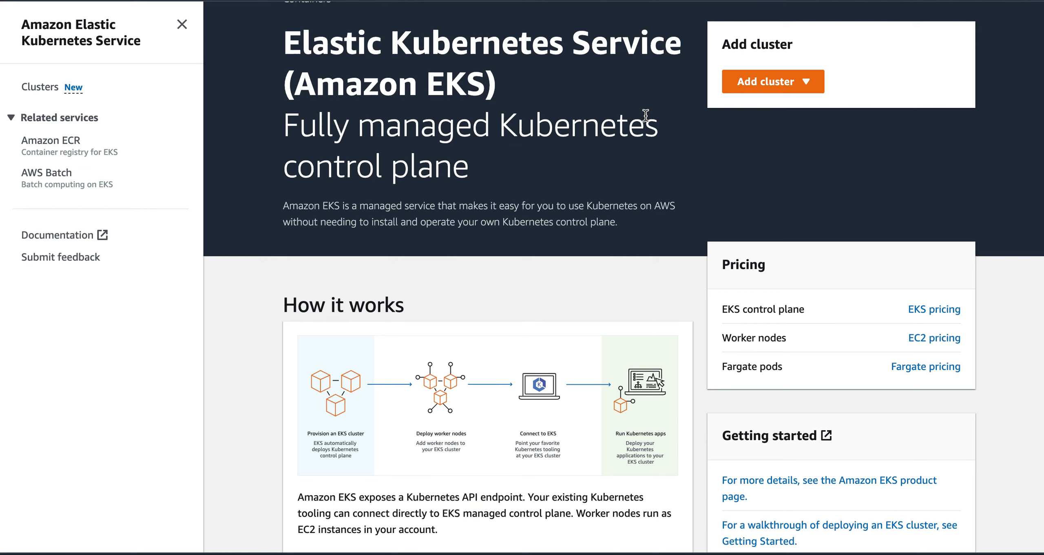
# - Start creating a new EKS cluster from the cluster list and name it dev-cluster
pyautogui.click(48, 88)
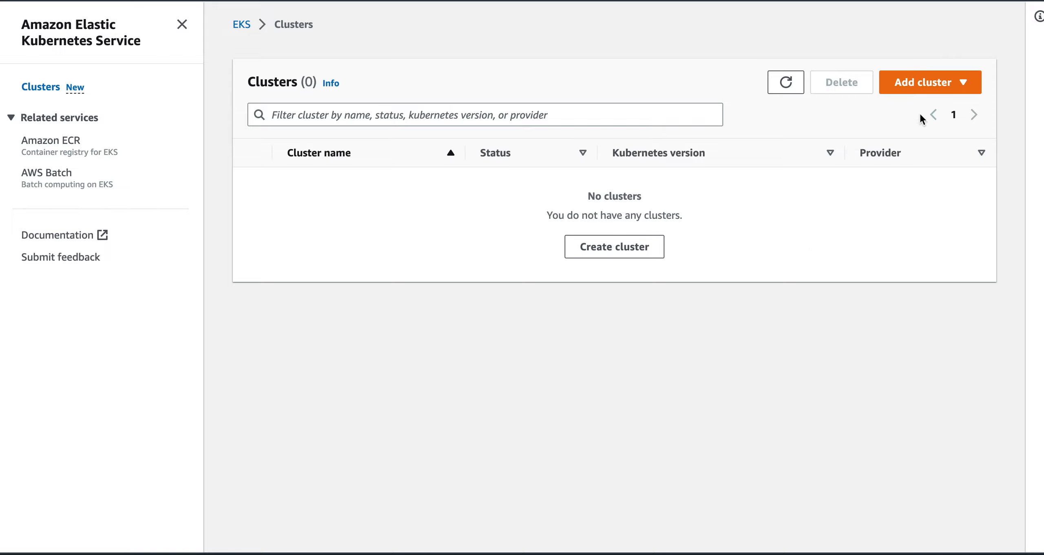
pyautogui.click(961, 85)
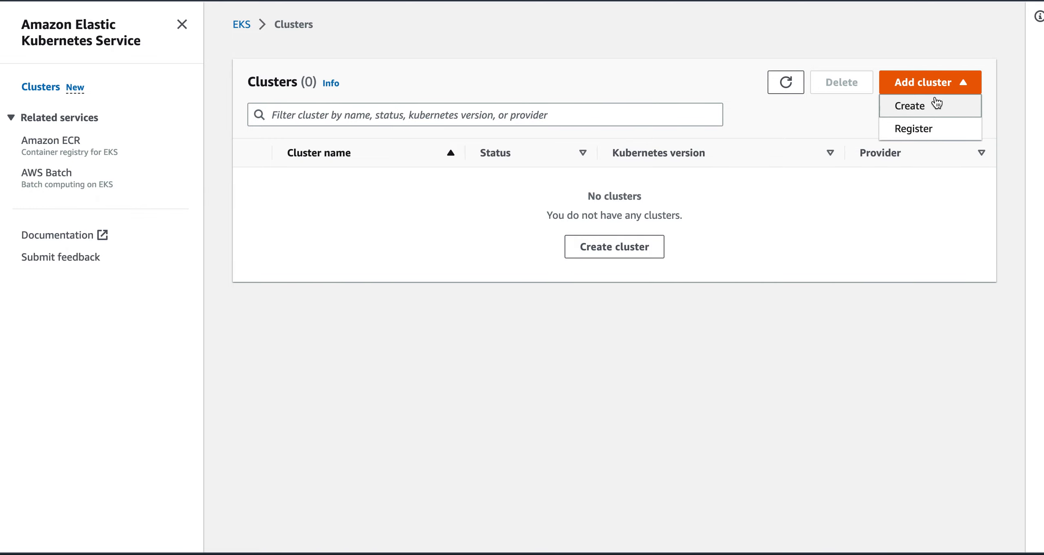
pyautogui.click(921, 106)
pyautogui.scroll(-2, 808, 306)
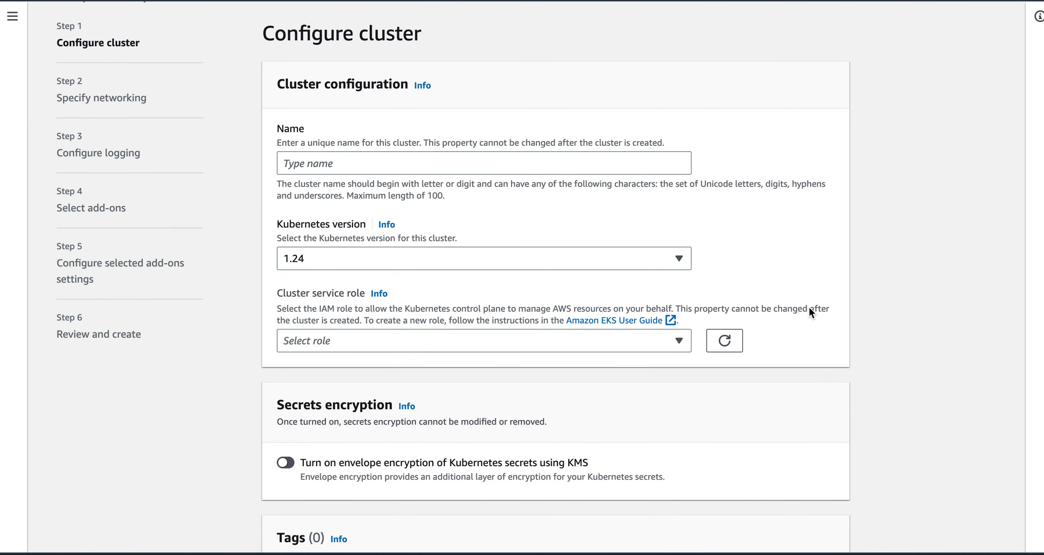
pyautogui.click(517, 122)
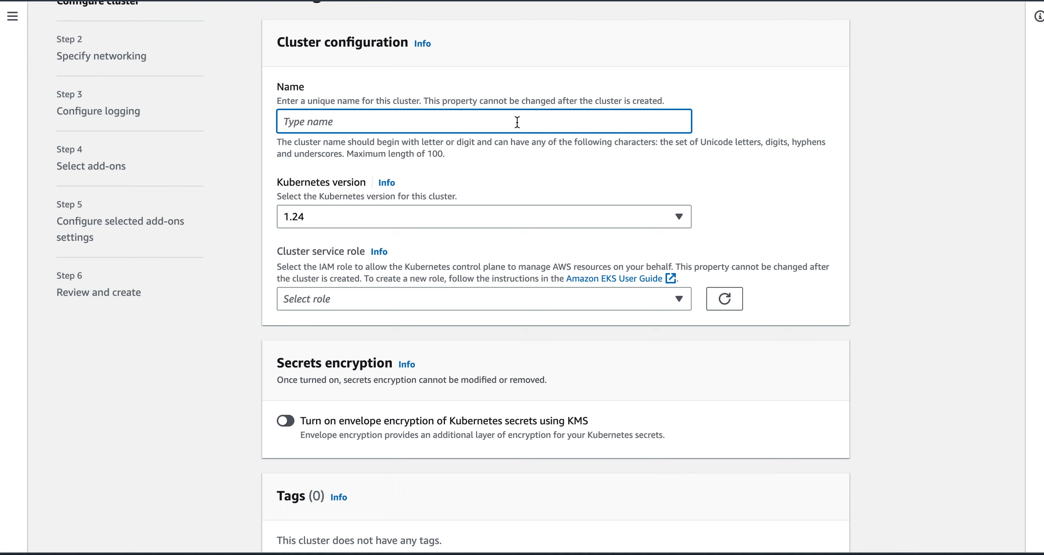
pyautogui.write('dev-cluster')
# - Set the cluster's Kubernetes version to 1.23
pyautogui.scroll(-1, 701, 186)
pyautogui.click(660, 183)
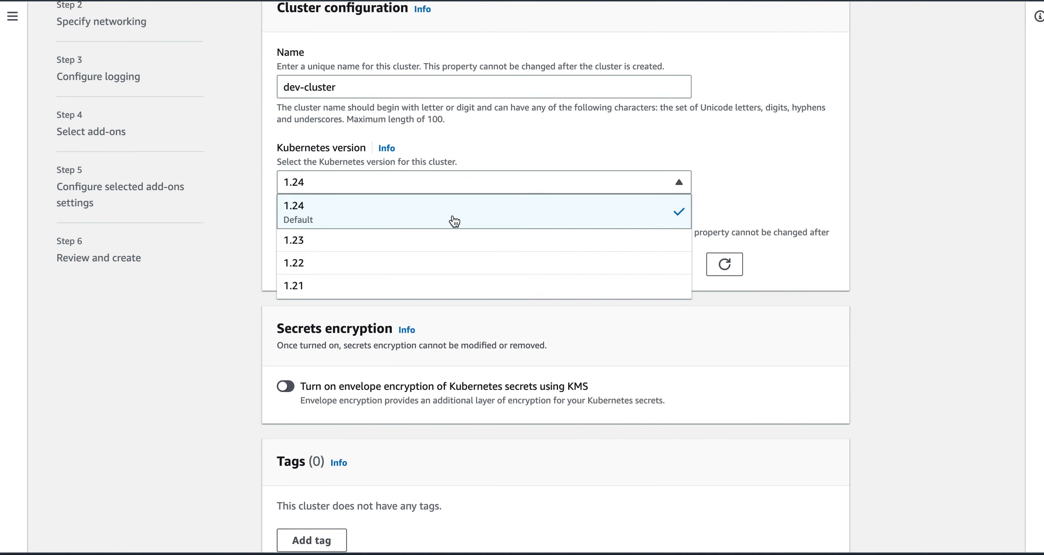
pyautogui.click(369, 251)
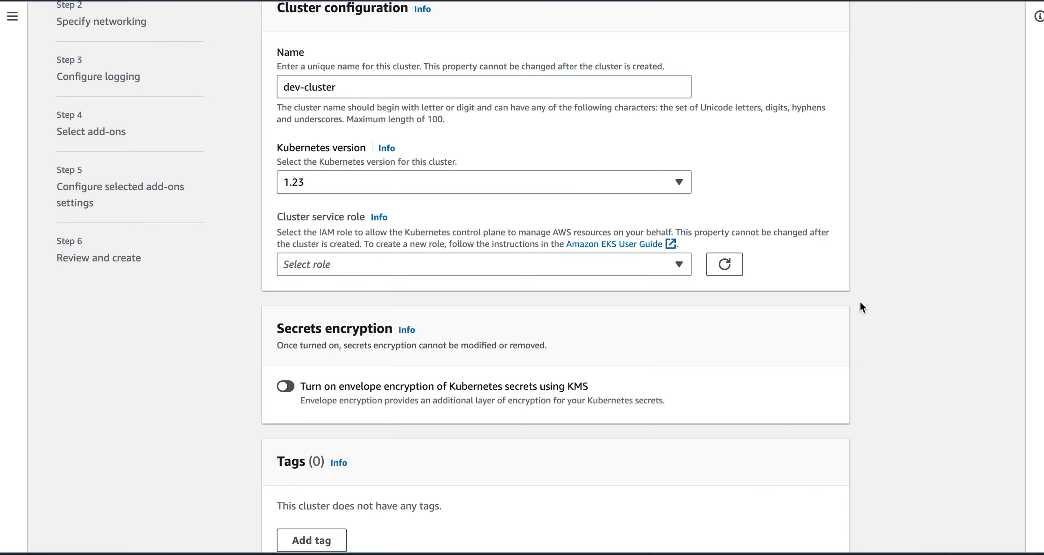
pyautogui.click(629, 182)
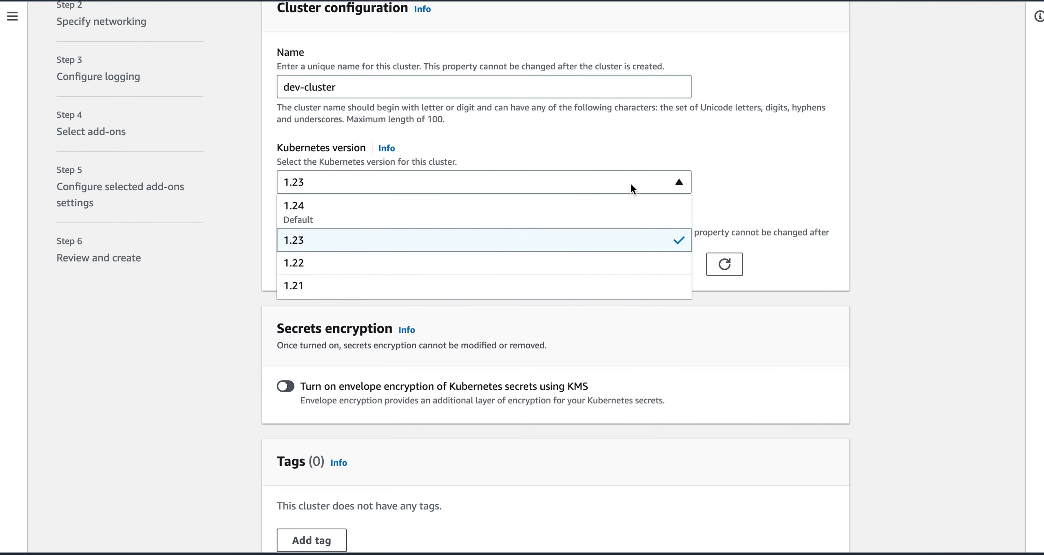
pyautogui.click(558, 245)
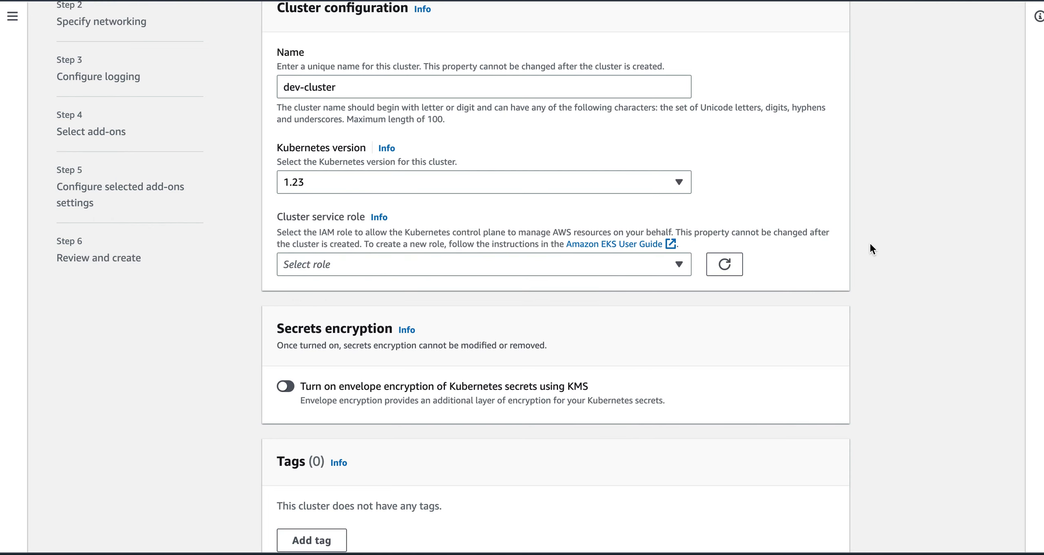
# - Check which IAM roles are available as the cluster service role
pyautogui.scroll(-1, 870, 244)
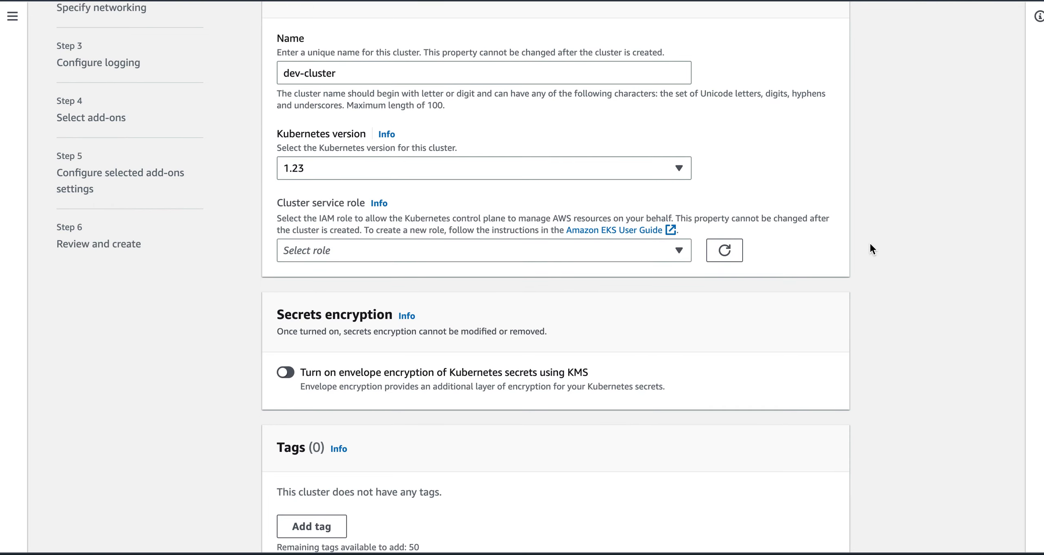
pyautogui.click(515, 256)
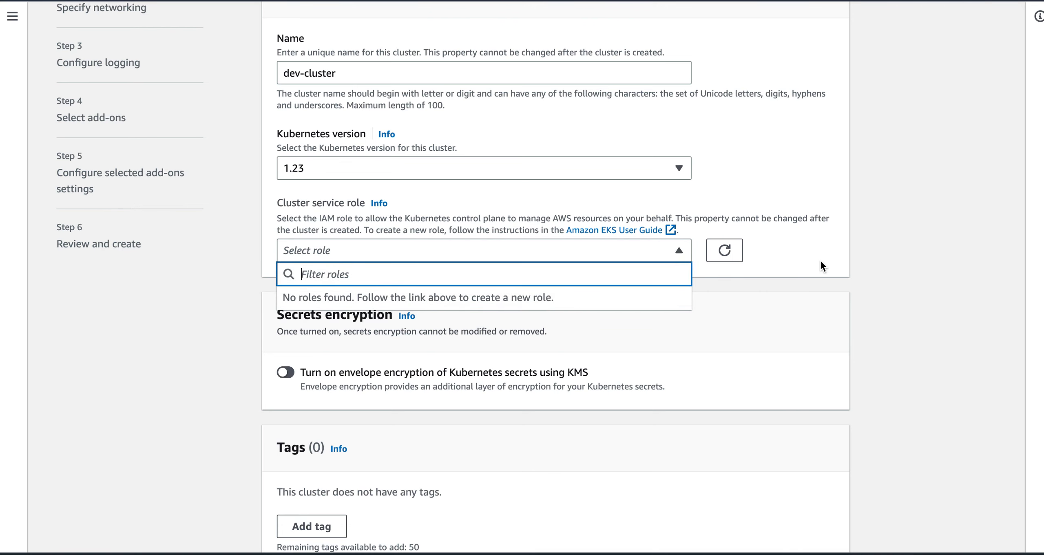
pyautogui.click(837, 260)
# - Switch to the Word document with the setup notes and examine the VPC template link and the cluster and node role policies
pyautogui.press('super+Tab')
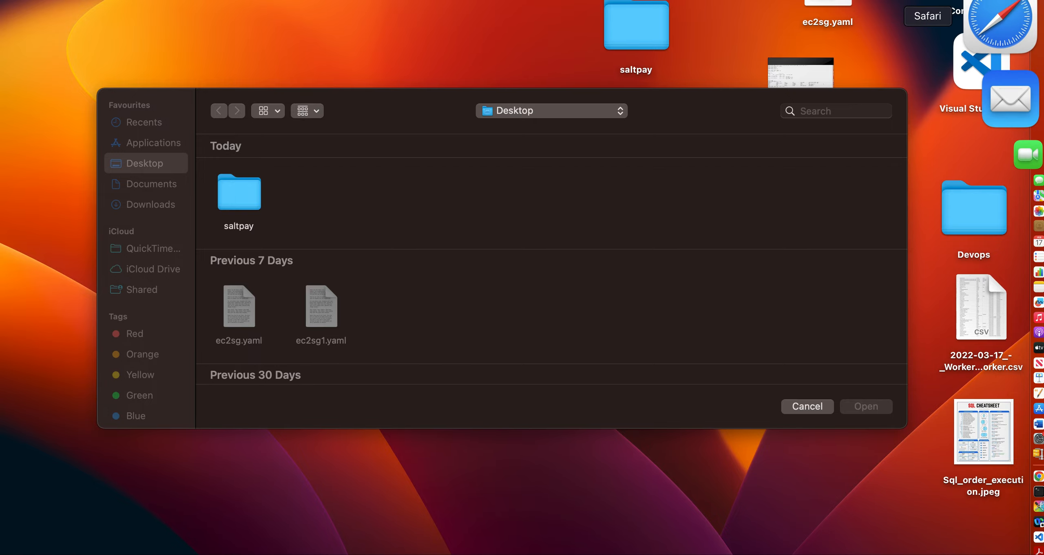
pyautogui.click(1003, 40)
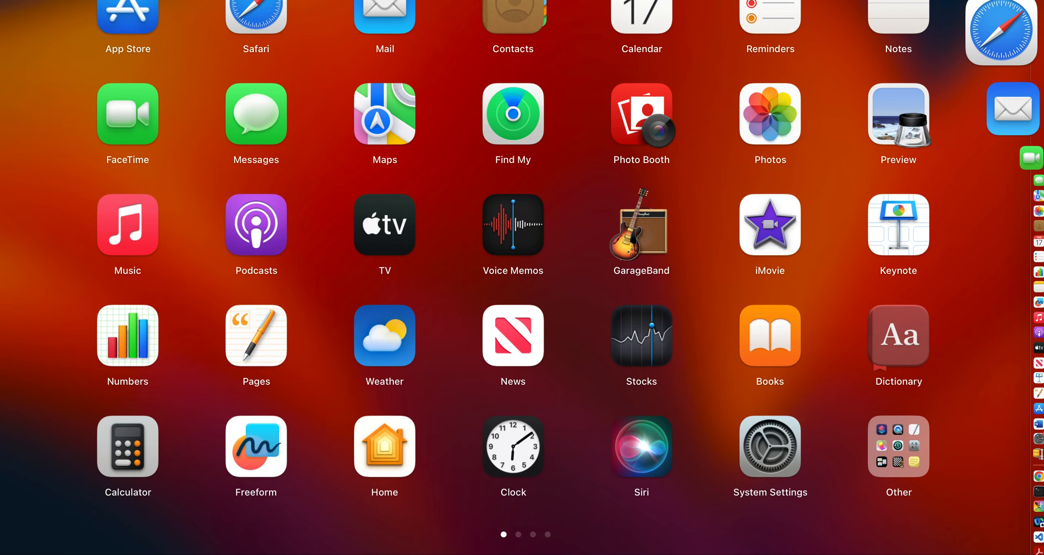
pyautogui.write('winzip')
pyautogui.press('BackSpace')
pyautogui.press('BackSpace')
pyautogui.press('BackSpace')
pyautogui.press('BackSpace')
pyautogui.press('BackSpace')
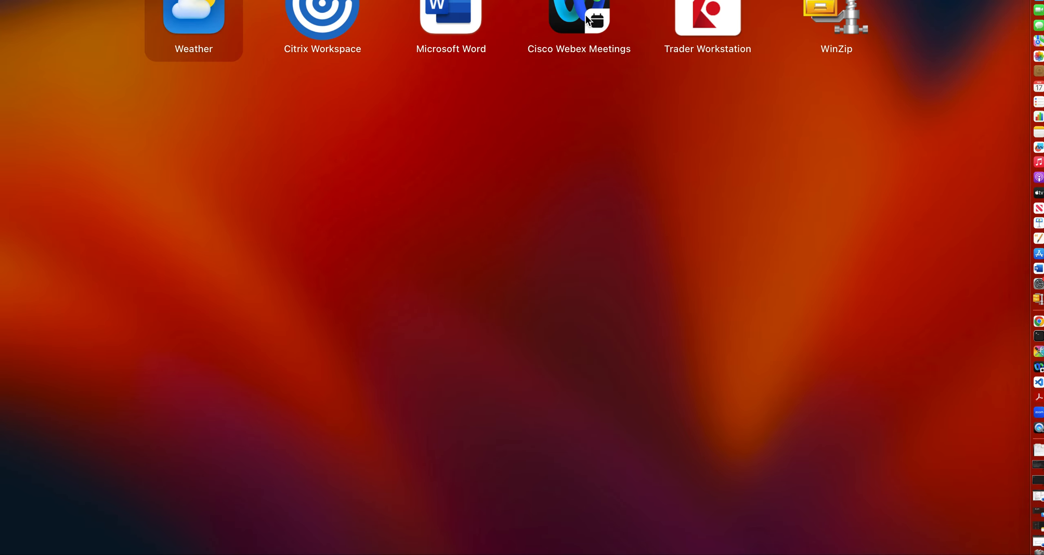
pyautogui.write('o')
pyautogui.click(538, 24)
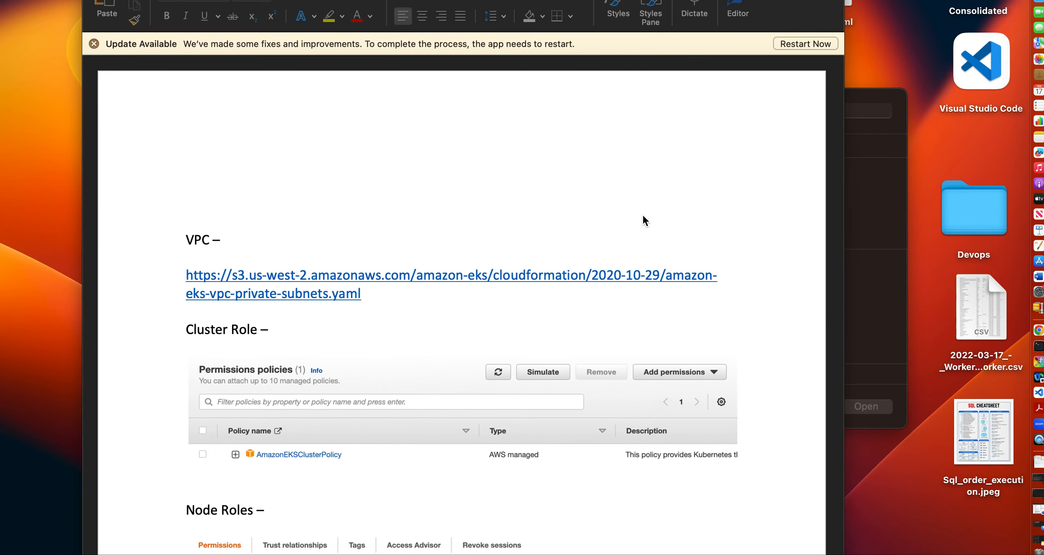
pyautogui.scroll(-5, 712, 283)
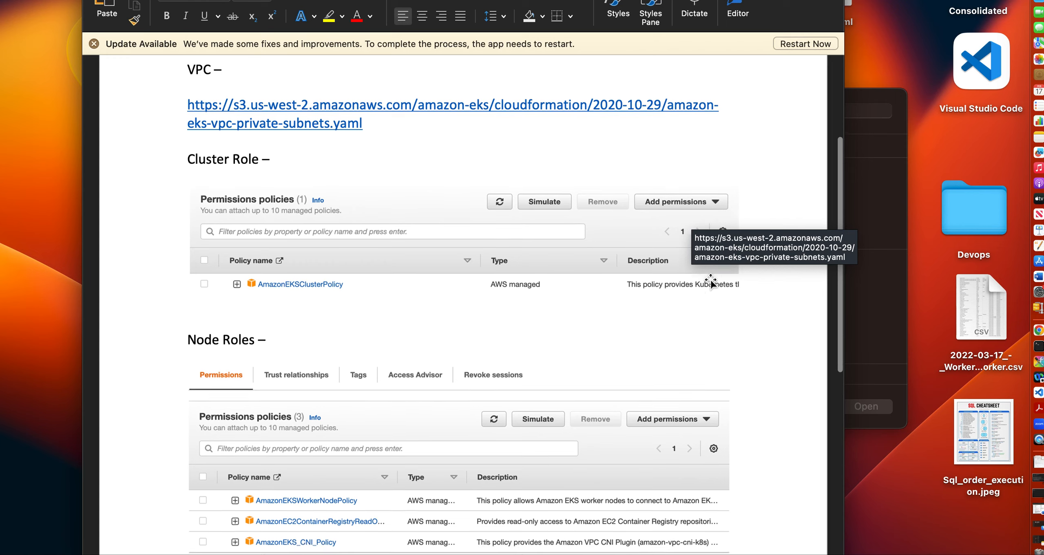
pyautogui.scroll(2, 718, 299)
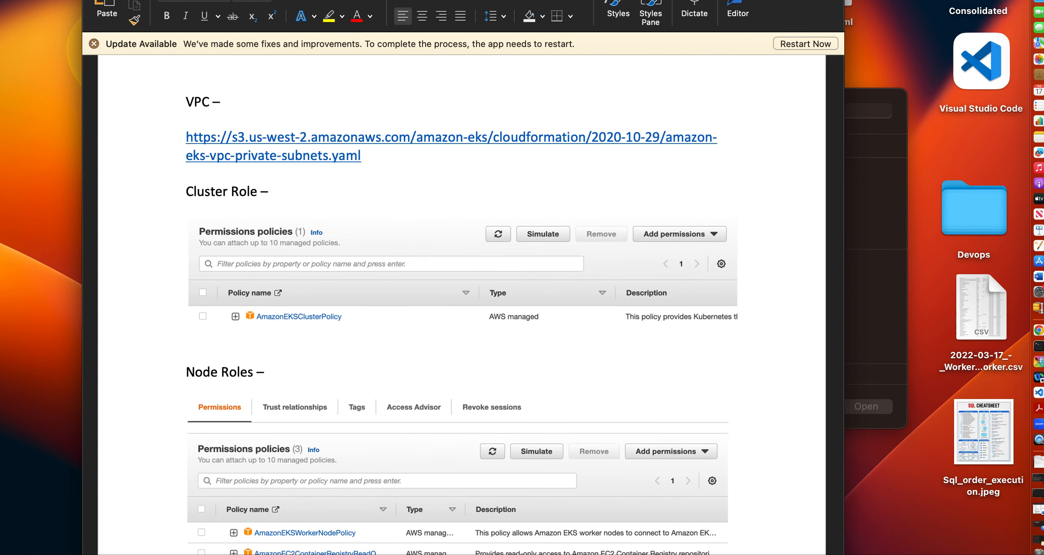
pyautogui.press('super+ctrl+f')
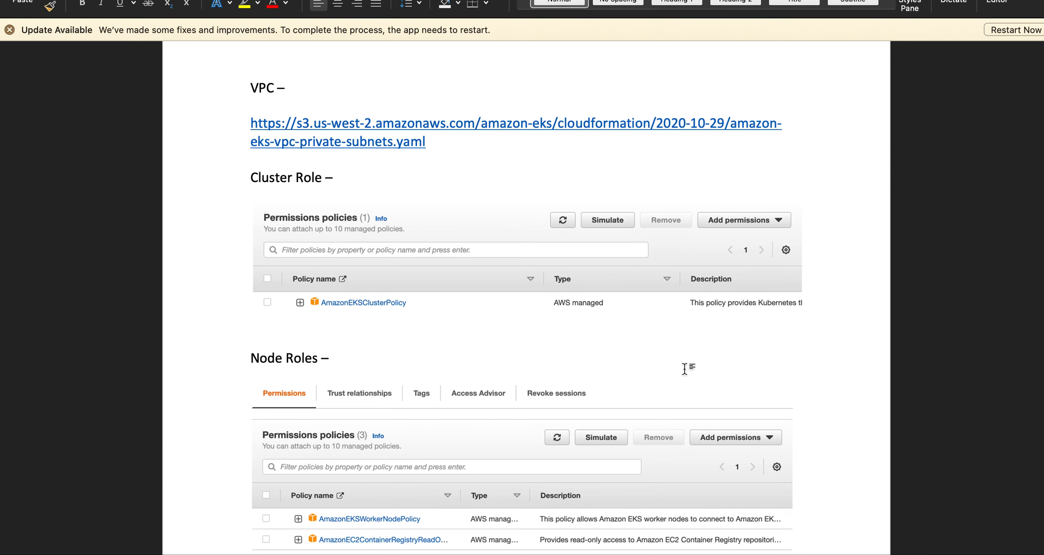
# - Switch back to the AWS console in the browser, open the IAM service in a new tab and dismiss its Identity Center promotion
pyautogui.press('super+Tab')
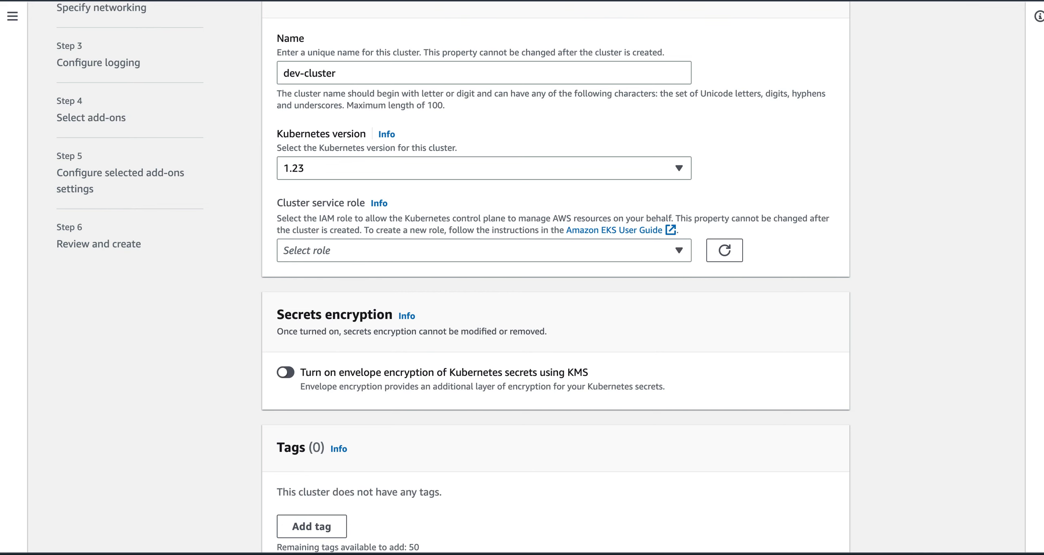
pyautogui.write('IAM')
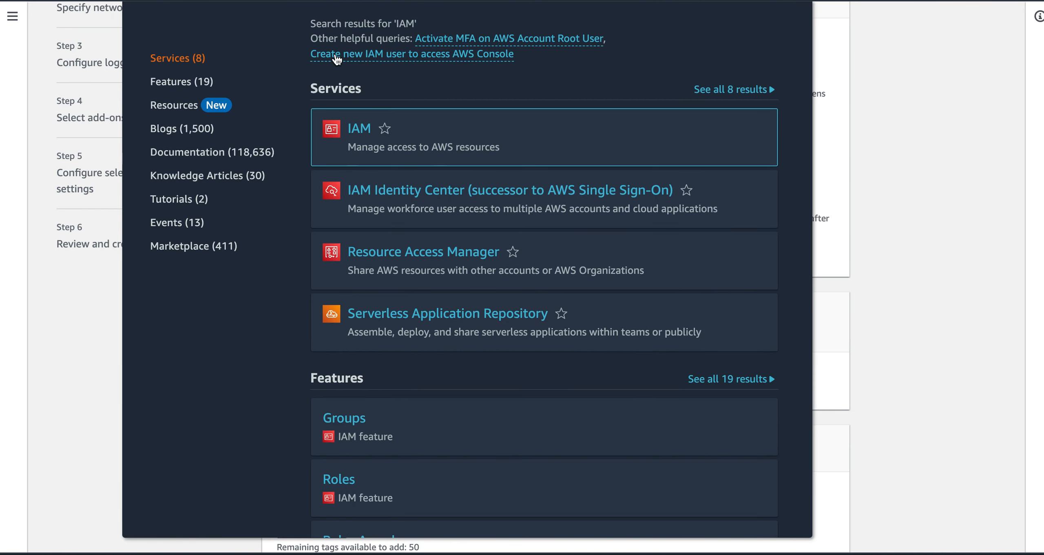
pyautogui.rightClick(363, 131)
pyautogui.click(392, 137)
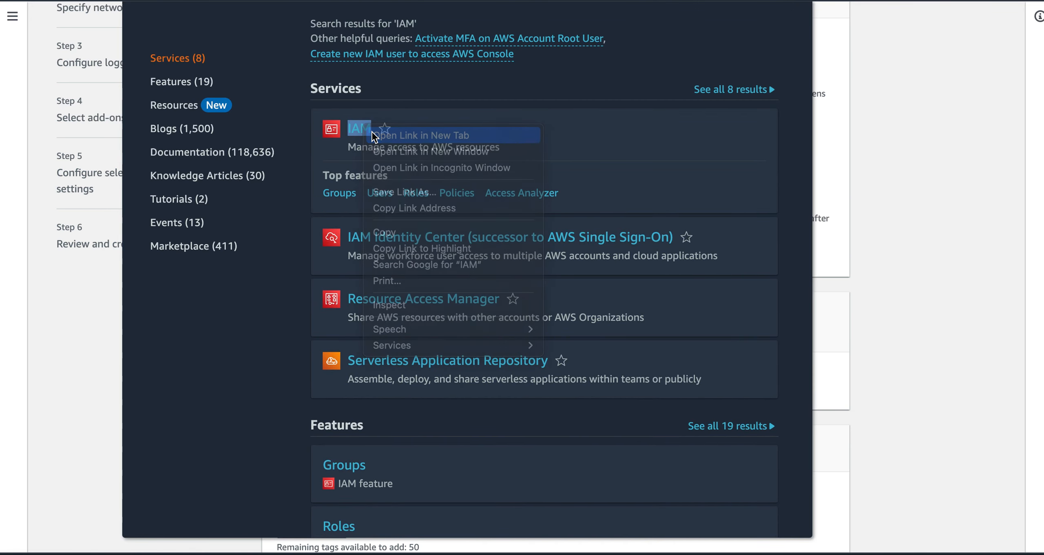
pyautogui.click(871, 185)
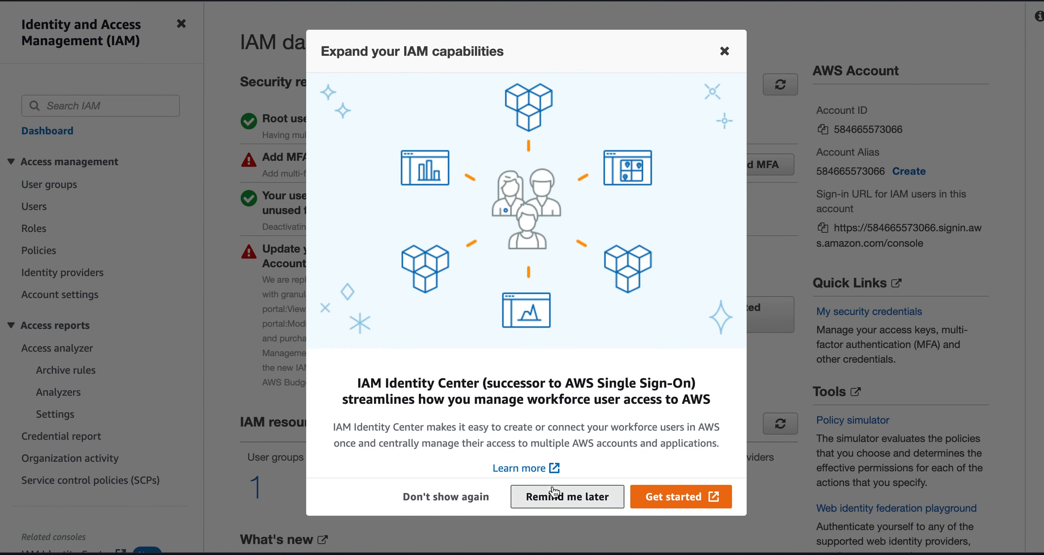
pyautogui.click(515, 498)
# - Start creating an IAM role with AWS service as the trusted entity and EKS as the service
pyautogui.click(34, 235)
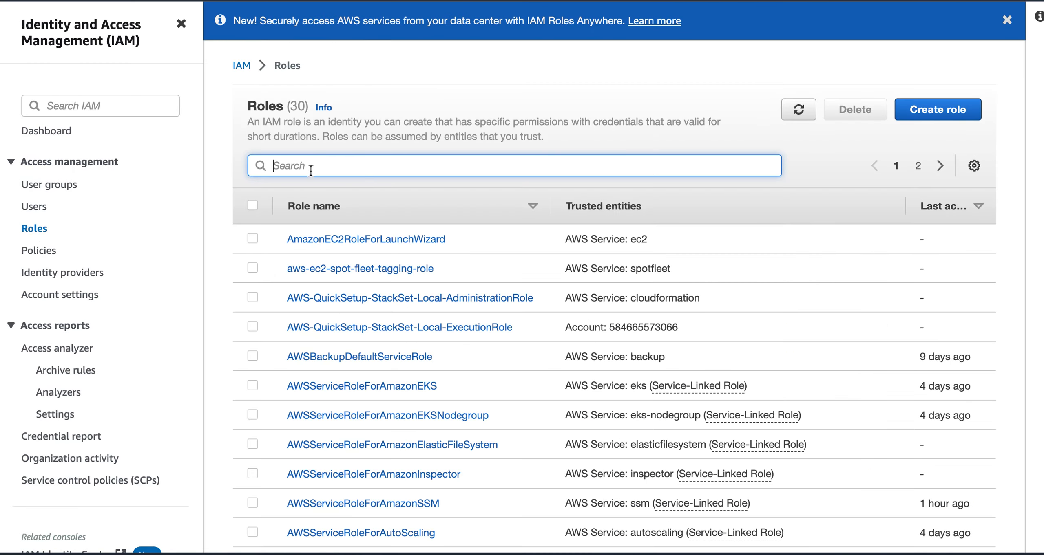
pyautogui.click(932, 109)
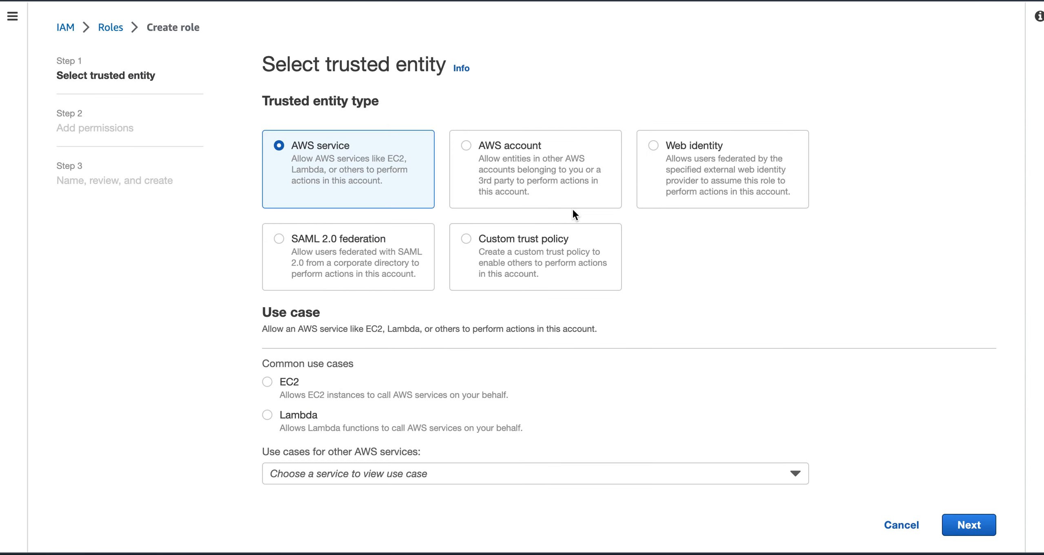
pyautogui.scroll(-2, 722, 318)
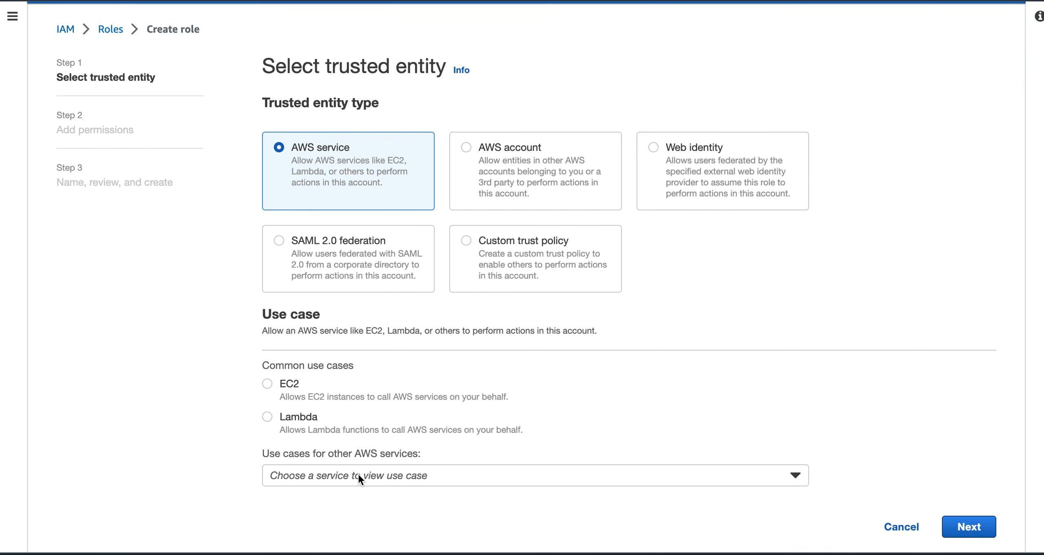
pyautogui.click(397, 476)
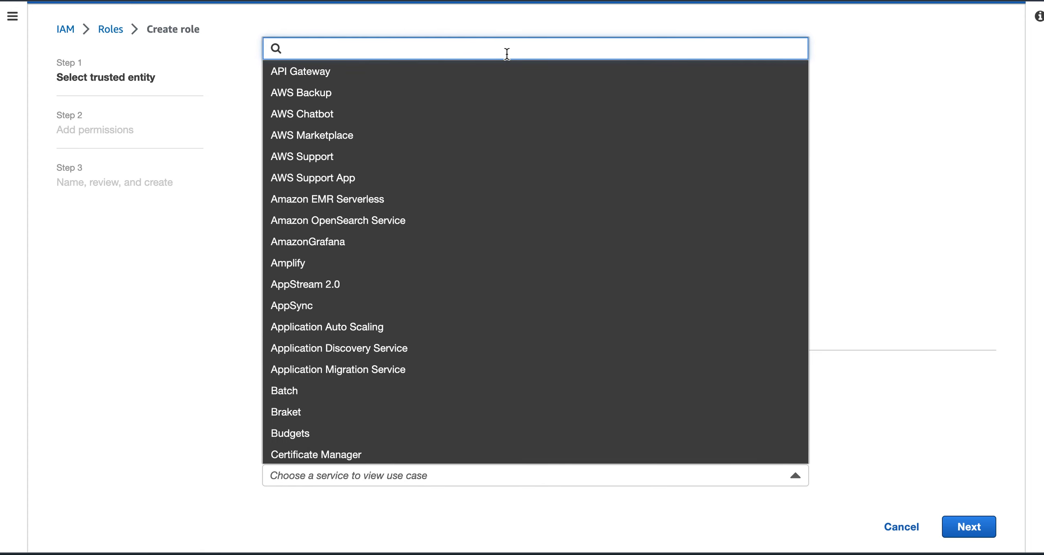
pyautogui.write('eks')
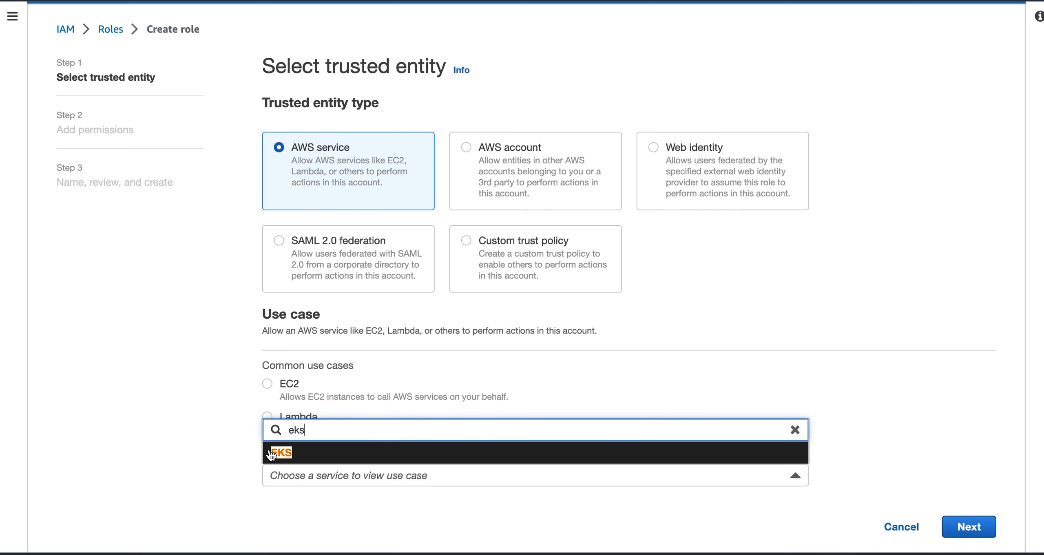
pyautogui.click(271, 454)
# - Try the plain EKS use case, compare its permissions policy with the cluster role in the Word notes, and return to the trusted entity selection
pyautogui.scroll(-5, 858, 480)
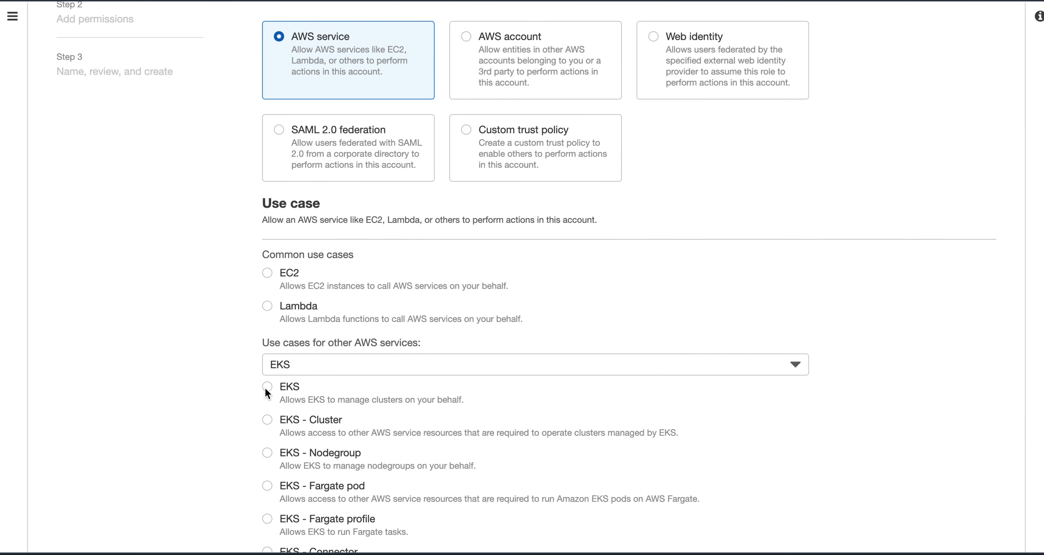
pyautogui.click(265, 386)
pyautogui.scroll(-3, 679, 403)
pyautogui.click(969, 527)
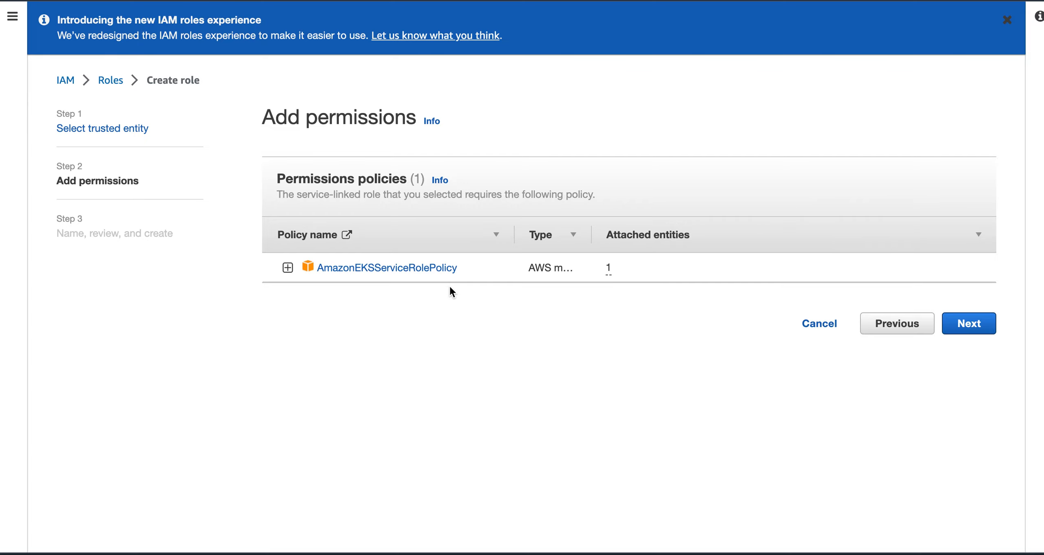
pyautogui.press('super+Tab')
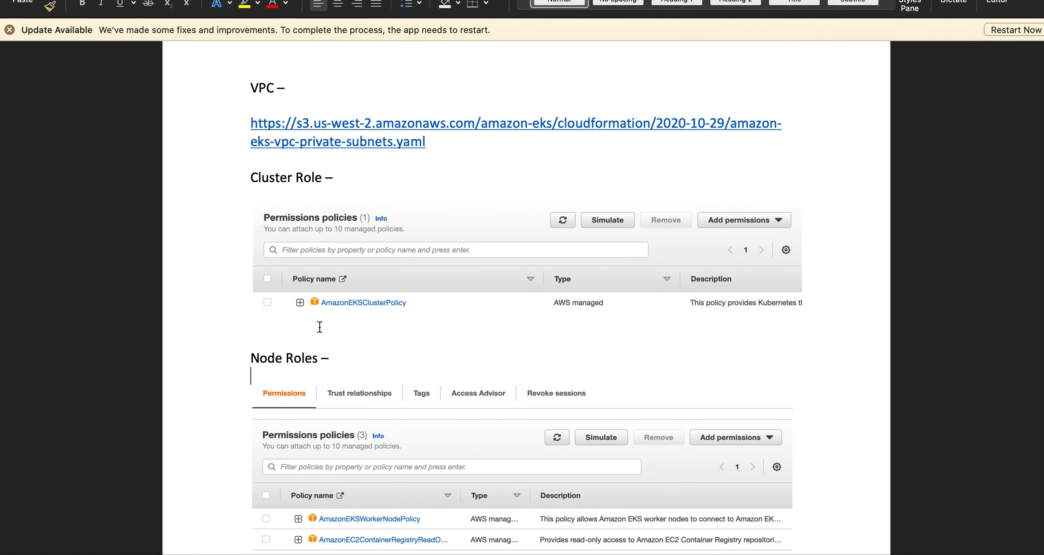
pyautogui.press('super+Tab')
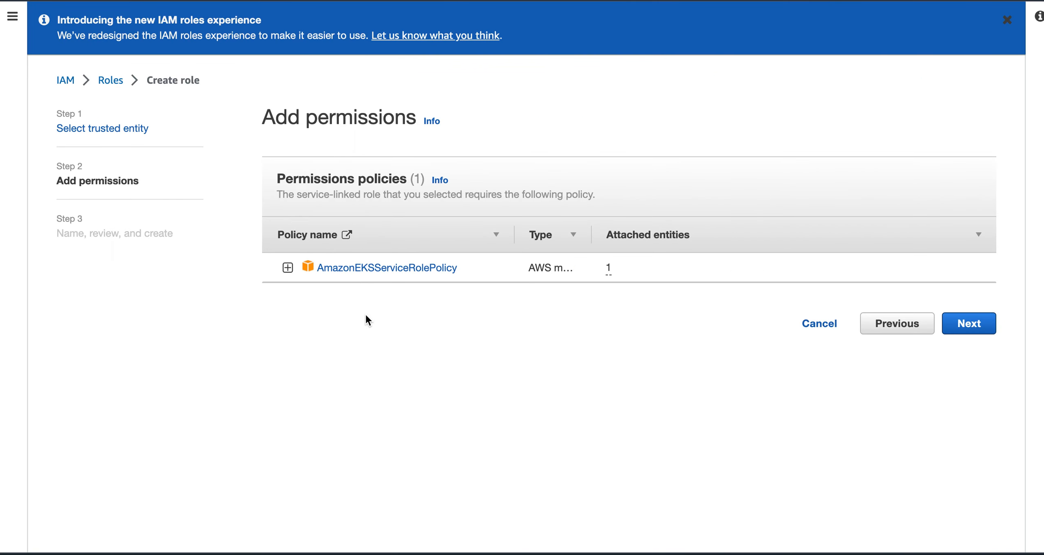
pyautogui.click(908, 329)
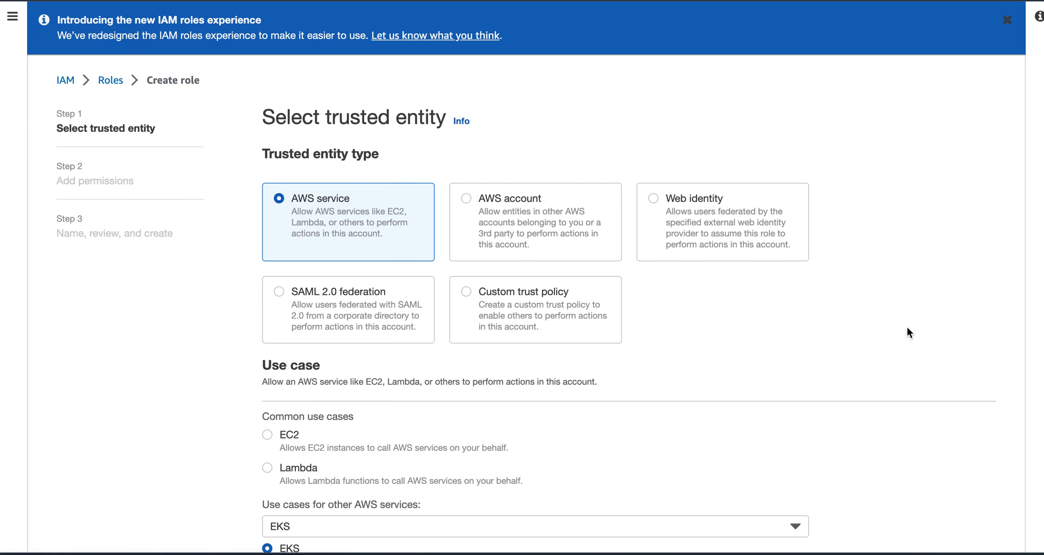
# - Select the EKS - Cluster use case, continue to the permissions, and compare the attached policy with the Word notes
pyautogui.scroll(-5, 447, 463)
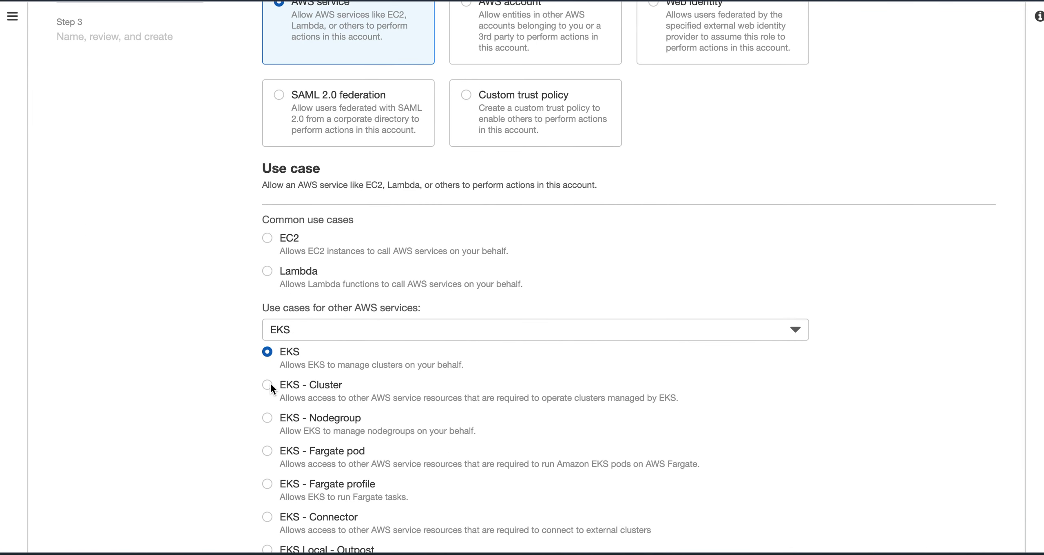
pyautogui.scroll(-1, 829, 400)
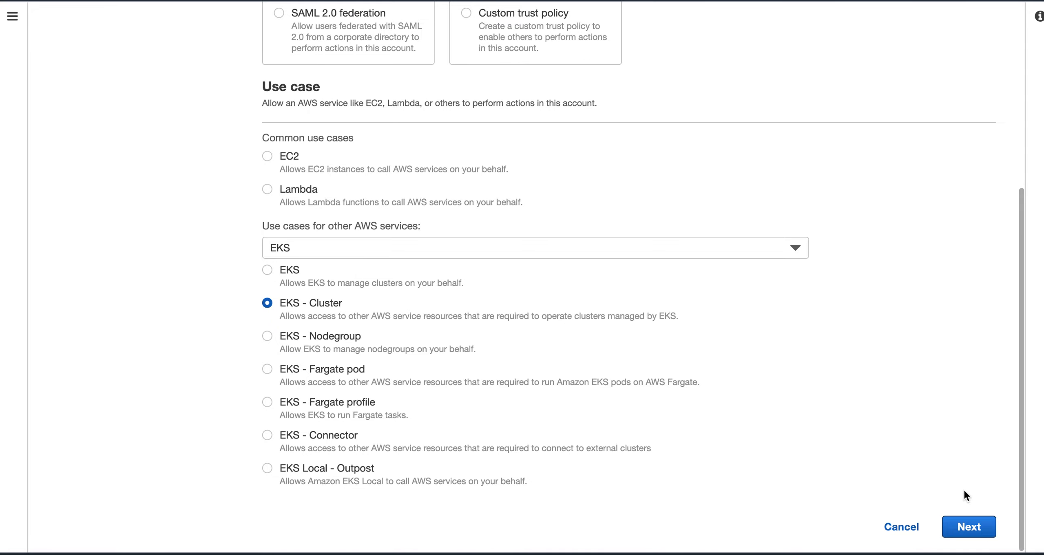
pyautogui.click(966, 527)
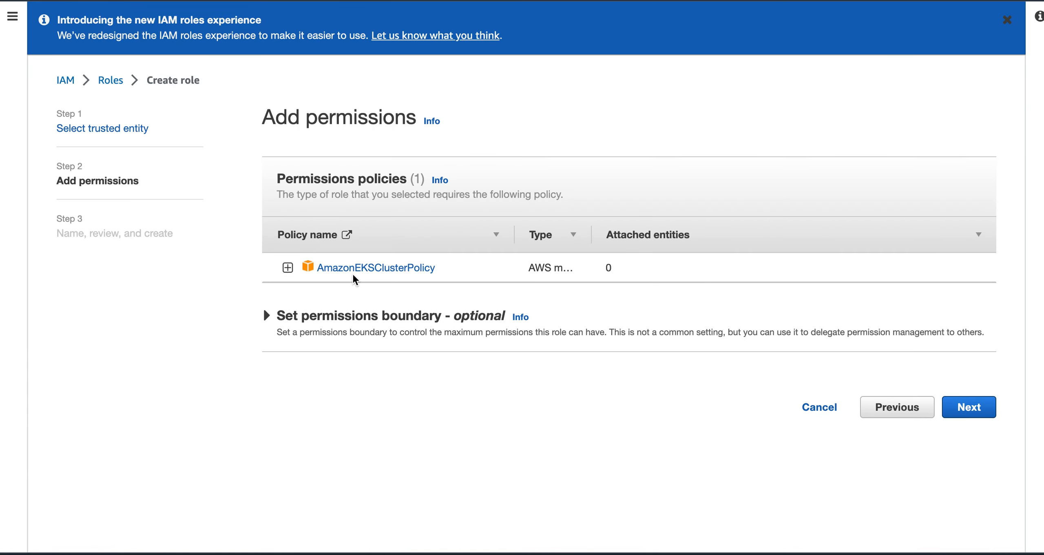
pyautogui.press('super+Tab')
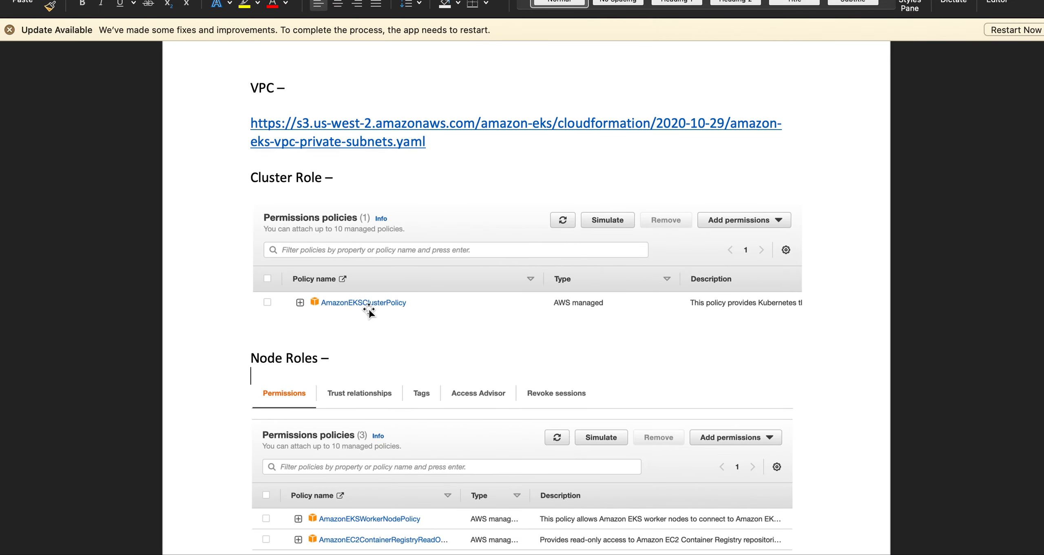
# - Switch back to the AWS console in the browser, continue past the permissions and name the new role deveksclusterrole
pyautogui.press('super+Tab')
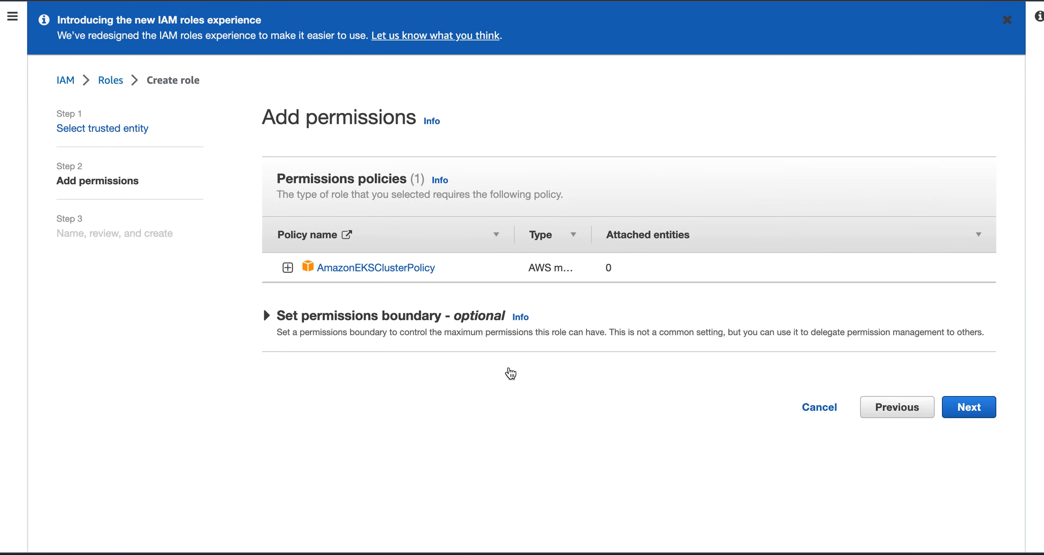
pyautogui.click(980, 415)
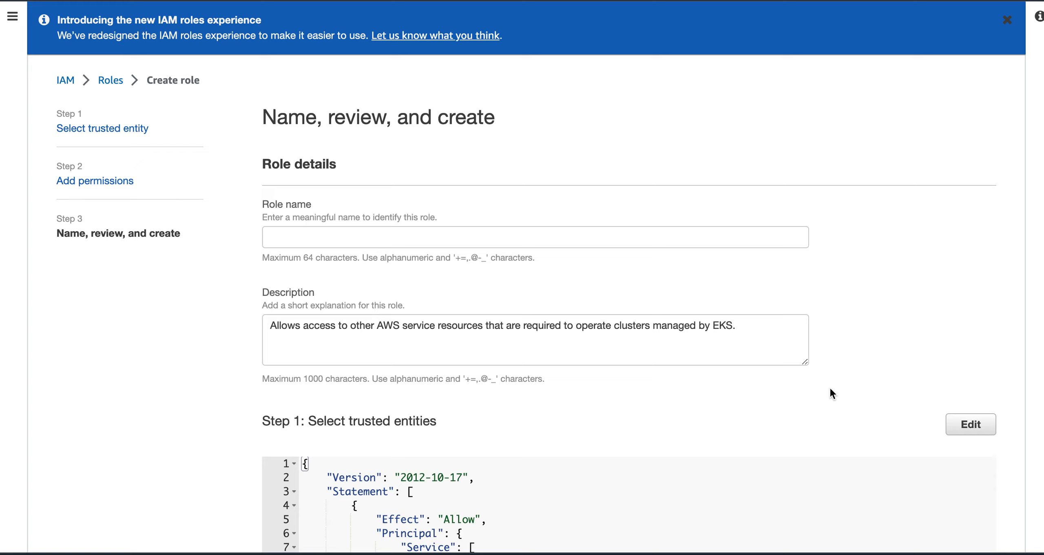
pyautogui.scroll(-3, 830, 390)
pyautogui.click(517, 143)
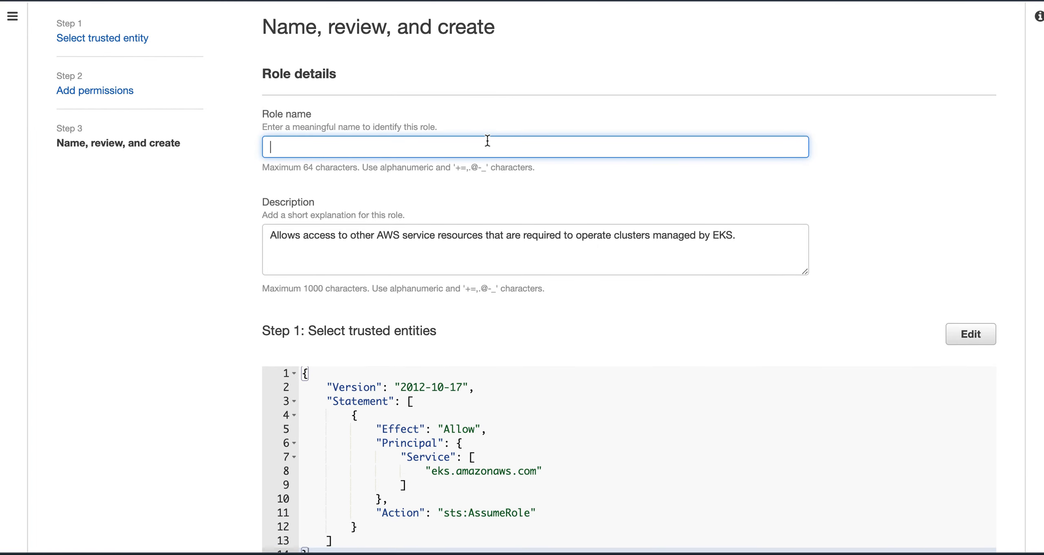
pyautogui.write('deveksclusterrole')
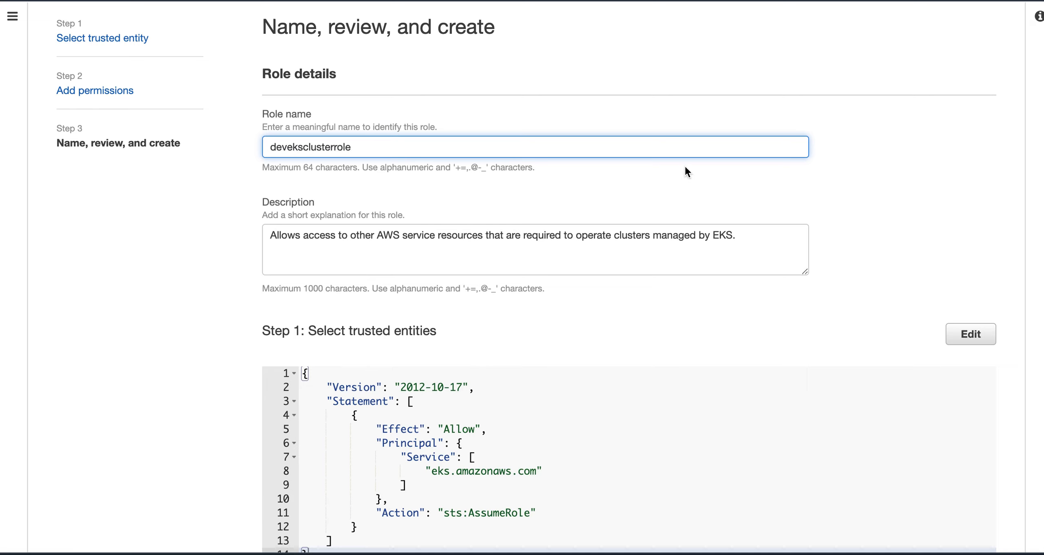
pyautogui.click(873, 212)
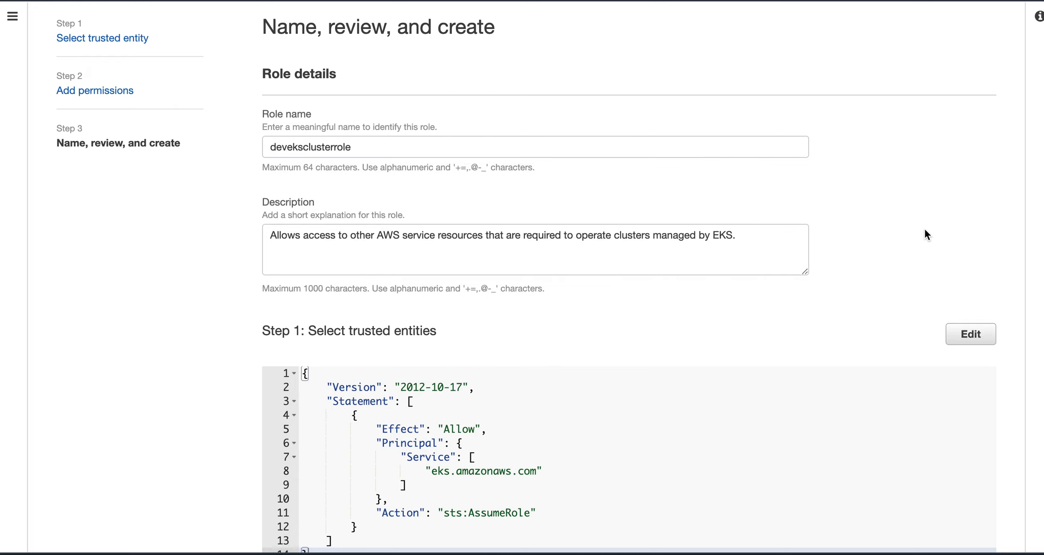
# - Create the role, then filter the roles list by dev and open the details of deveksclusterrole
pyautogui.scroll(-4, 924, 227)
pyautogui.scroll(-9, 925, 230)
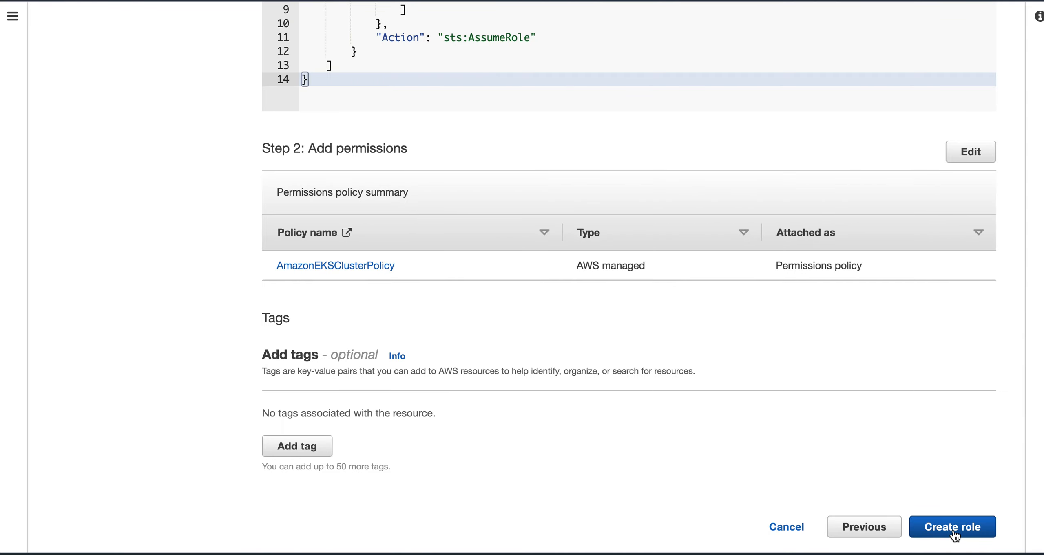
pyautogui.click(952, 530)
pyautogui.click(953, 528)
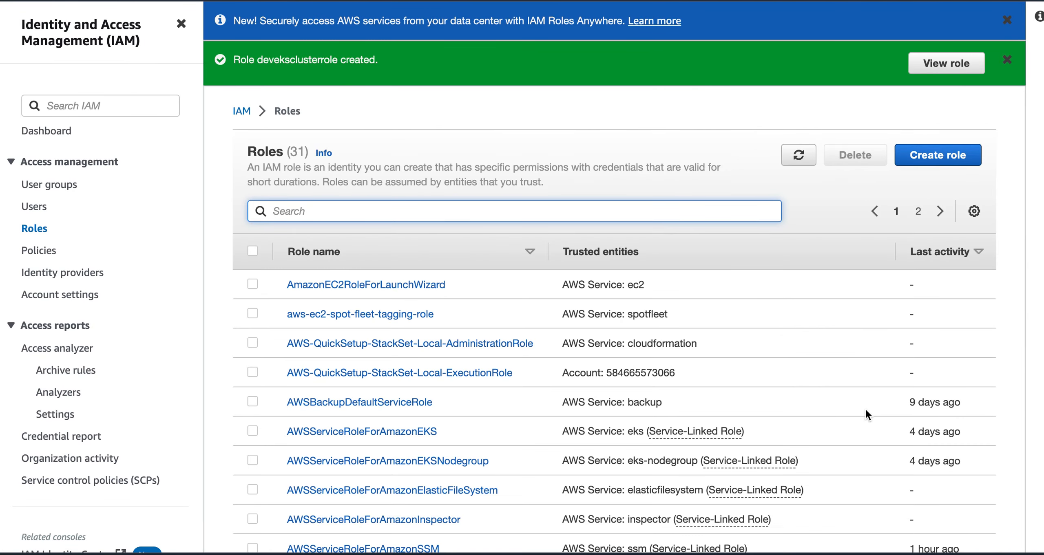
pyautogui.write('dev')
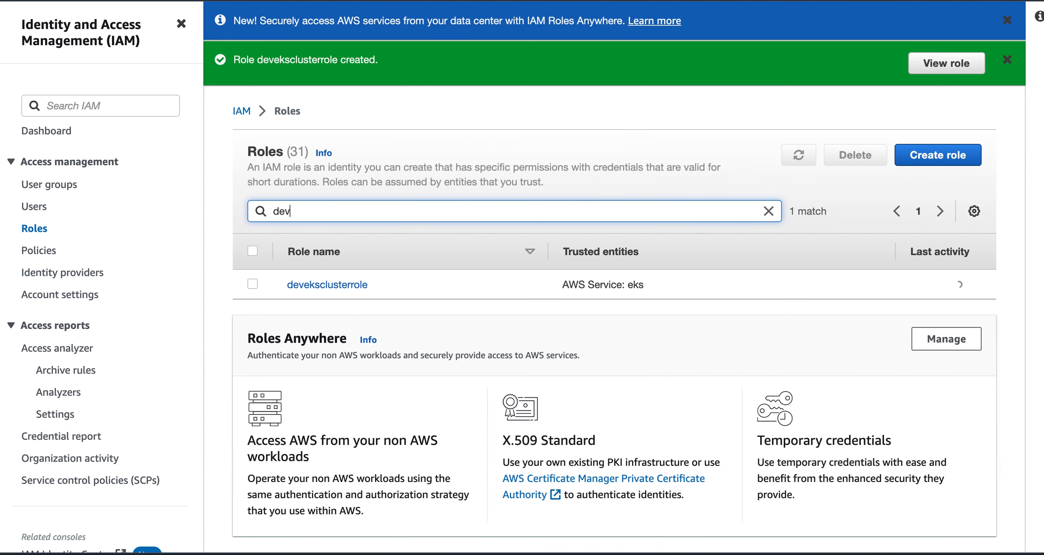
pyautogui.click(361, 287)
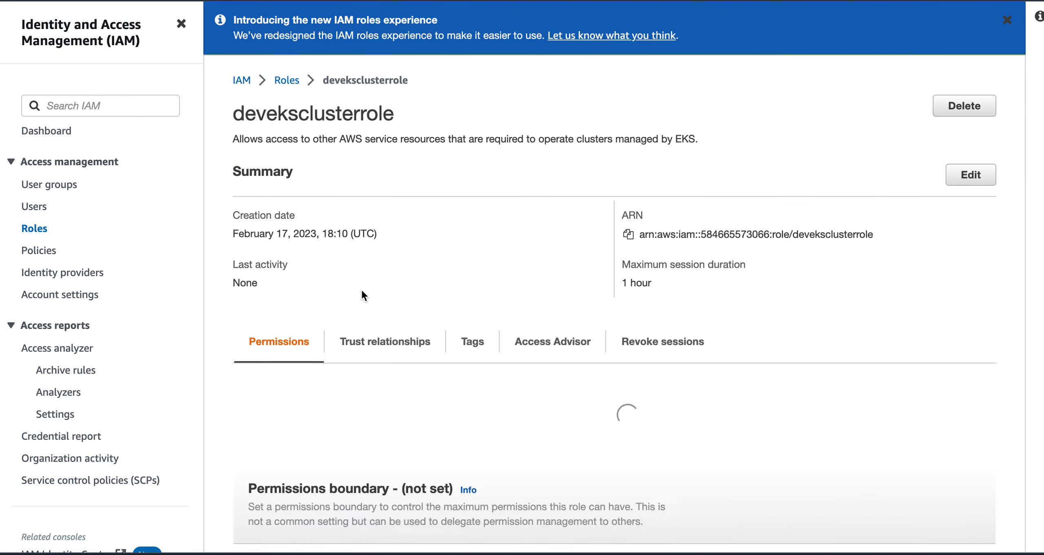
# - Return to the EKS cluster setup, refresh the roles, choose deveksclusterrole as the cluster service role and continue to networking
pyautogui.hotkey('ctrl', 'shift', 'Tab')
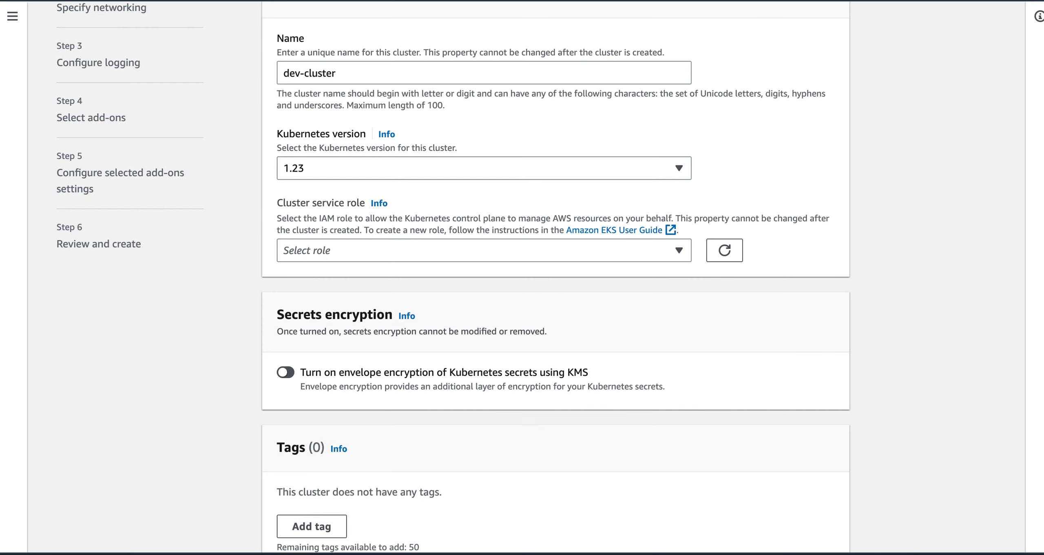
pyautogui.click(726, 250)
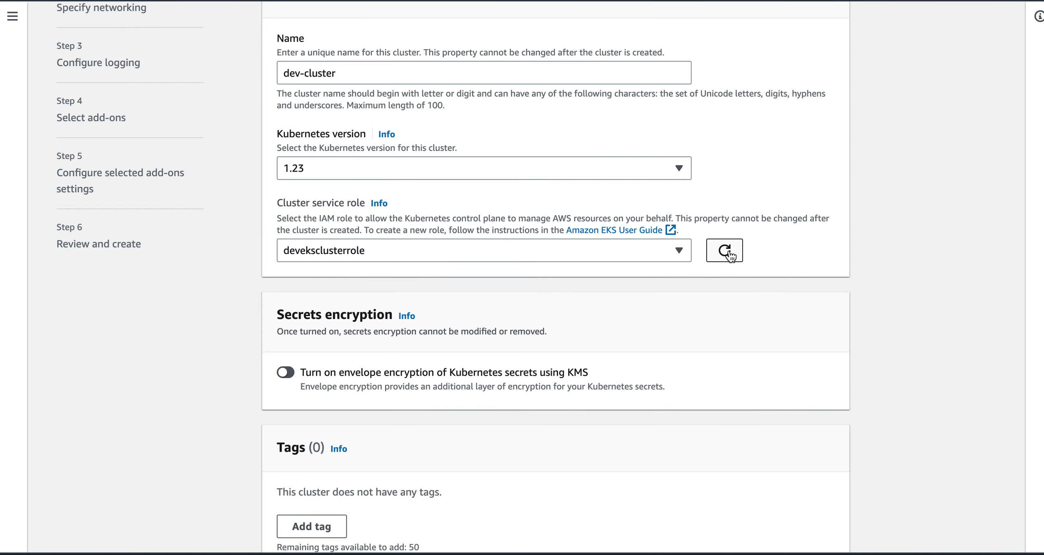
pyautogui.click(669, 254)
pyautogui.click(613, 303)
pyautogui.scroll(-3, 869, 335)
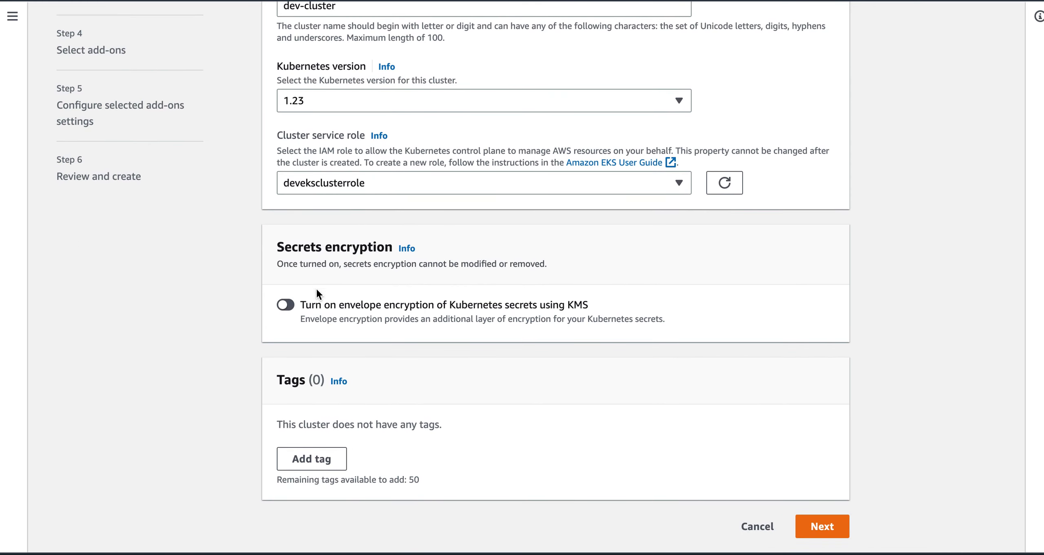
pyautogui.click(820, 527)
# - Open the VPC console in a new tab from the cluster's networking settings and view the list of existing VPCs
pyautogui.scroll(-1, 908, 365)
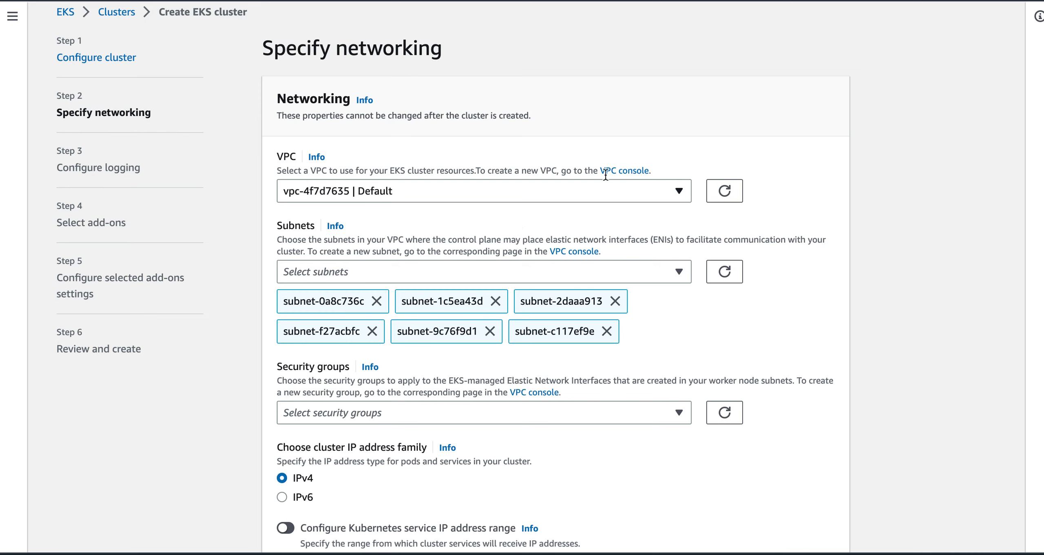
pyautogui.rightClick(629, 173)
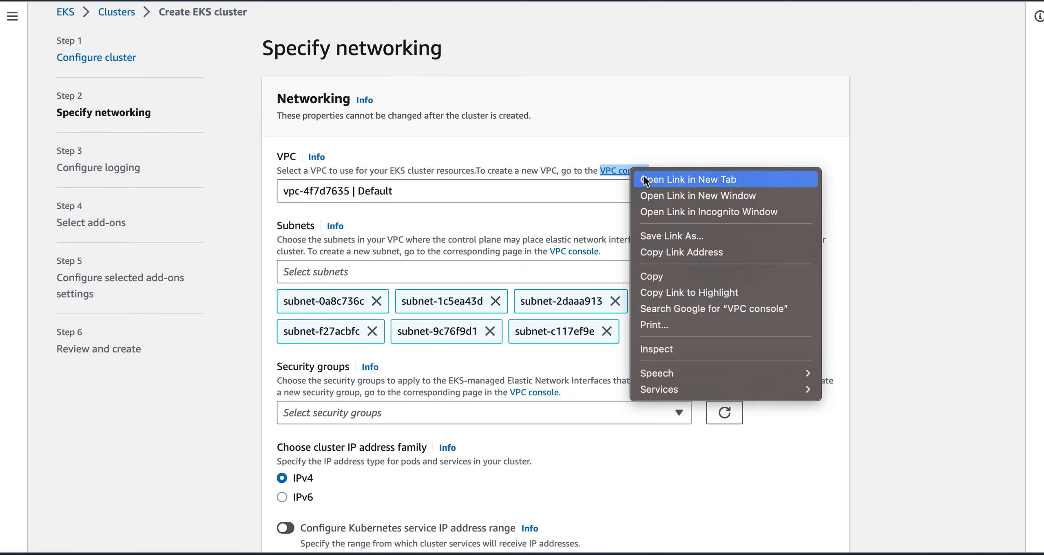
pyautogui.click(643, 175)
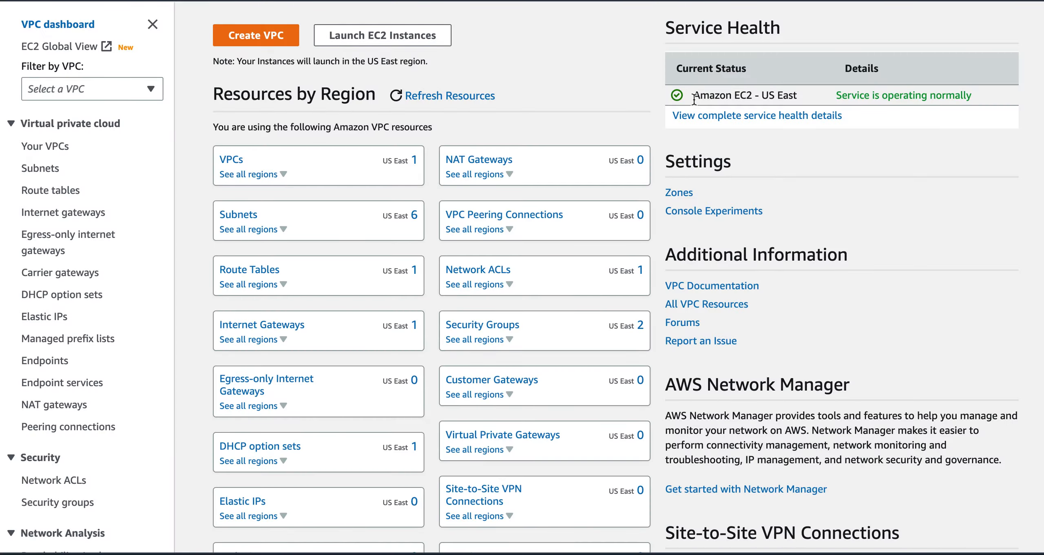
pyautogui.click(44, 153)
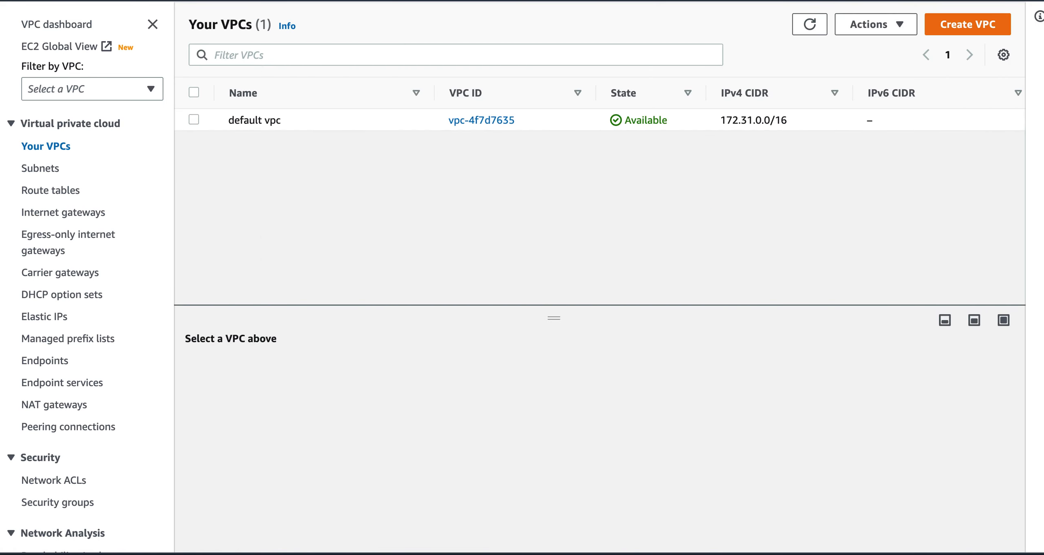
# - Search for and open CloudFormation, copy the VPC template URL from the Word notes, and return to the browser
pyautogui.write('cloudfor')
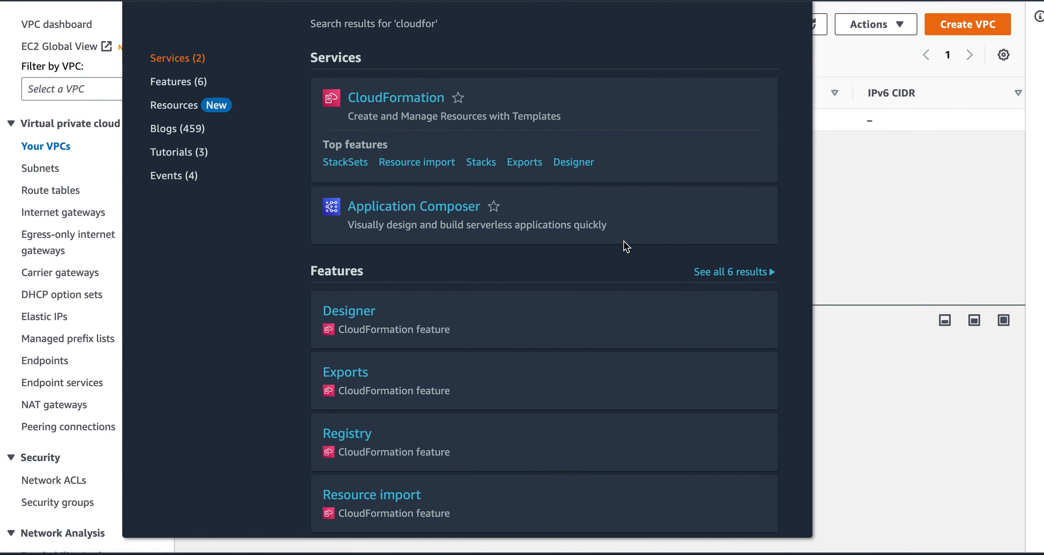
pyautogui.press('super+Tab')
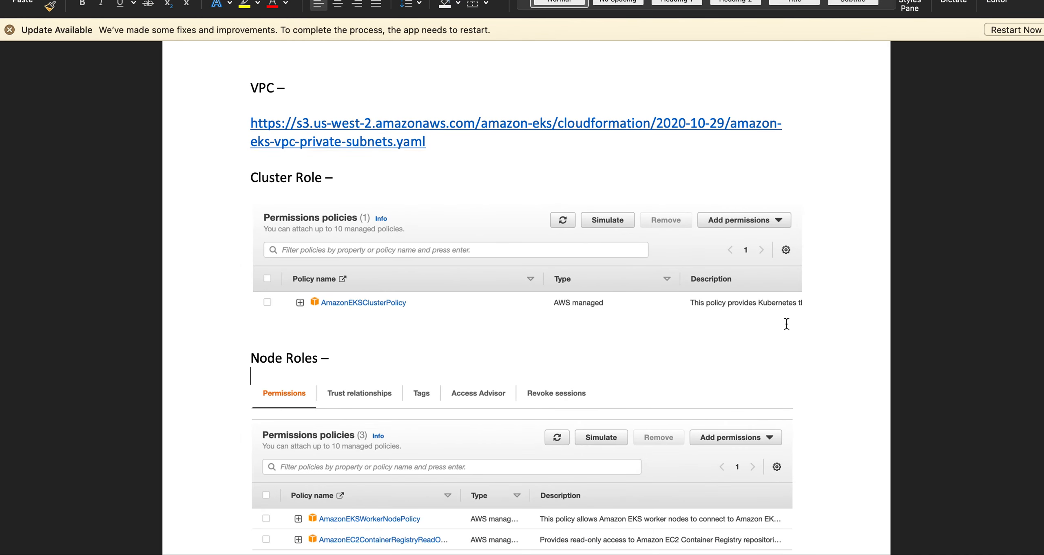
pyautogui.moveTo(427, 144); pyautogui.dragTo(250, 123)
pyautogui.press('super+c')
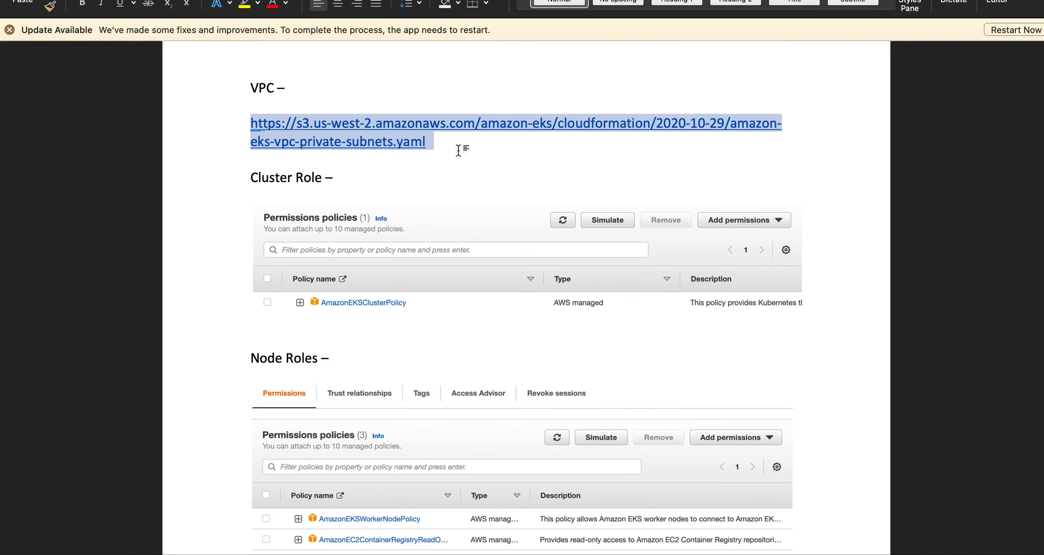
pyautogui.press('super+Tab')
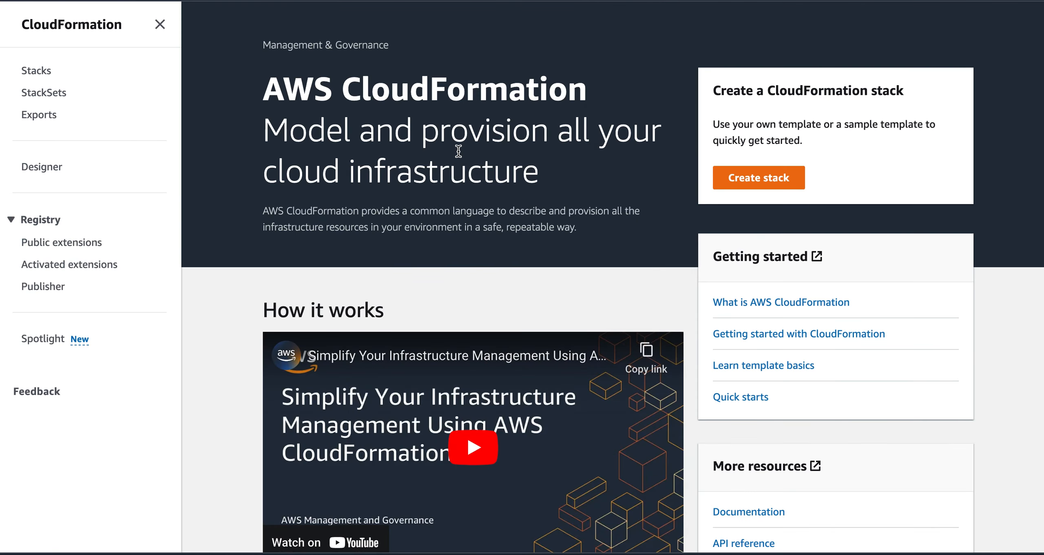
# - Start a CloudFormation stack from the copied Amazon S3 URL of amazon-eks-vpc-private-subnets.yaml and continue to the stack details
pyautogui.click(743, 186)
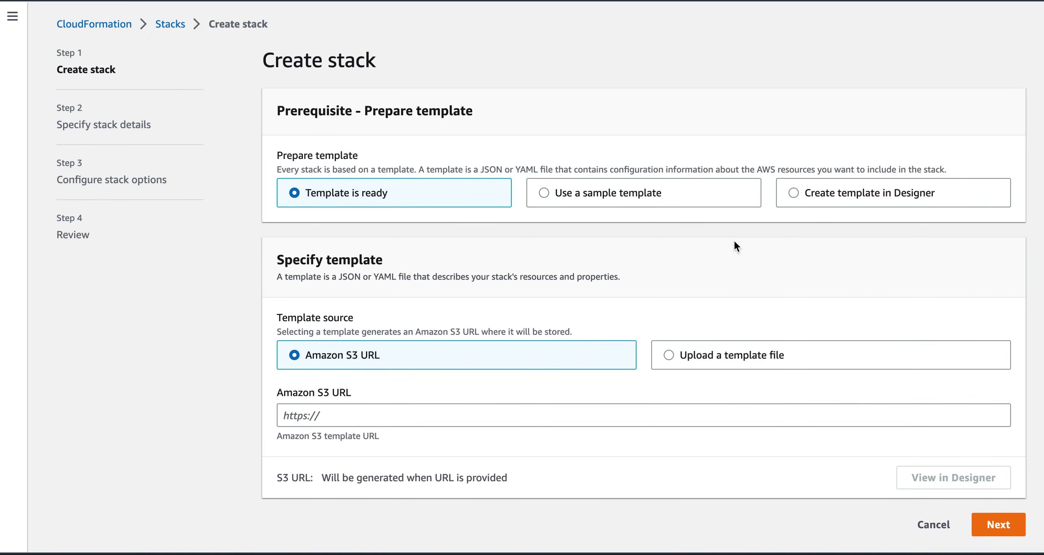
pyautogui.click(401, 423)
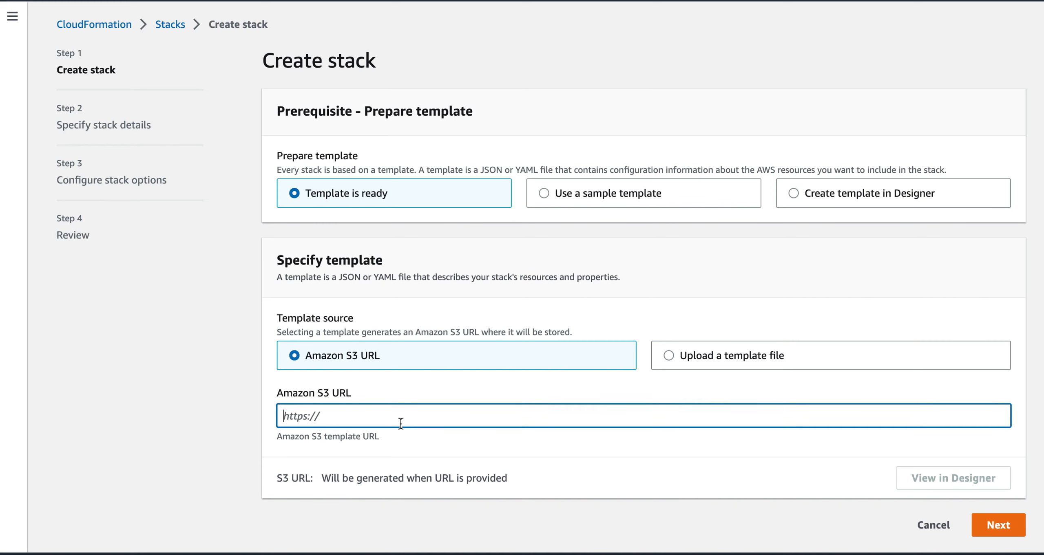
pyautogui.press('super+v')
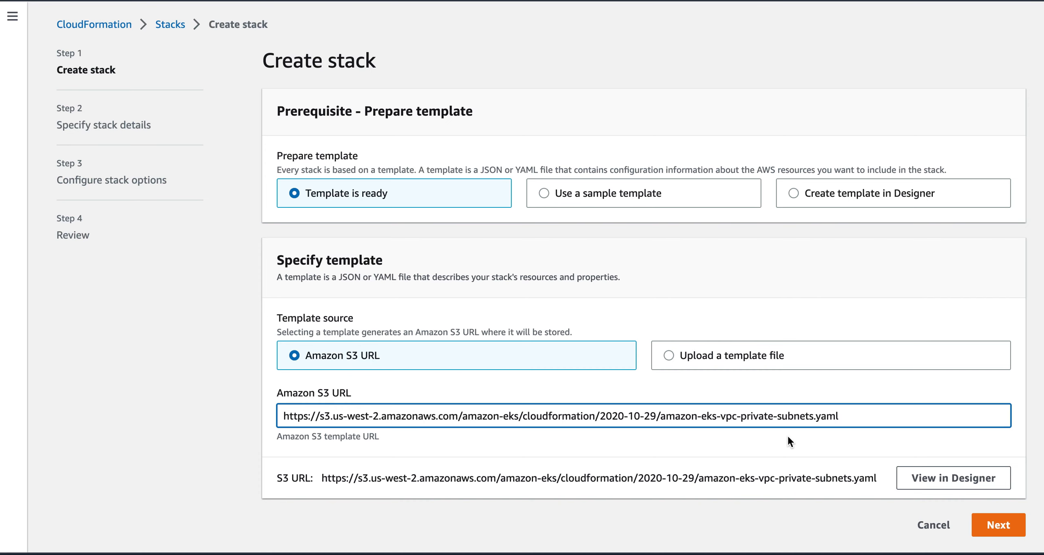
pyautogui.click(997, 524)
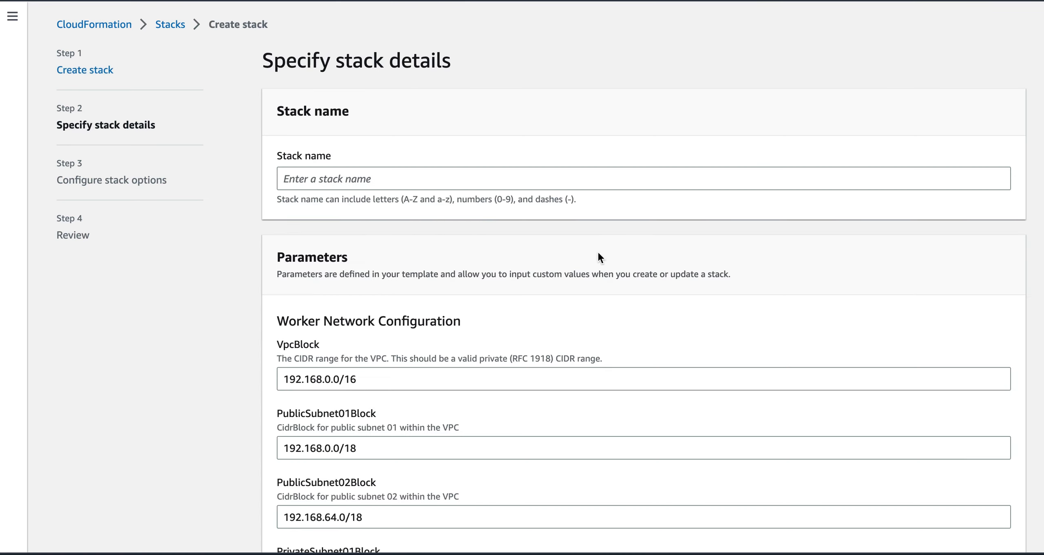
# - Name the stack EKS-Demo, keep the default worker network CIDR blocks and continue to the stack options
pyautogui.click(510, 179)
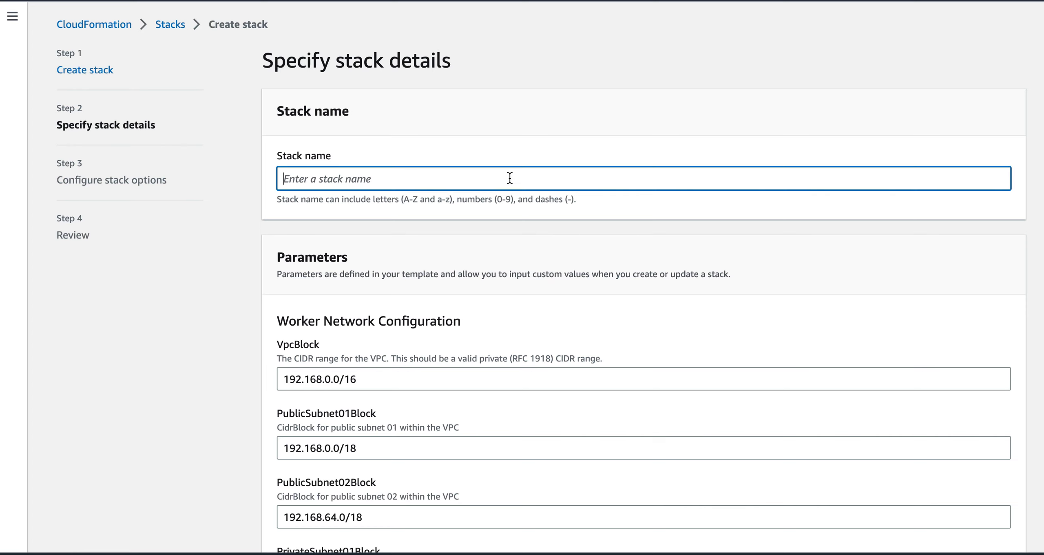
pyautogui.write('EKS-Demo')
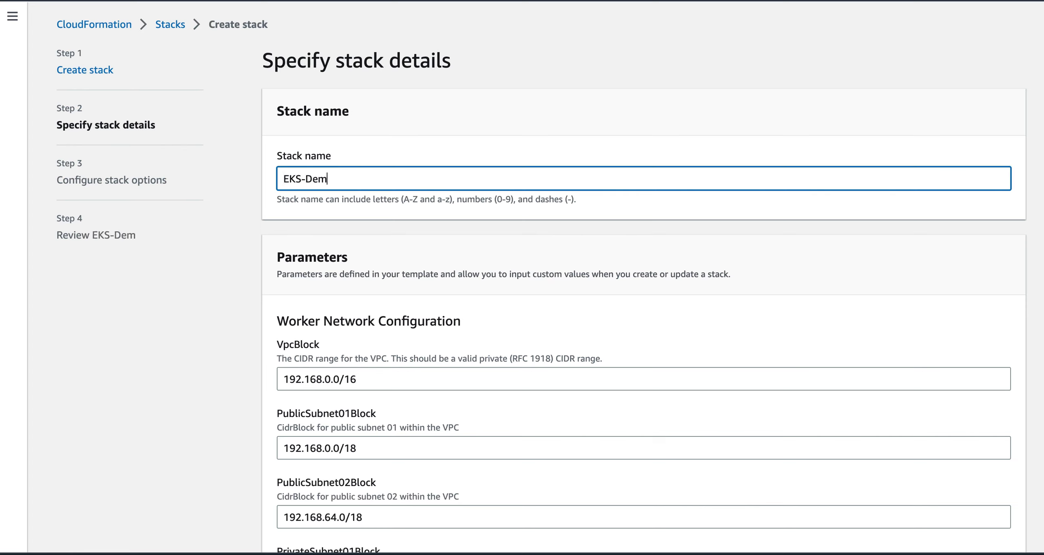
pyautogui.click(816, 272)
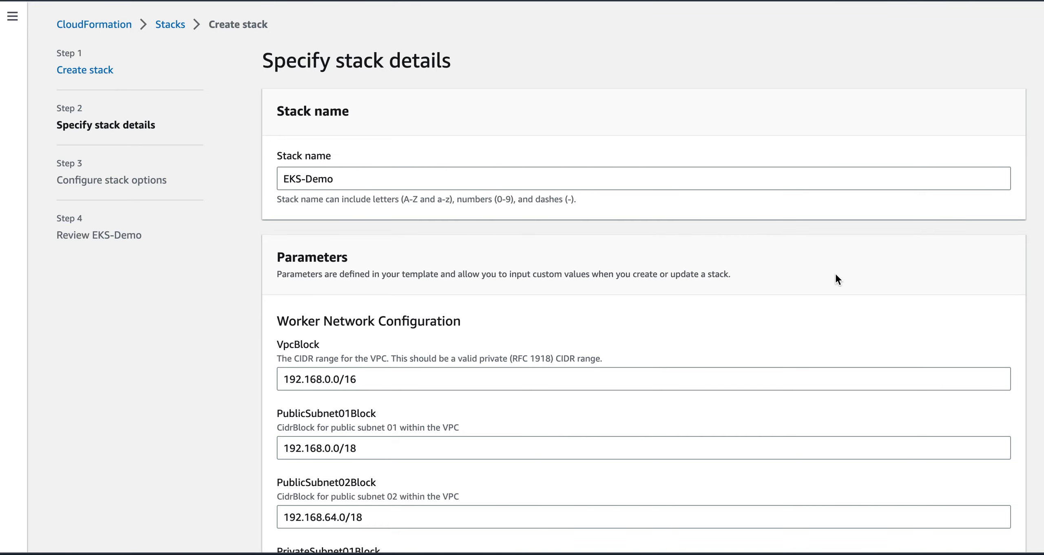
pyautogui.scroll(-3, 896, 291)
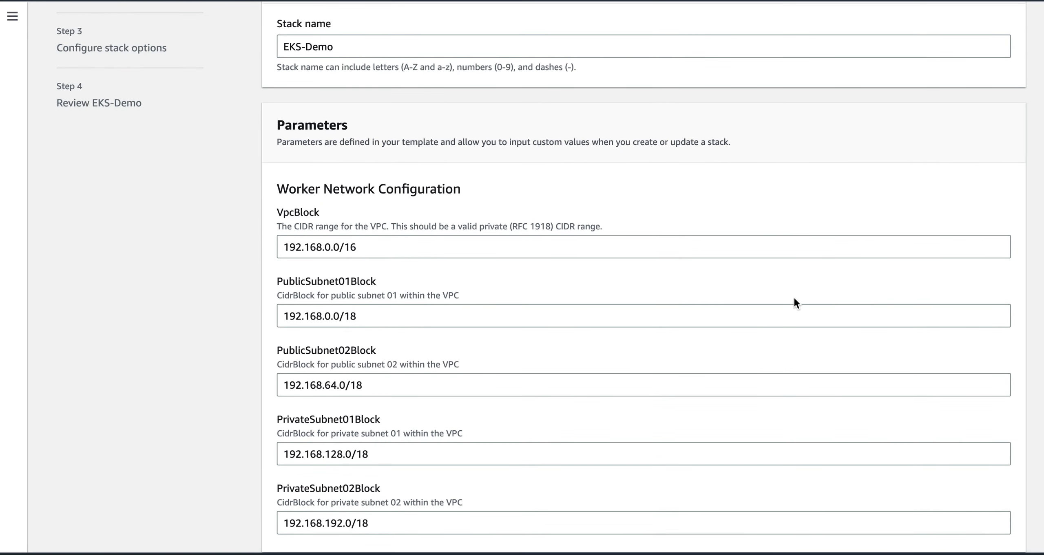
pyautogui.scroll(-1, 878, 310)
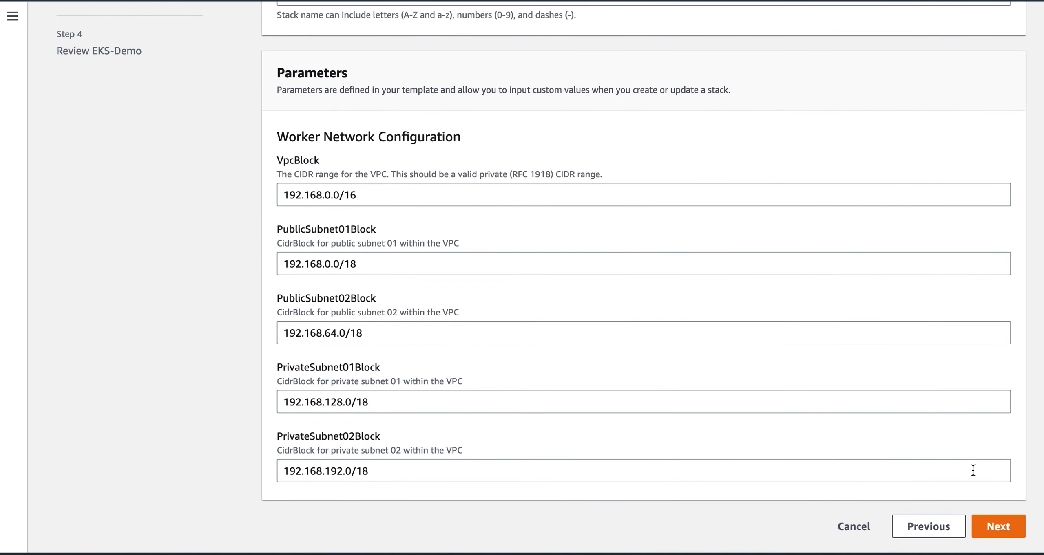
pyautogui.click(1003, 529)
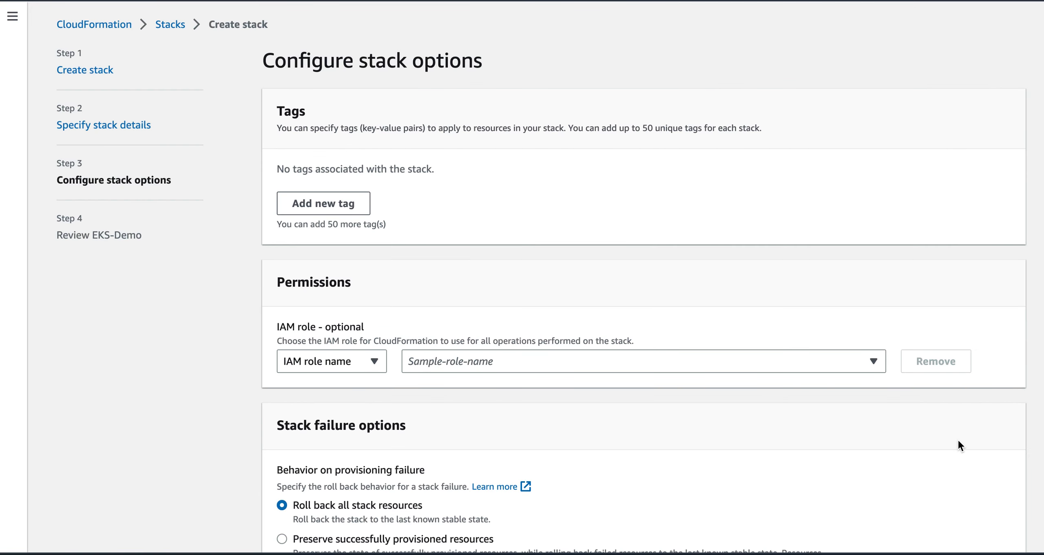
# - Keep the default stack options, including rolling back all stack resources on failure, and continue to the review of EKS-Demo
pyautogui.scroll(-4, 957, 441)
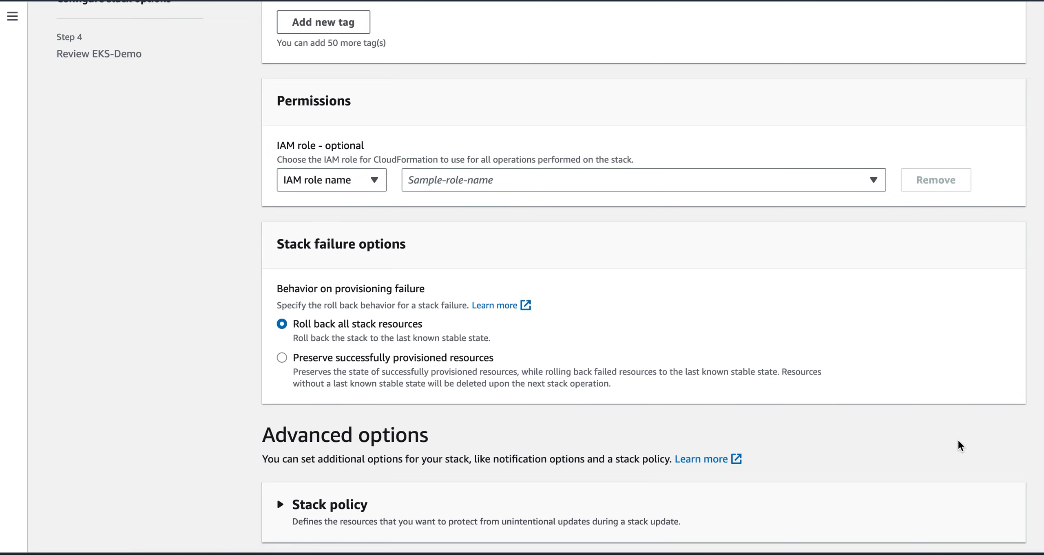
pyautogui.scroll(-5, 957, 441)
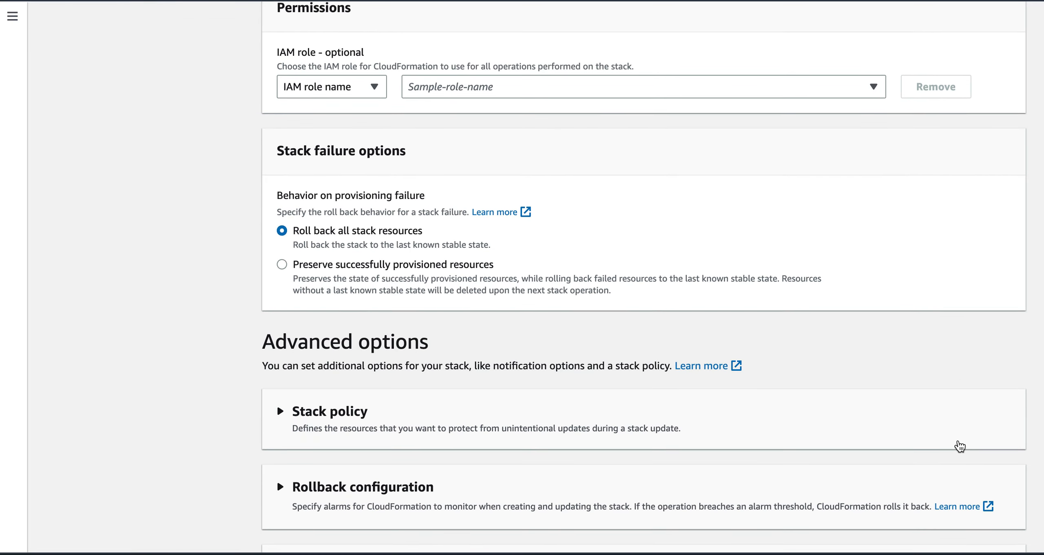
pyautogui.click(1002, 527)
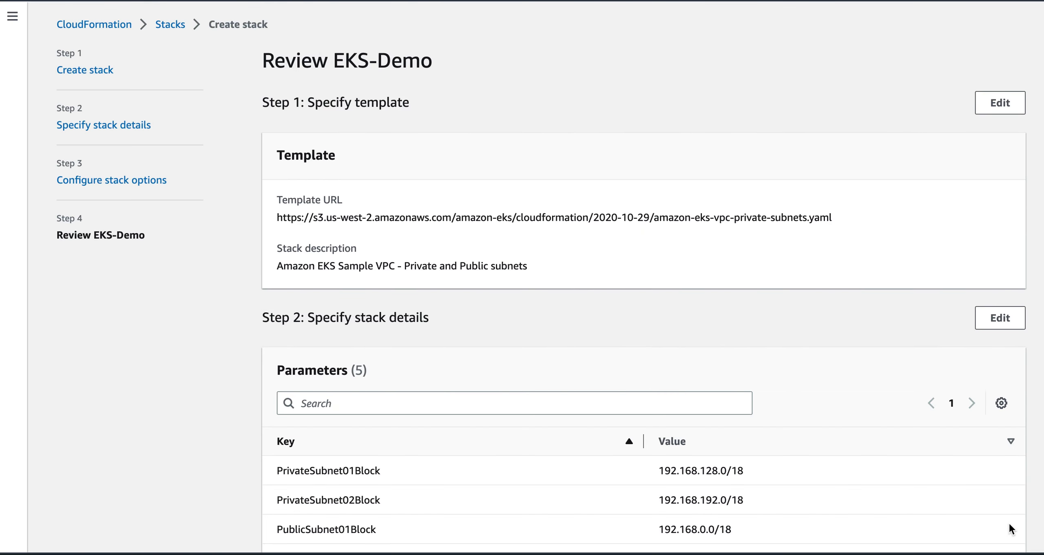
# - Review the EKS-Demo template, subnet parameters and stack options, and submit the stack for creation
pyautogui.scroll(-3, 958, 461)
pyautogui.scroll(-2, 958, 459)
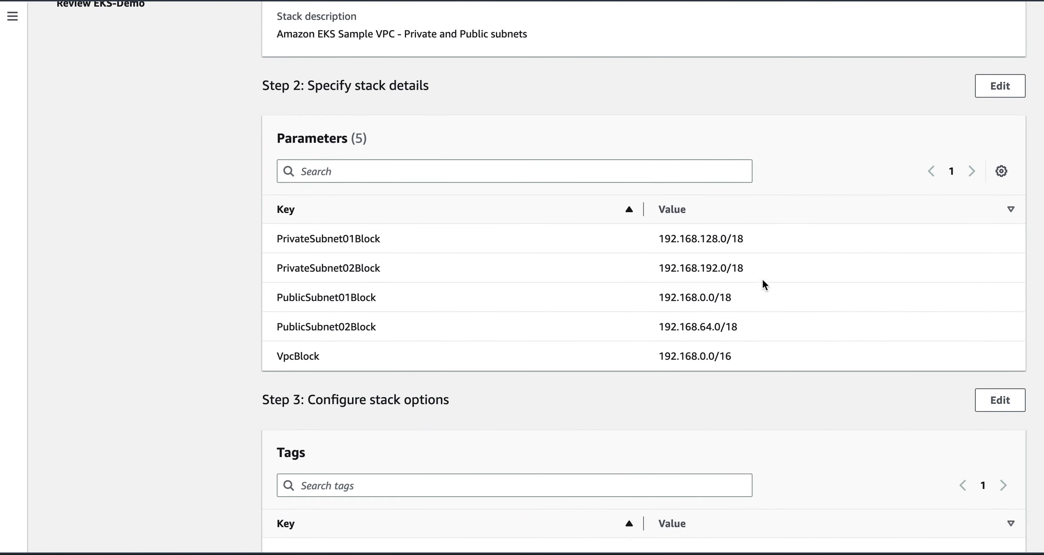
pyautogui.scroll(-8, 915, 424)
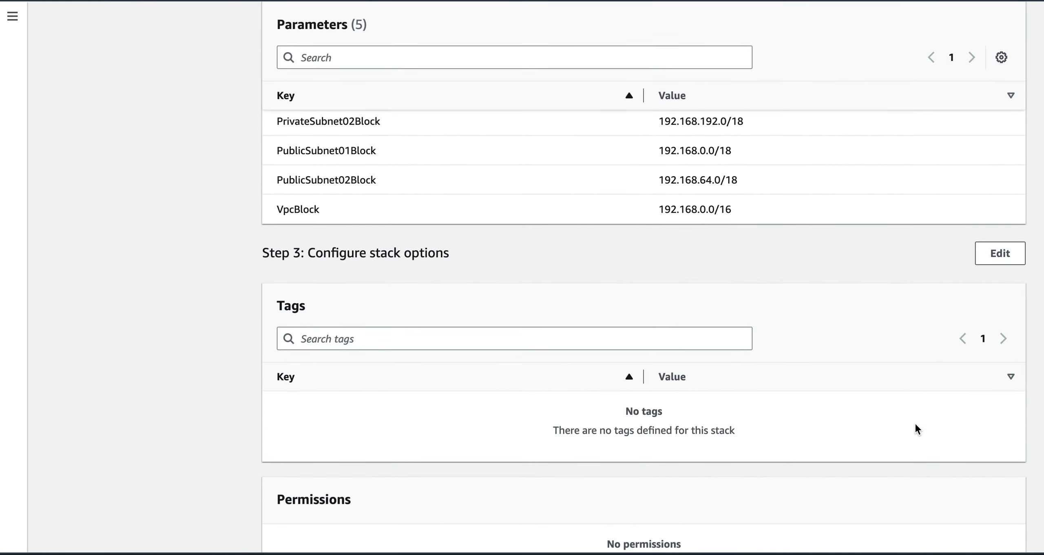
pyautogui.scroll(-15, 915, 425)
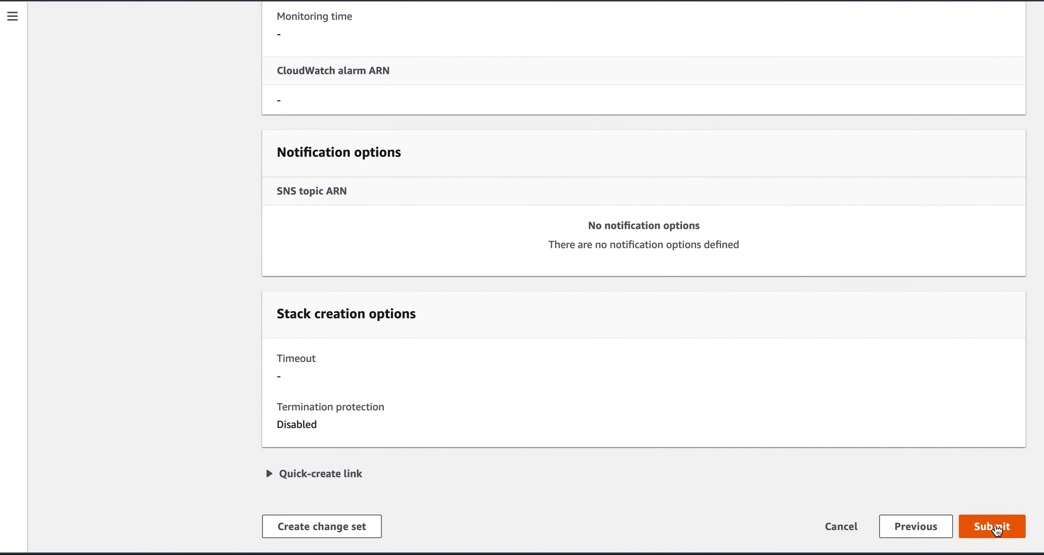
pyautogui.click(994, 523)
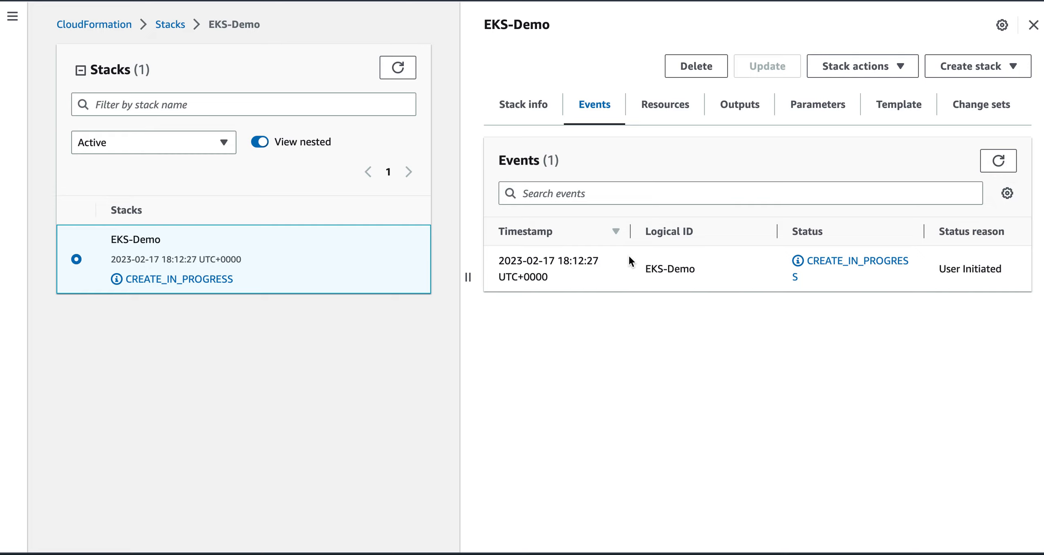
# - Reopen the EKS-Demo stack from the stacks list and view its refreshed creation events
pyautogui.click(165, 27)
pyautogui.click(138, 169)
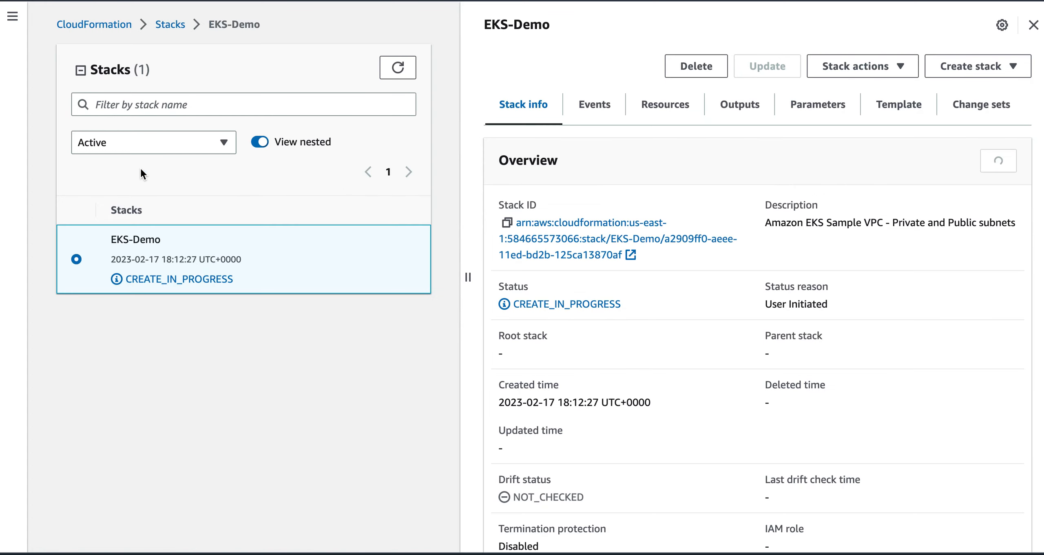
pyautogui.click(592, 109)
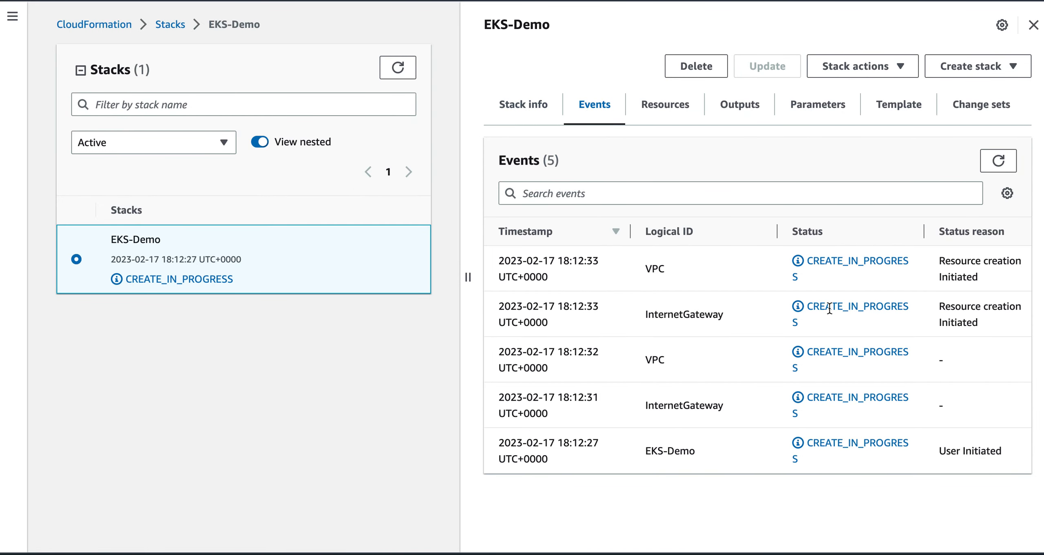
pyautogui.click(996, 170)
# - Search for the VPC service, open it in a new tab, and select EKS-Demo-VPC in the list of VPCs
pyautogui.write('vpc')
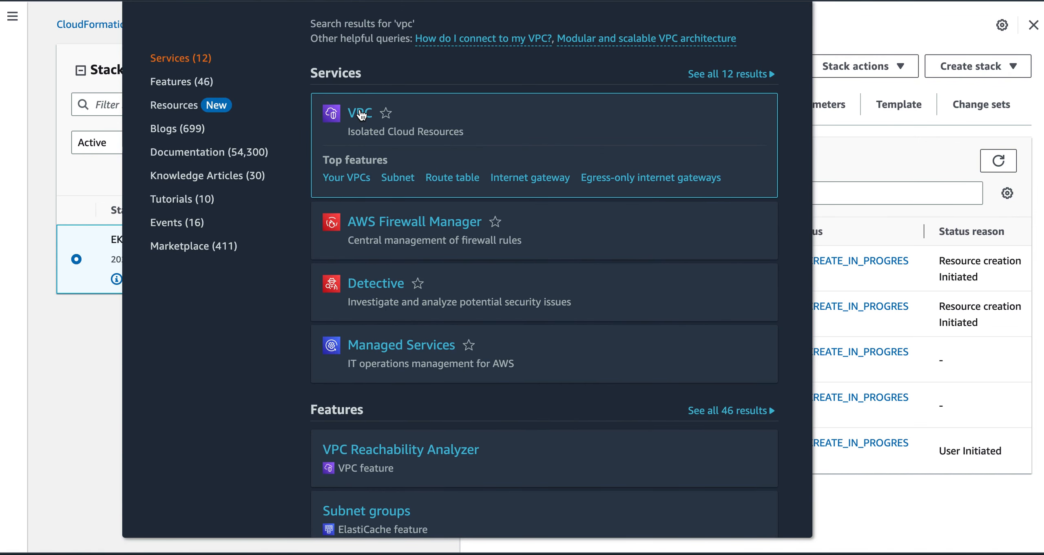
pyautogui.rightClick(361, 116)
pyautogui.click(446, 117)
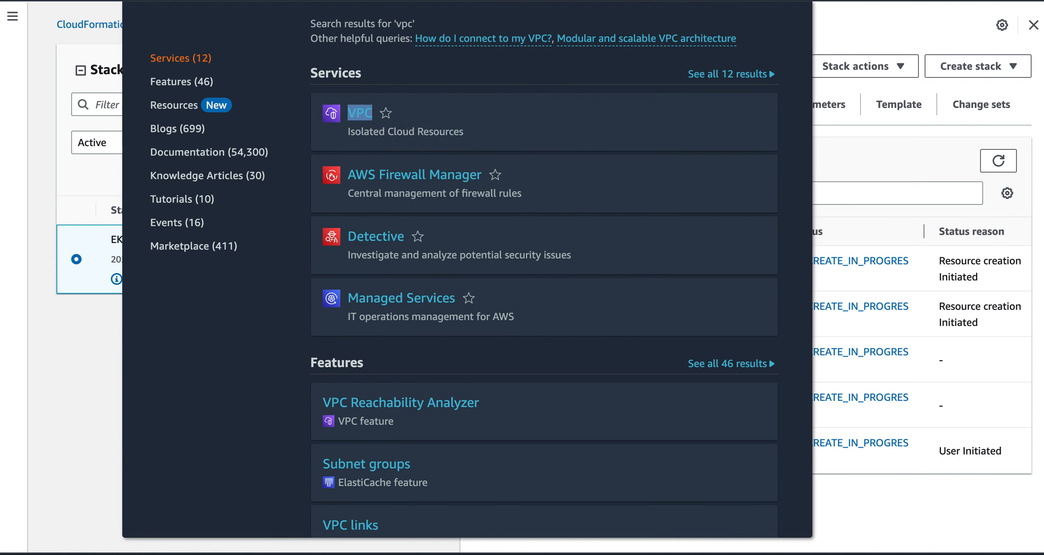
pyautogui.hotkey('ctrl', 'Tab')
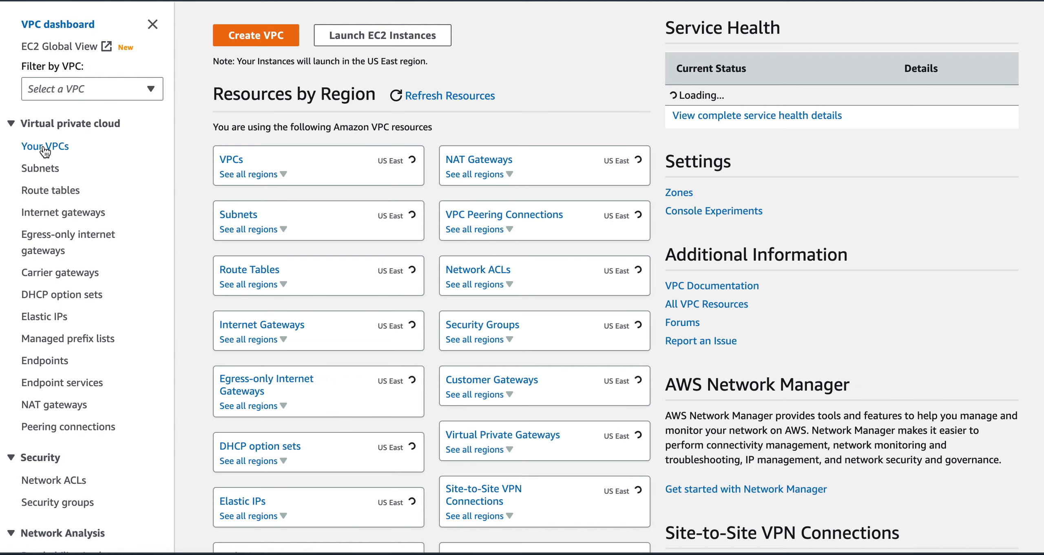
pyautogui.click(45, 147)
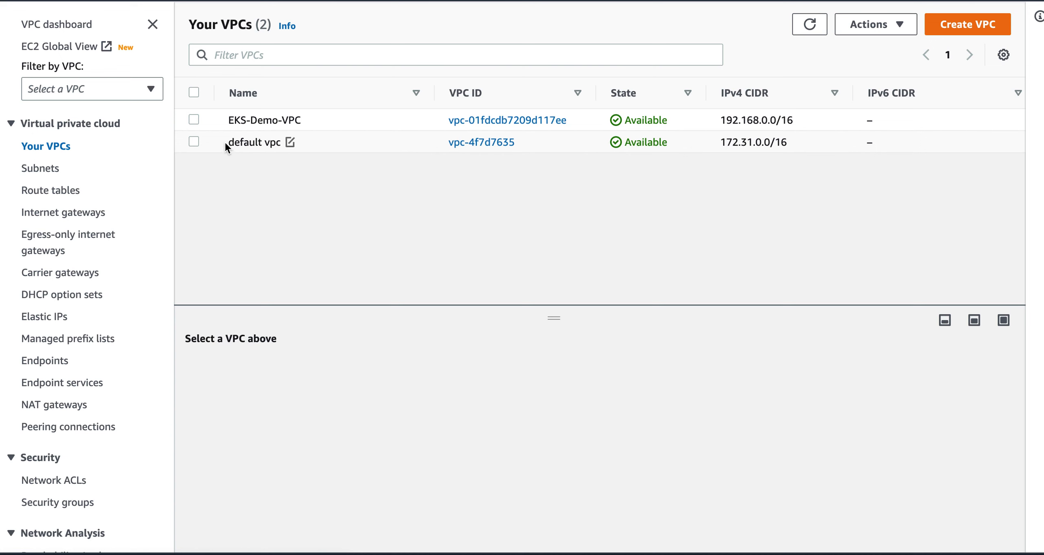
pyautogui.click(194, 120)
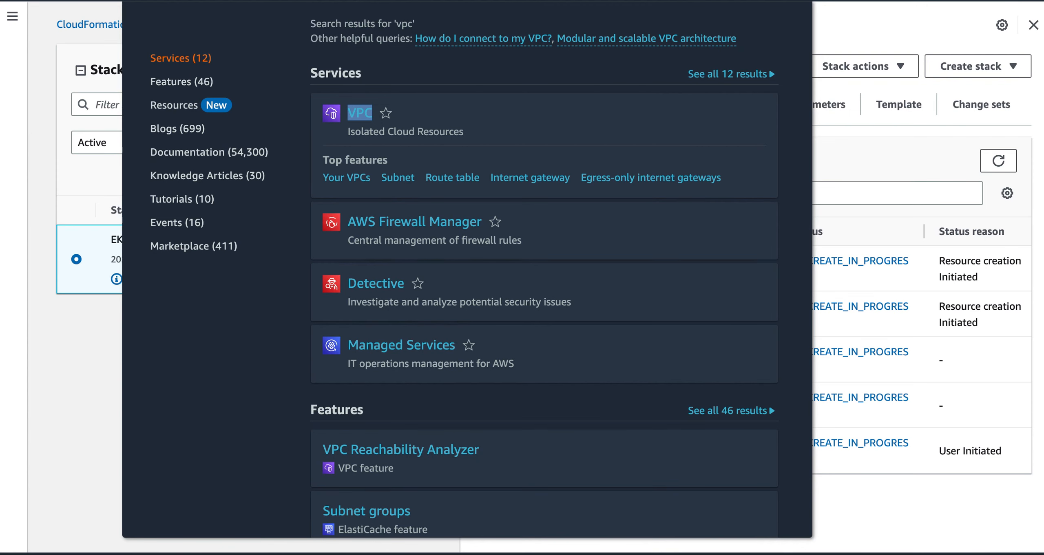
# - Return to the EKS-Demo stack, refresh its events and examine the creation status of the individual resources
pyautogui.click(875, 138)
pyautogui.click(997, 160)
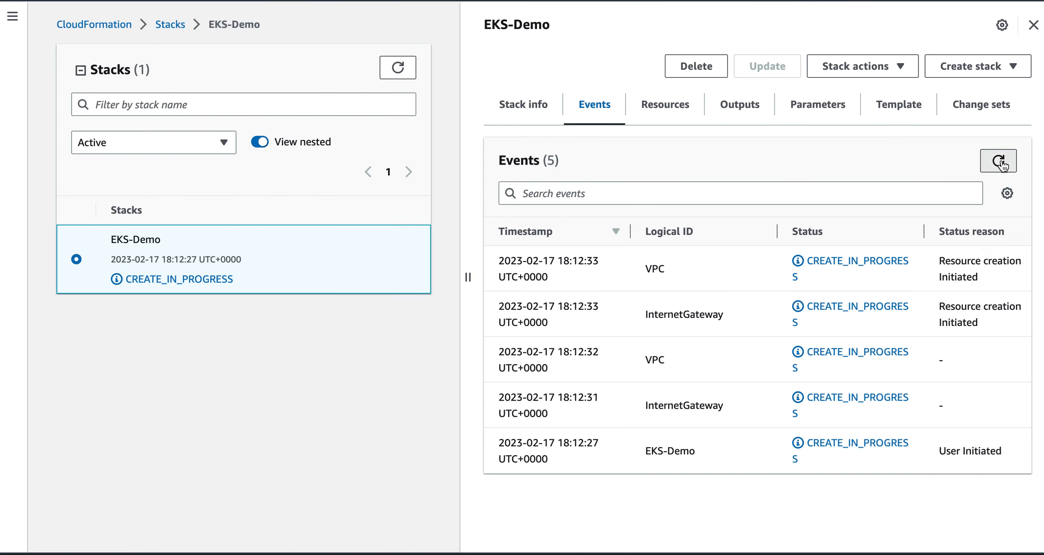
pyautogui.scroll(-2, 965, 402)
pyautogui.scroll(-9, 966, 398)
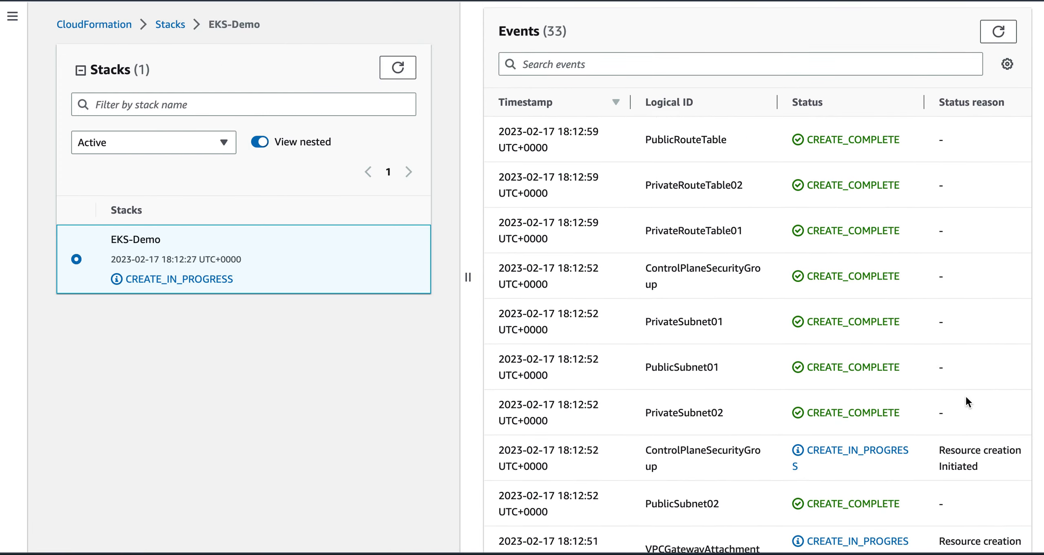
pyautogui.scroll(-8, 966, 395)
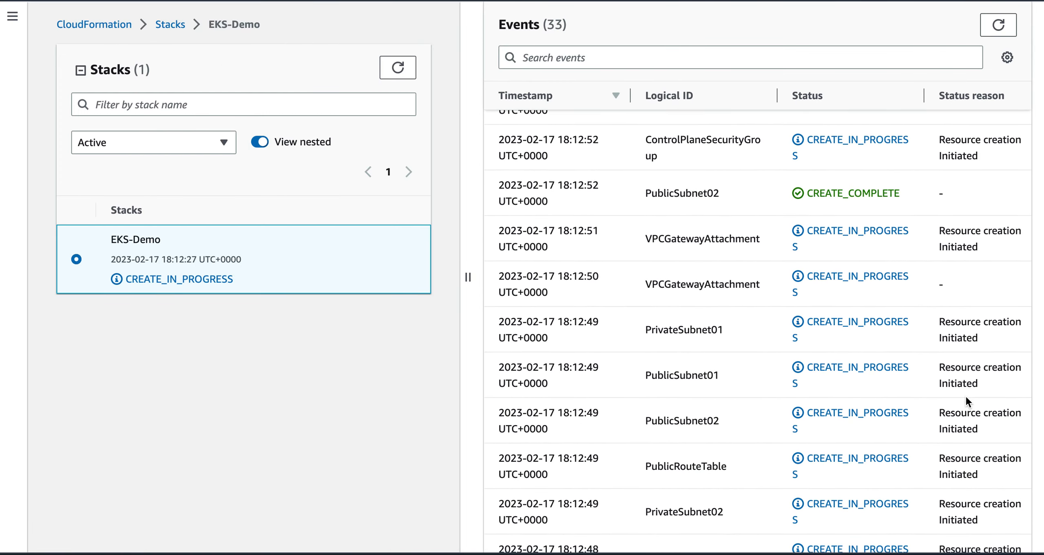
pyautogui.scroll(-6, 965, 396)
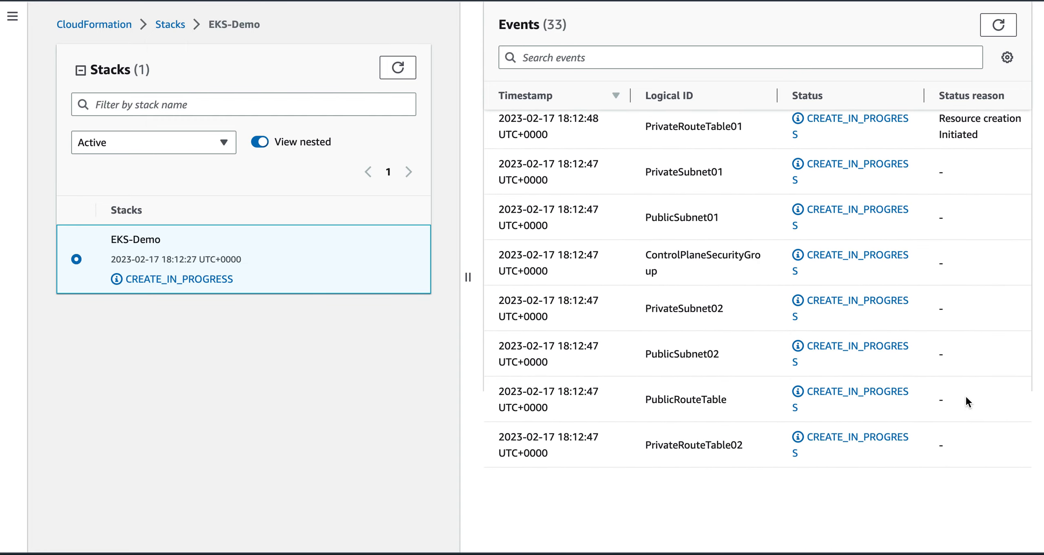
pyautogui.scroll(6, 965, 394)
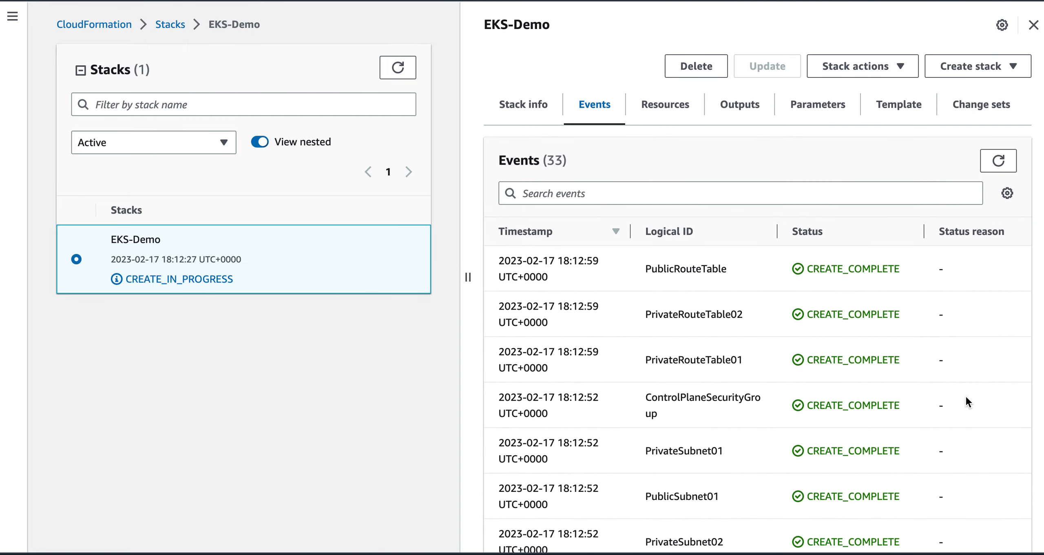
pyautogui.click(998, 160)
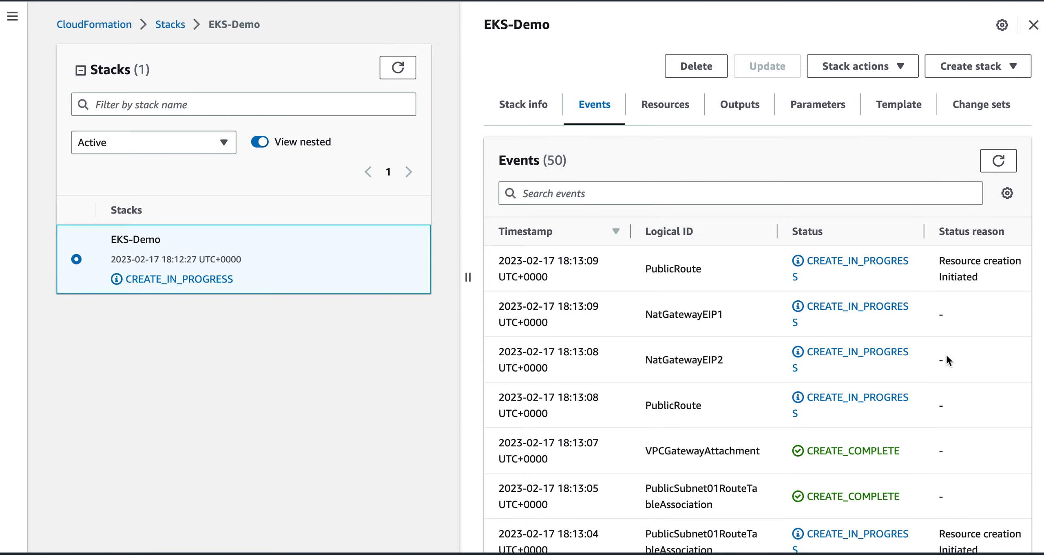
pyautogui.scroll(-3, 945, 354)
pyautogui.scroll(-5, 946, 354)
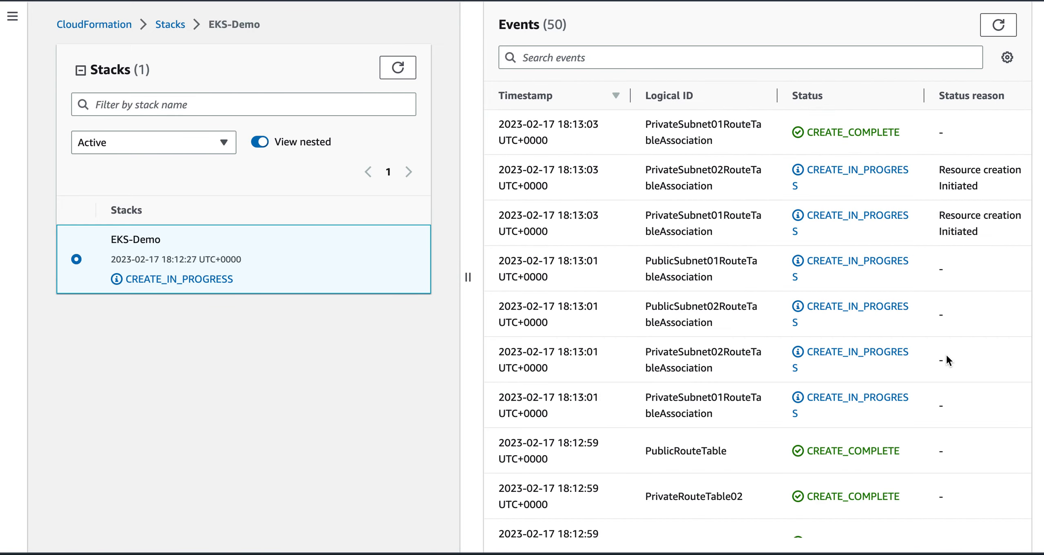
pyautogui.scroll(-3, 946, 354)
pyautogui.scroll(-10, 945, 354)
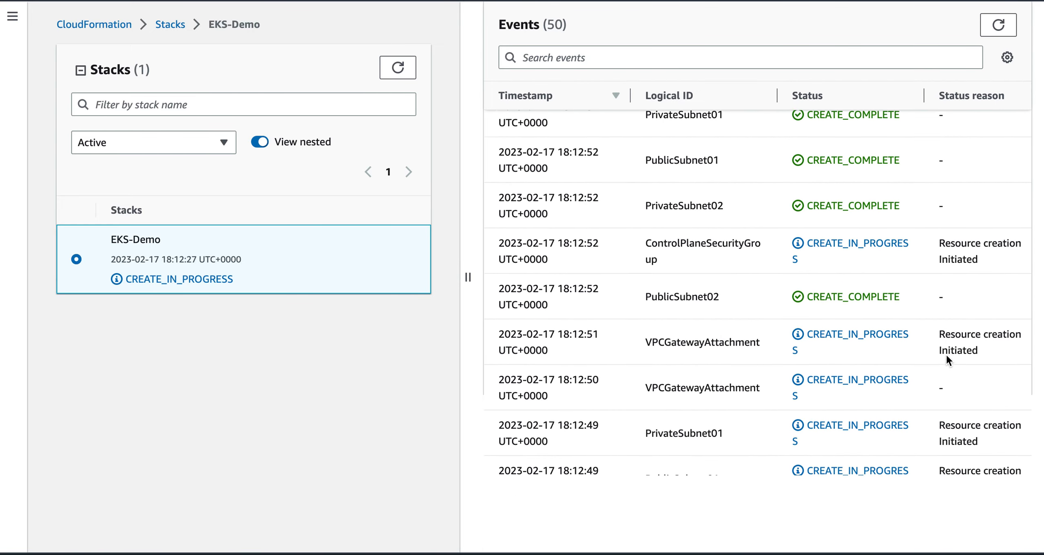
# - Go back to the list of CloudFormation stacks and refresh it to check the overall status of EKS-Demo
pyautogui.click(173, 24)
pyautogui.click(76, 168)
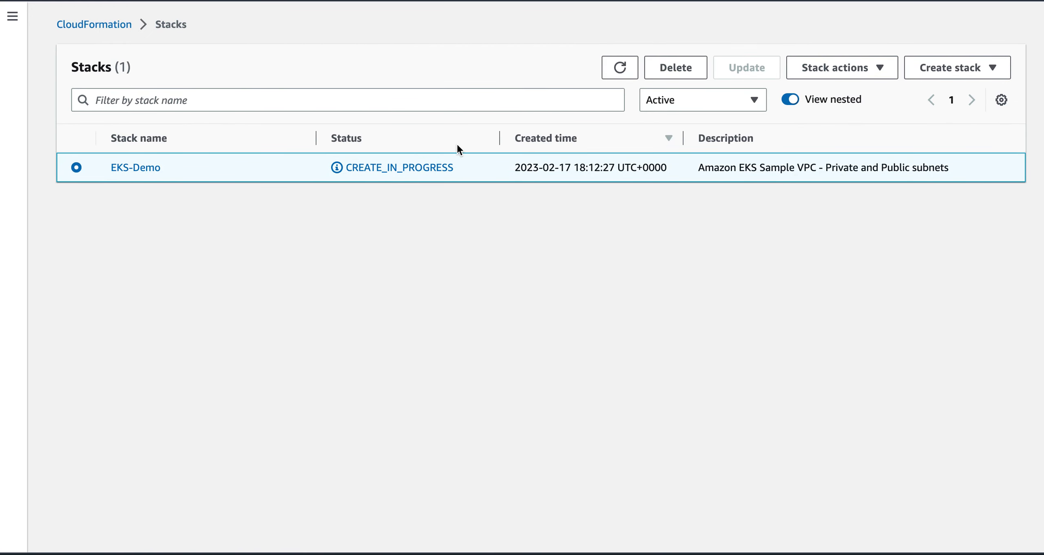
pyautogui.click(614, 74)
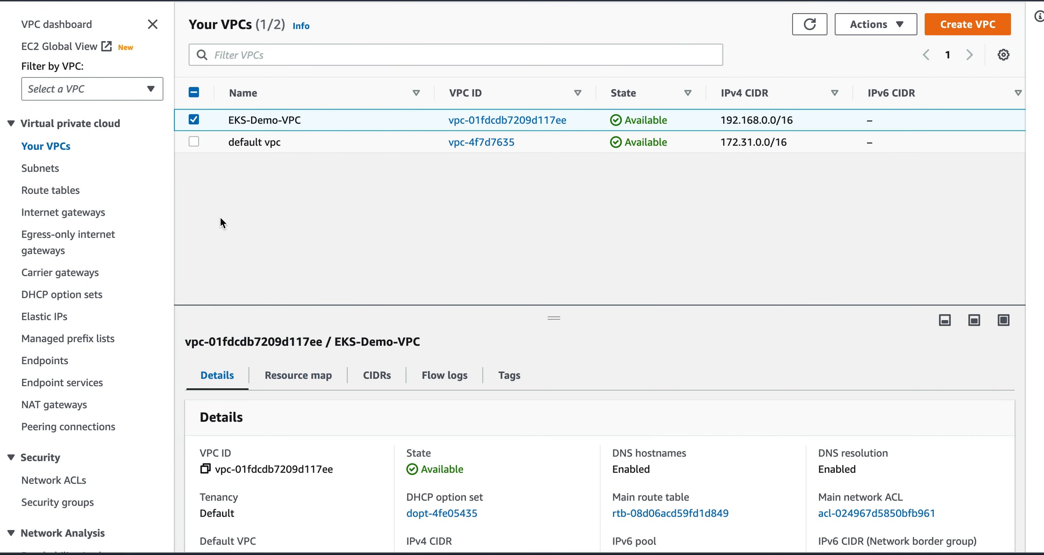
# - In the VPC console, open the list of subnets, widen its Name column and filter the list by "eks"
pyautogui.click(194, 120)
pyautogui.click(194, 120)
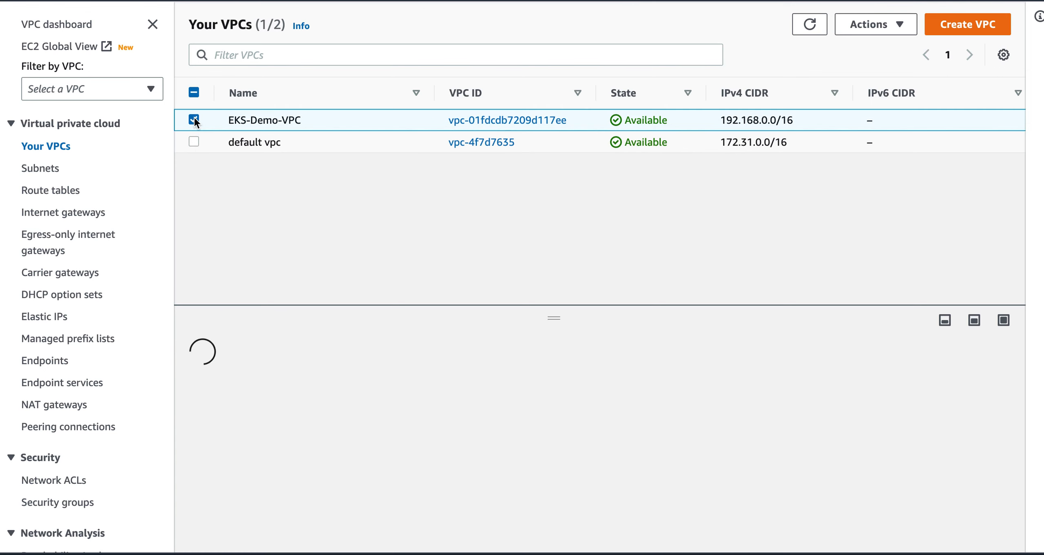
pyautogui.click(194, 120)
pyautogui.click(55, 174)
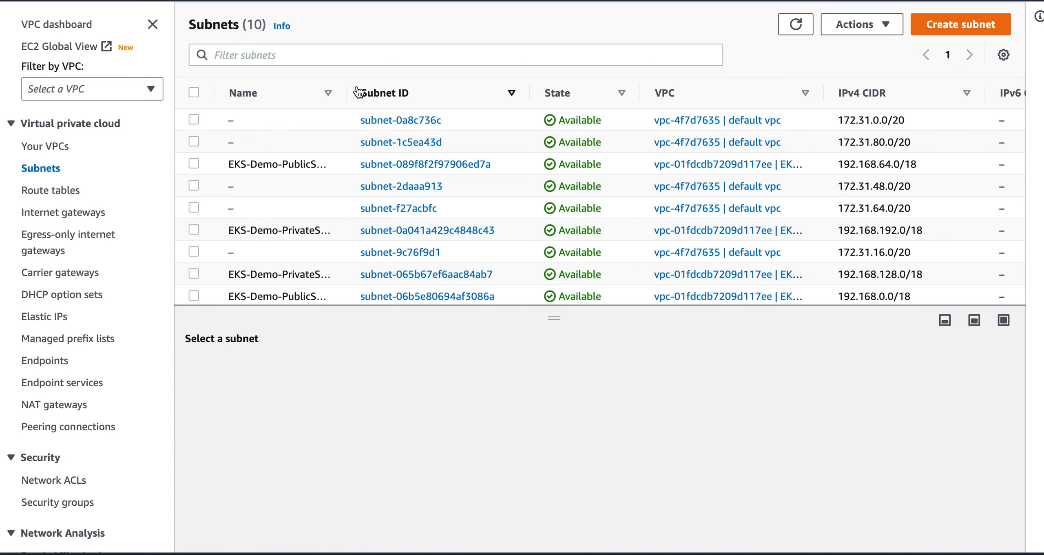
pyautogui.moveTo(347, 92); pyautogui.dragTo(419, 94)
pyautogui.click(405, 56)
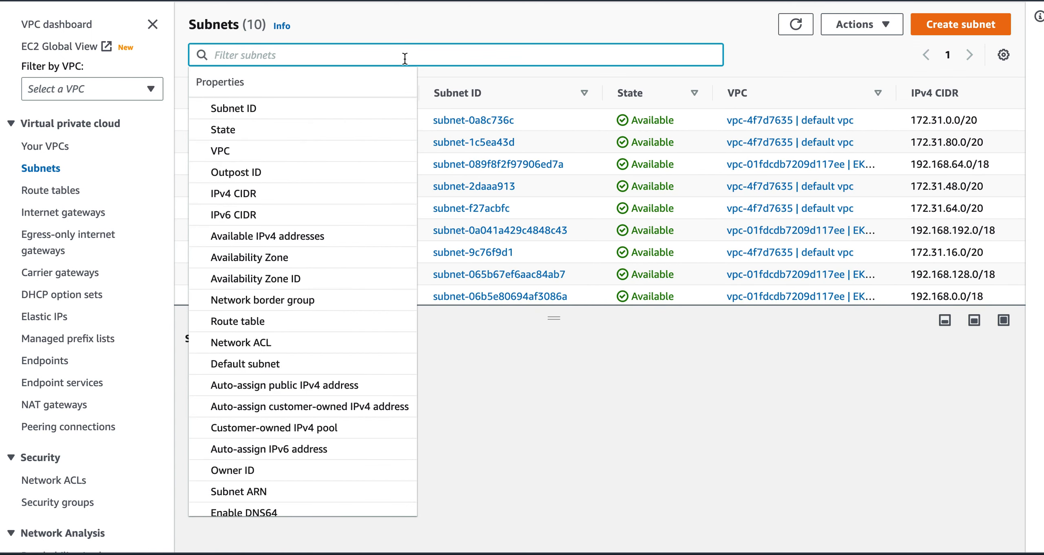
pyautogui.write('eks')
pyautogui.press('Return')
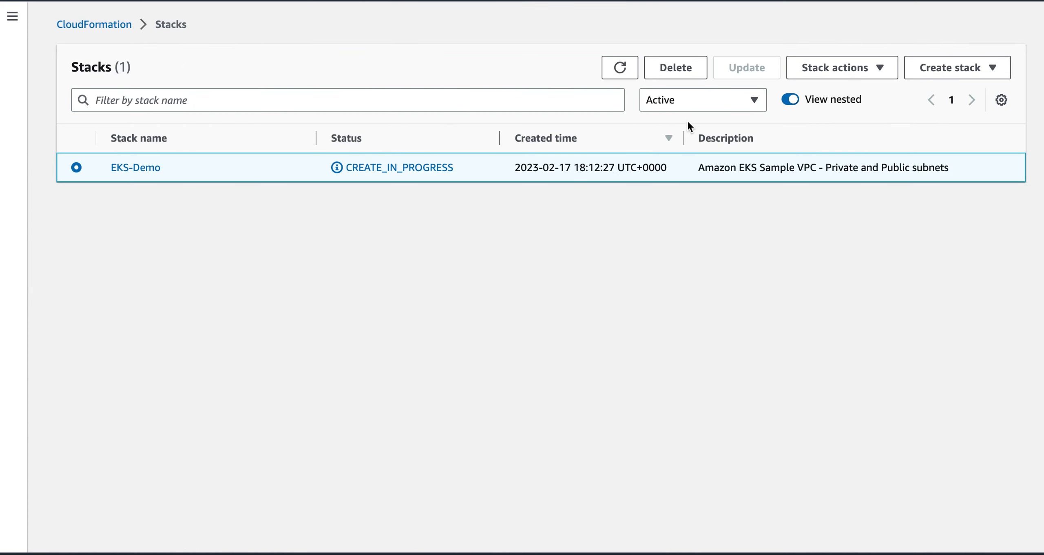
# - Return to CloudFormation, refresh the stacks list and examine the latest events of the EKS-Demo stack
pyautogui.click(620, 70)
pyautogui.click(620, 70)
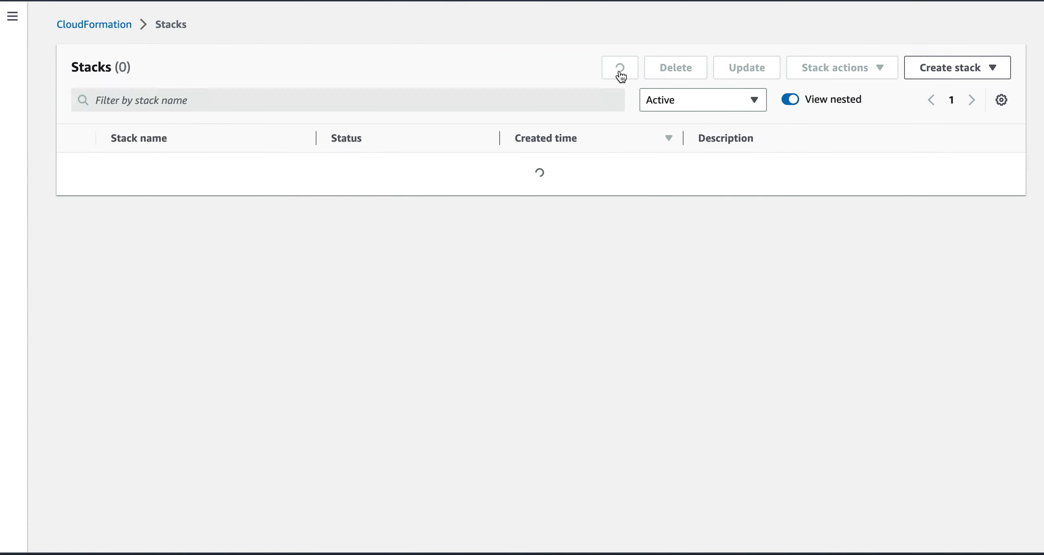
pyautogui.click(620, 70)
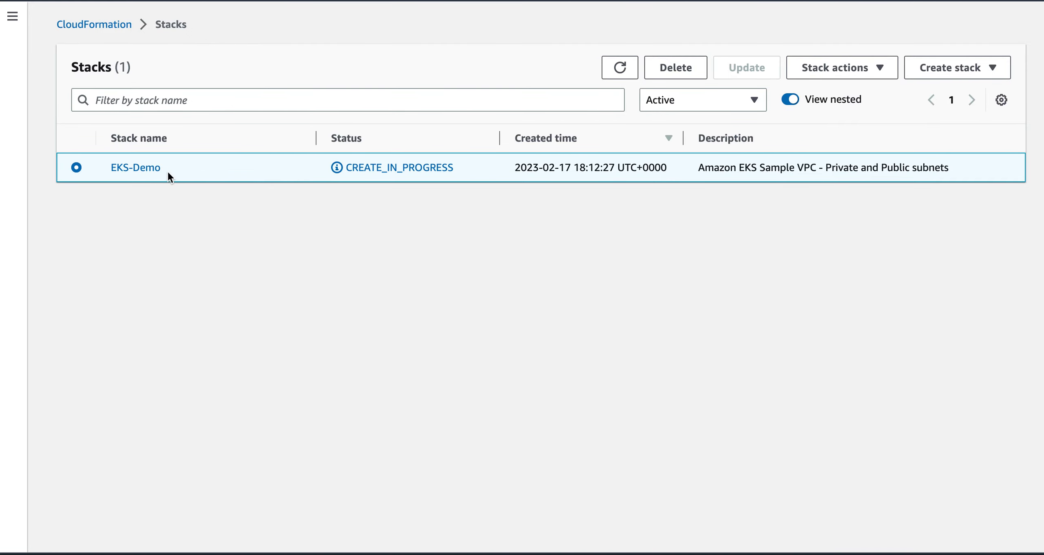
pyautogui.click(148, 169)
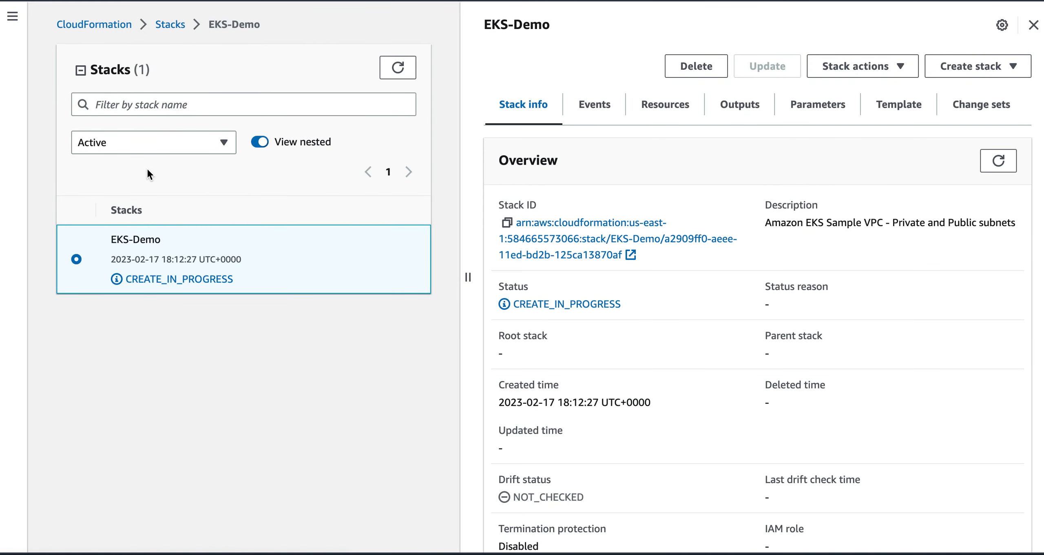
pyautogui.click(598, 102)
pyautogui.scroll(-2, 909, 368)
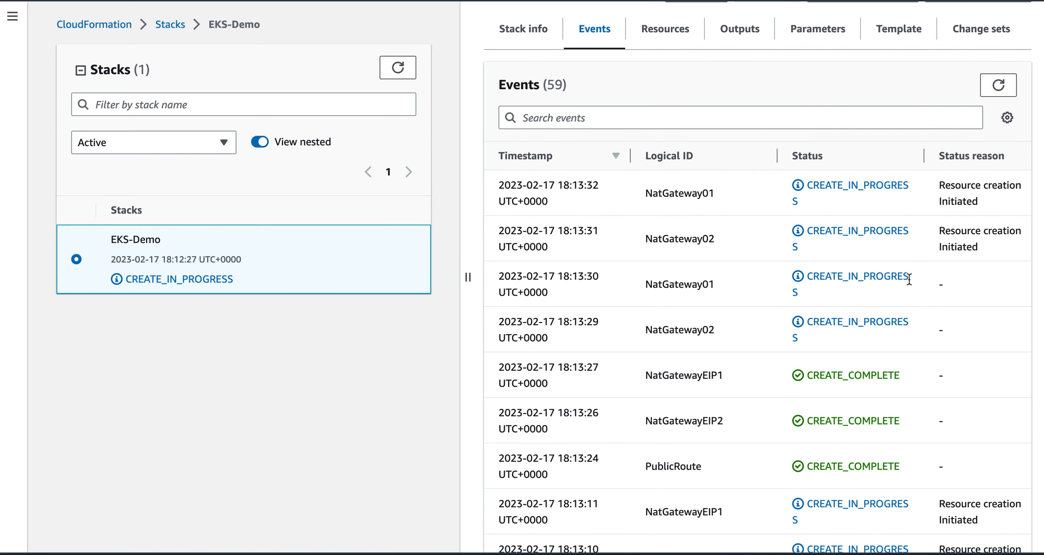
pyautogui.scroll(-7, 967, 371)
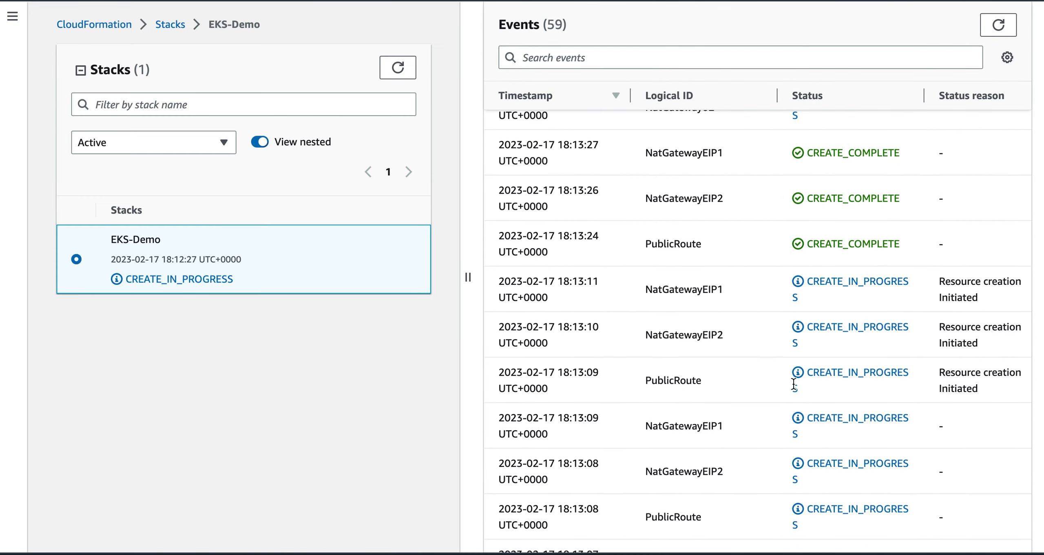
pyautogui.scroll(-10, 793, 388)
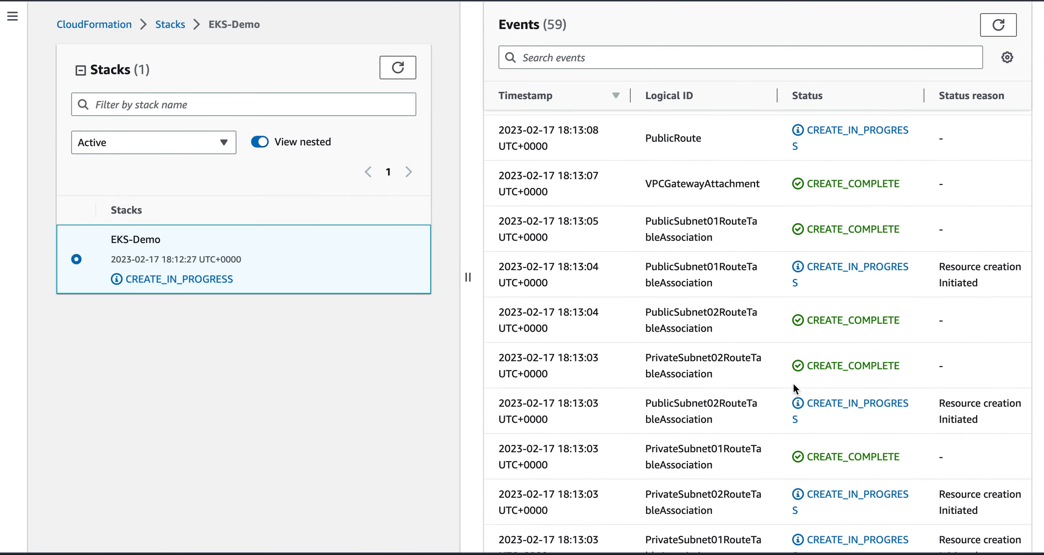
pyautogui.scroll(-8, 793, 384)
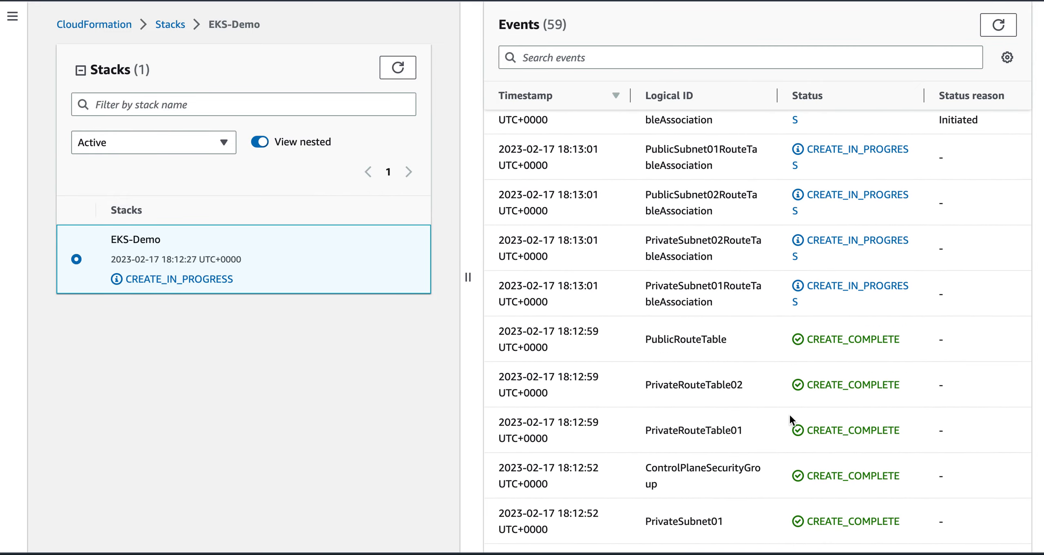
# - Examine the older events of the EKS-Demo stack back to the initial user-initiated creation entry
pyautogui.scroll(-3, 790, 419)
pyautogui.scroll(-10, 790, 414)
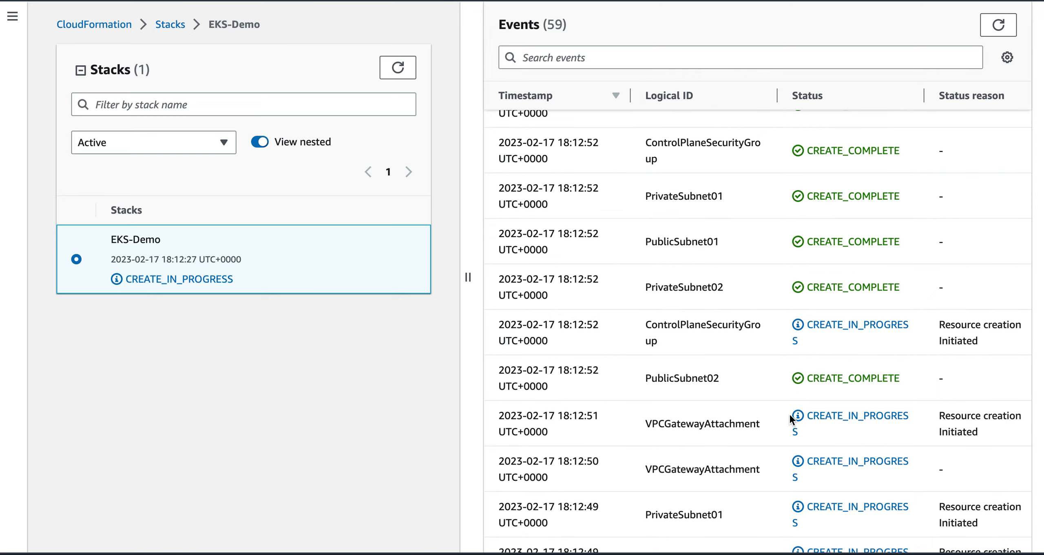
pyautogui.scroll(-10, 789, 414)
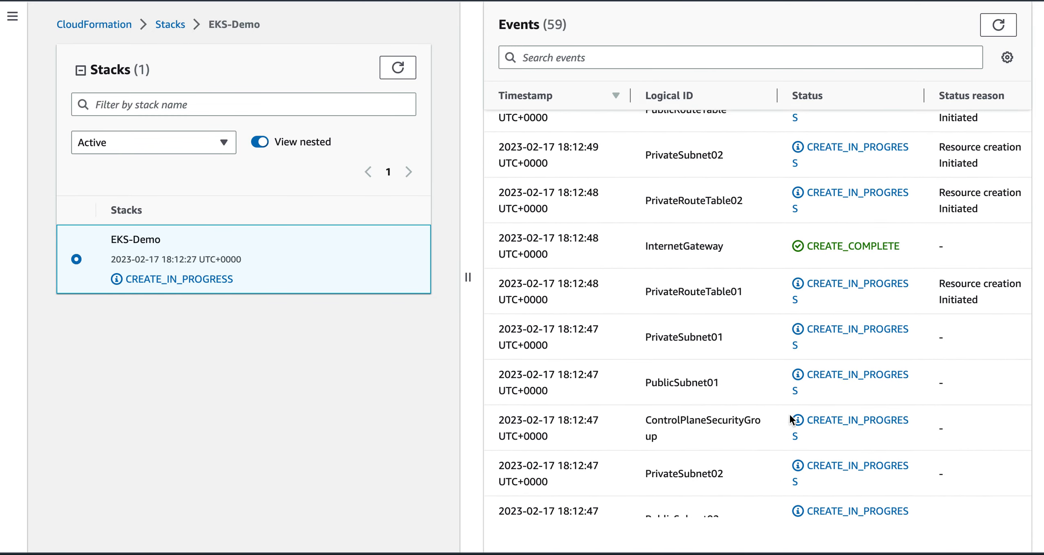
pyautogui.scroll(-2, 789, 413)
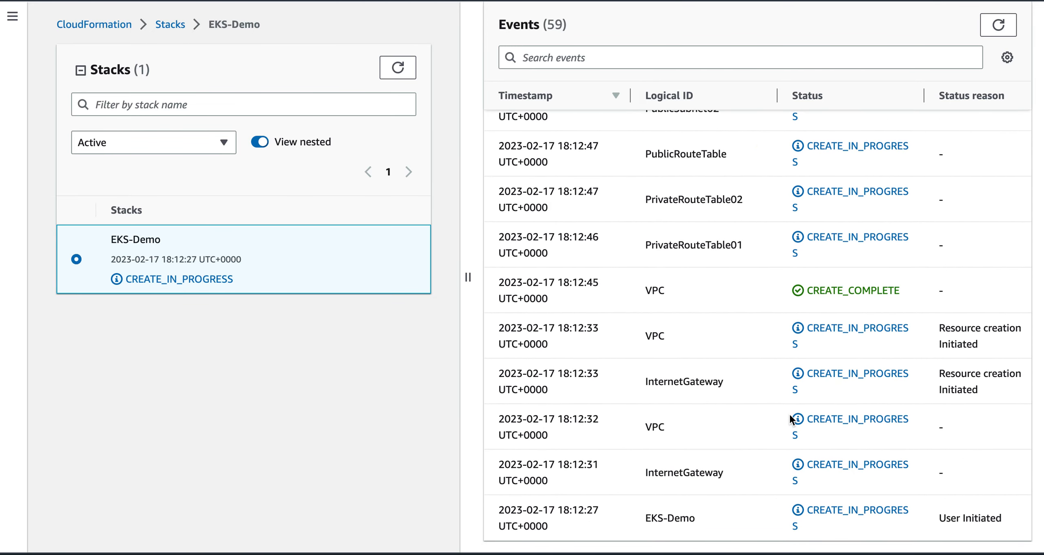
pyautogui.scroll(10, 789, 416)
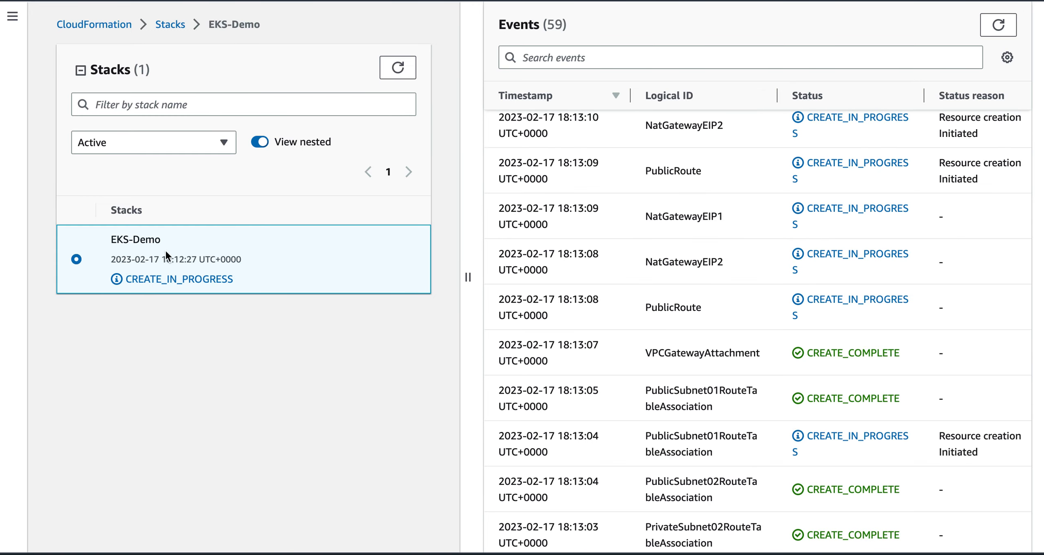
# - Return to the stacks list, select EKS-Demo and refresh the list repeatedly to check its creation status
pyautogui.click(168, 23)
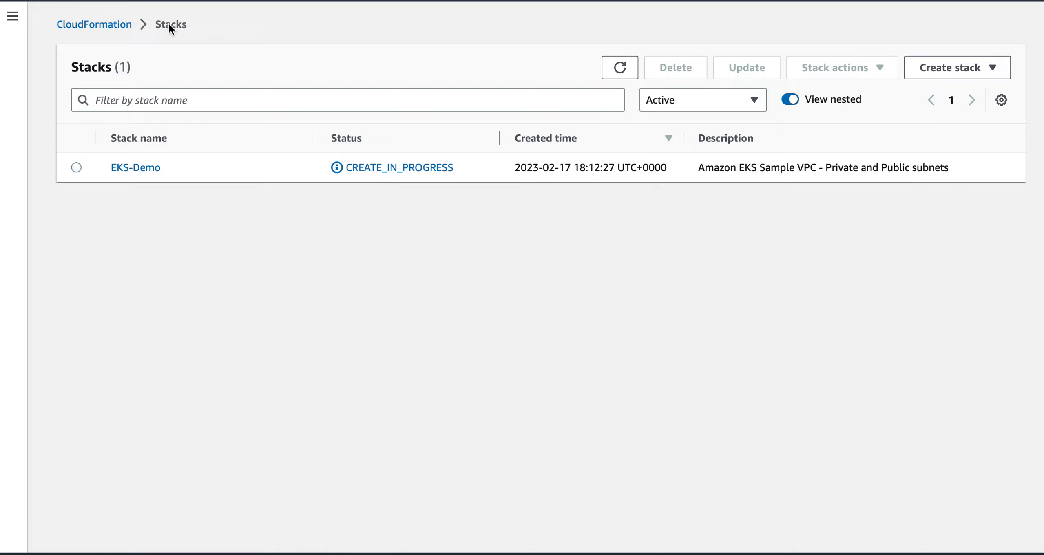
pyautogui.click(77, 168)
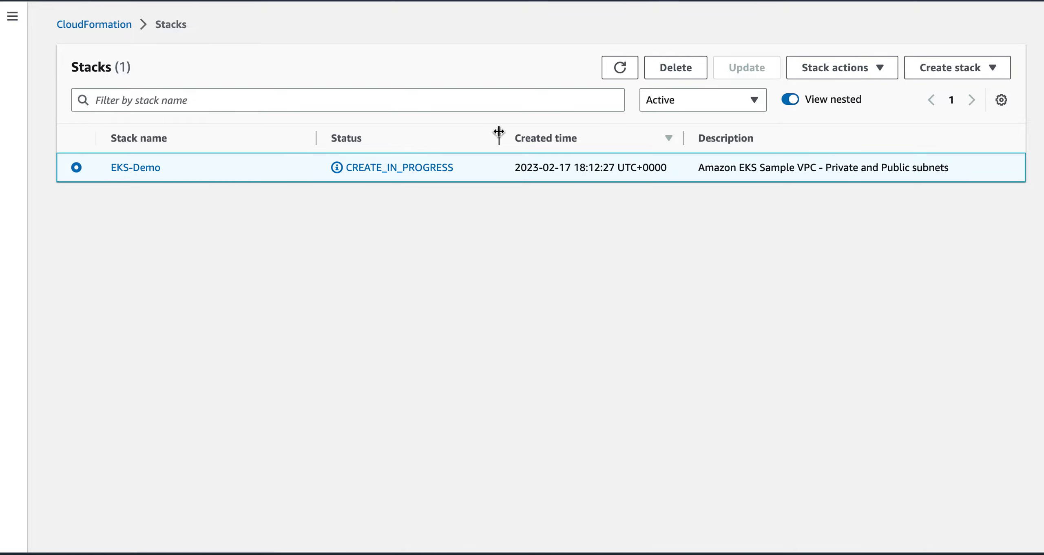
pyautogui.click(620, 69)
pyautogui.click(621, 70)
pyautogui.click(619, 70)
pyautogui.click(619, 70)
pyautogui.click(619, 70)
# - Open the EKS-Demo stack and examine the creation status of each of its resources, including the NAT gateways
pyautogui.click(148, 169)
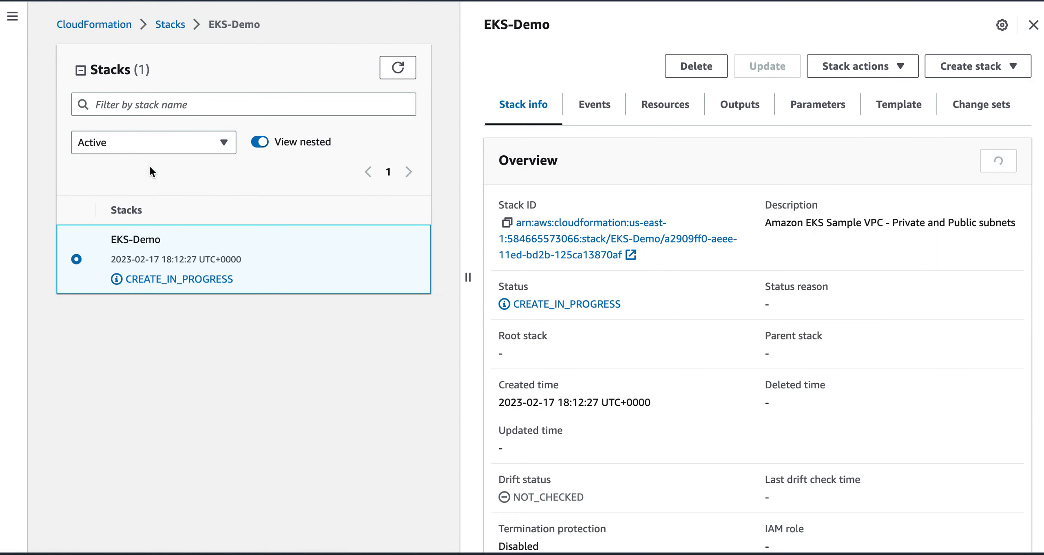
pyautogui.click(597, 104)
pyautogui.click(662, 106)
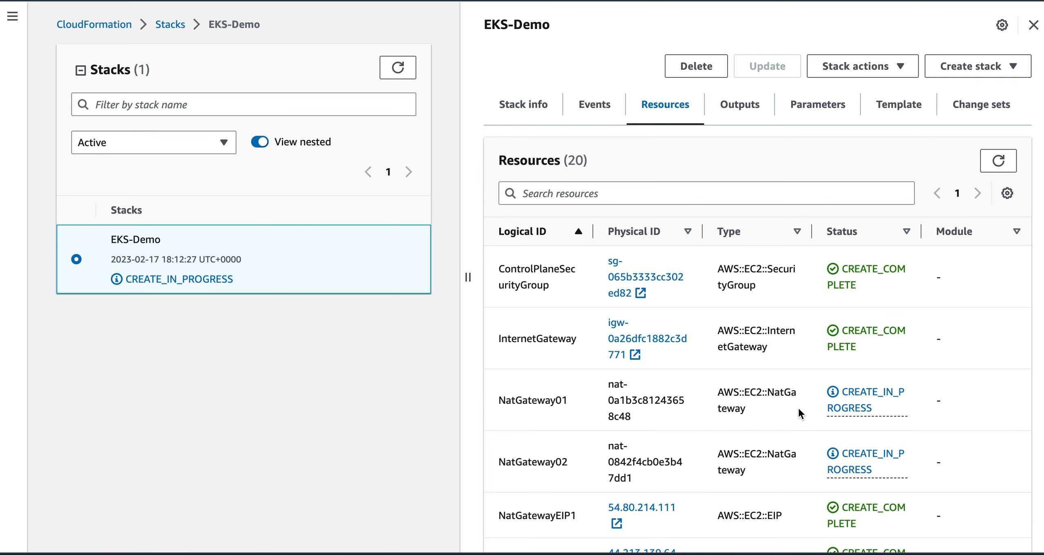
pyautogui.scroll(-2, 806, 423)
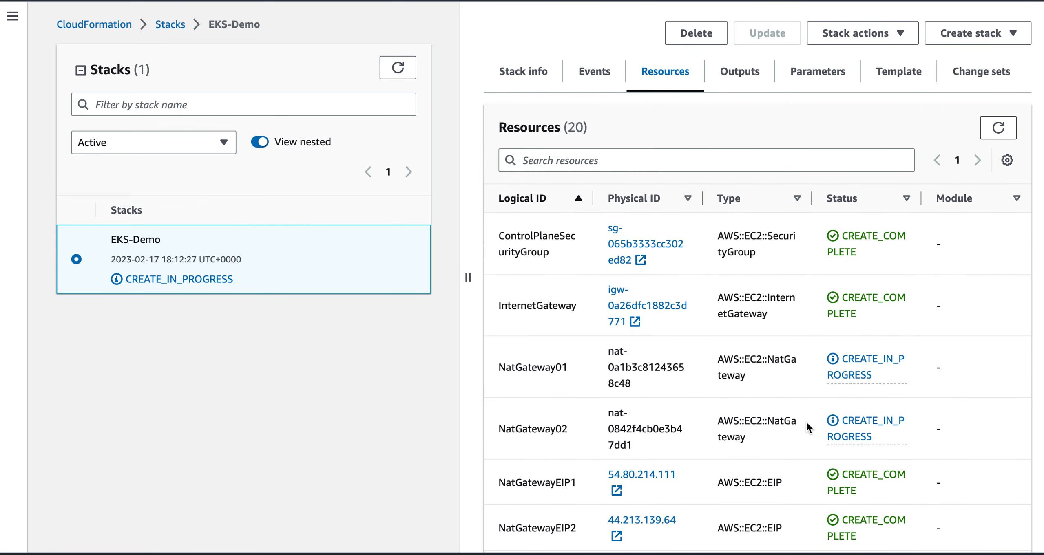
pyautogui.scroll(-2, 806, 421)
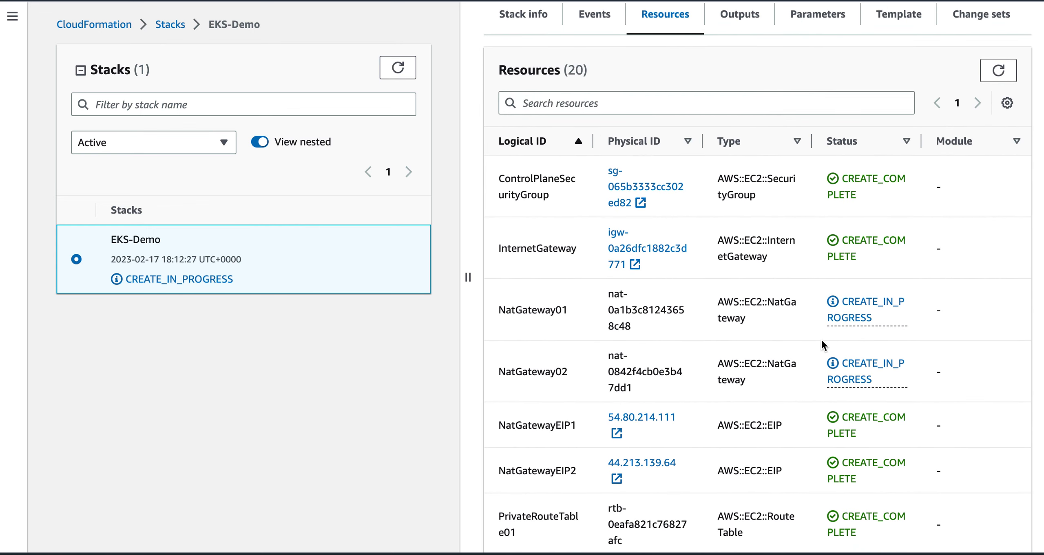
pyautogui.scroll(-2, 823, 362)
pyautogui.scroll(-8, 823, 399)
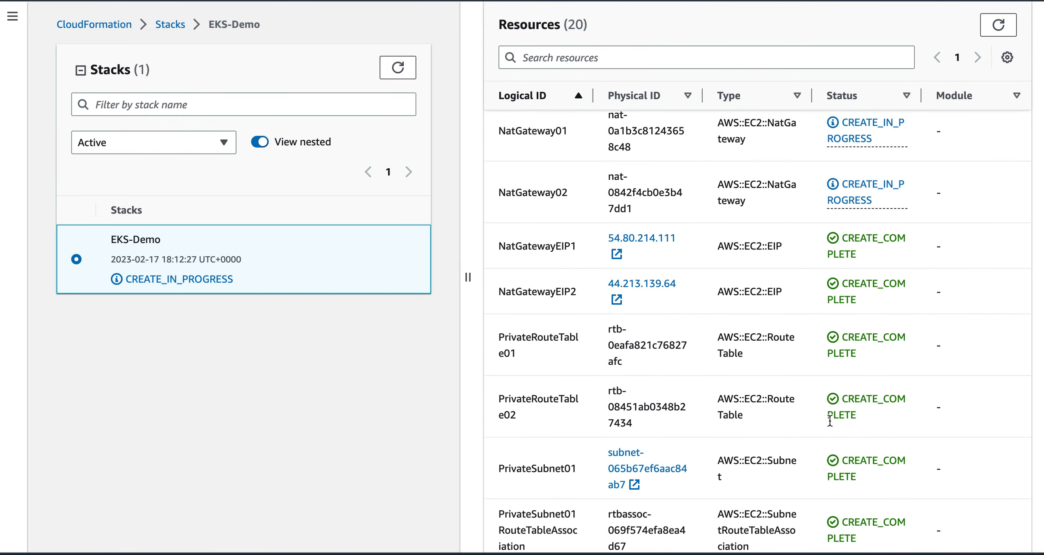
pyautogui.scroll(-9, 830, 423)
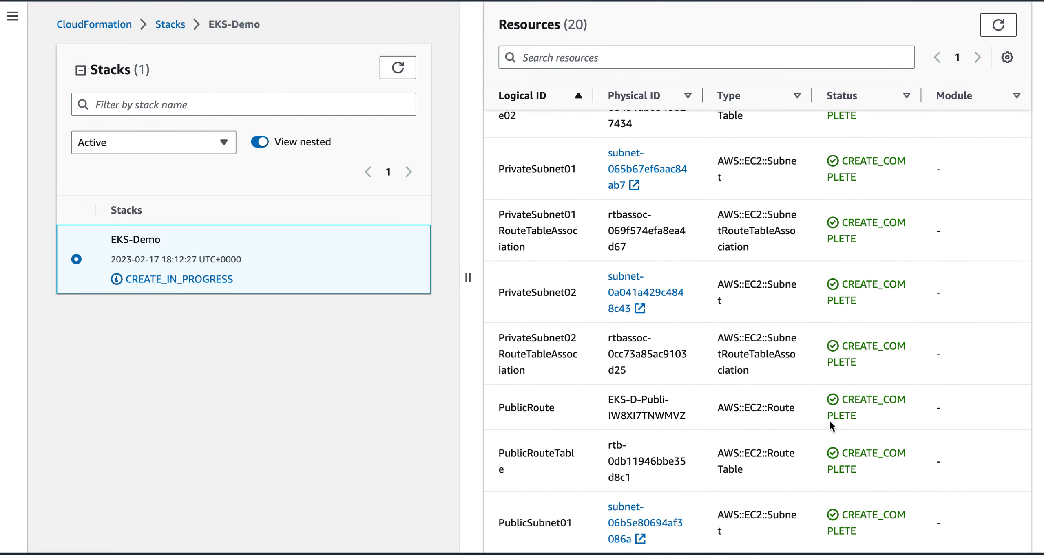
pyautogui.scroll(20, 829, 423)
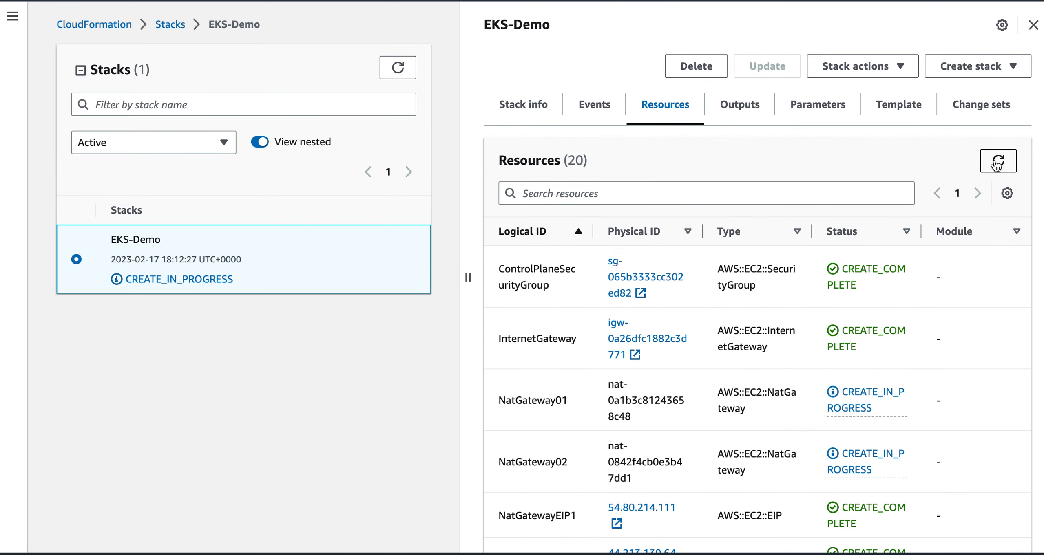
pyautogui.scroll(-1, 862, 351)
pyautogui.scroll(1, 862, 357)
# - Check the stack's outputs and parameters, and read through the template's subnet CIDR parameters, VPC and route table definitions
pyautogui.click(739, 114)
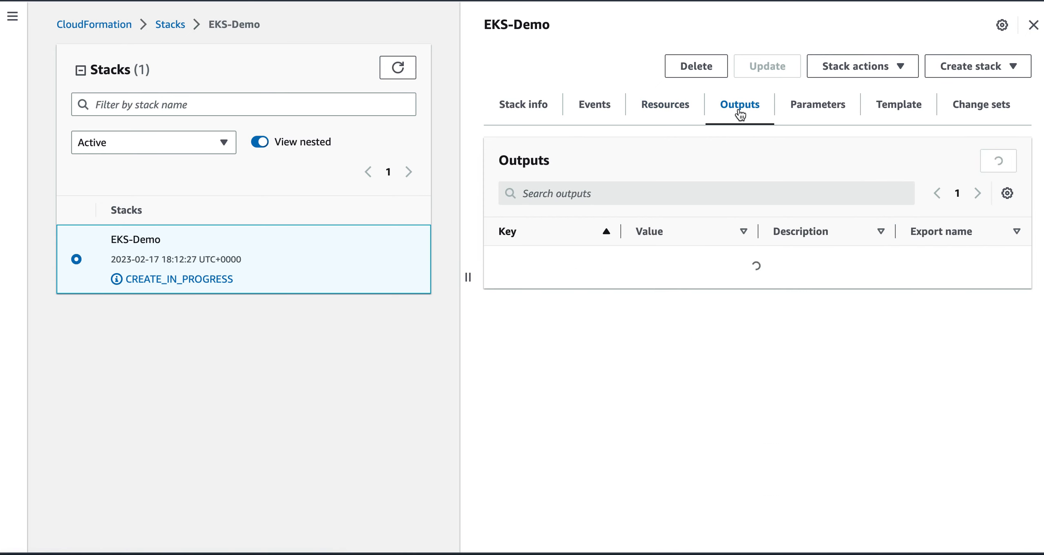
pyautogui.click(813, 113)
pyautogui.click(893, 114)
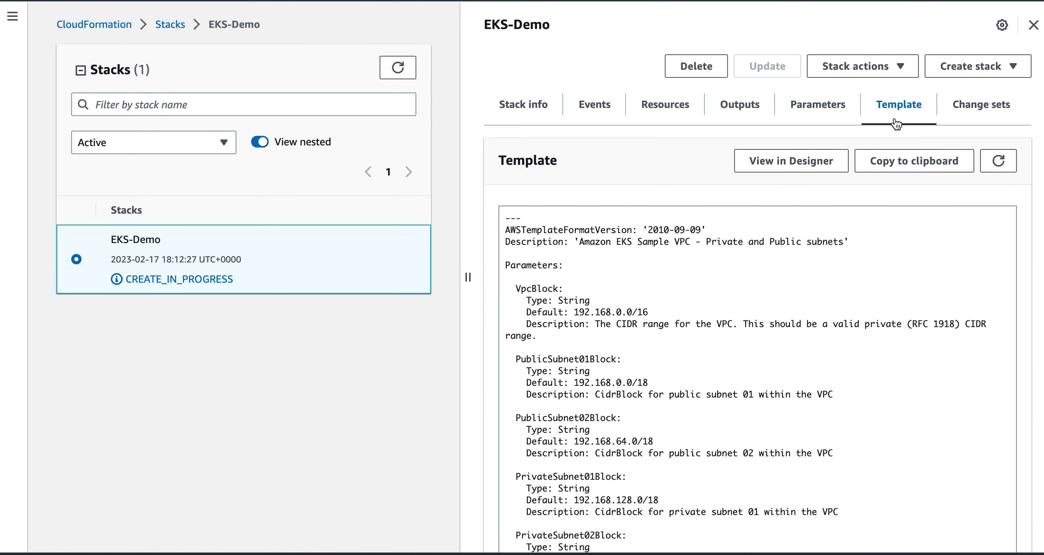
pyautogui.scroll(-1, 922, 405)
pyautogui.scroll(-10, 922, 405)
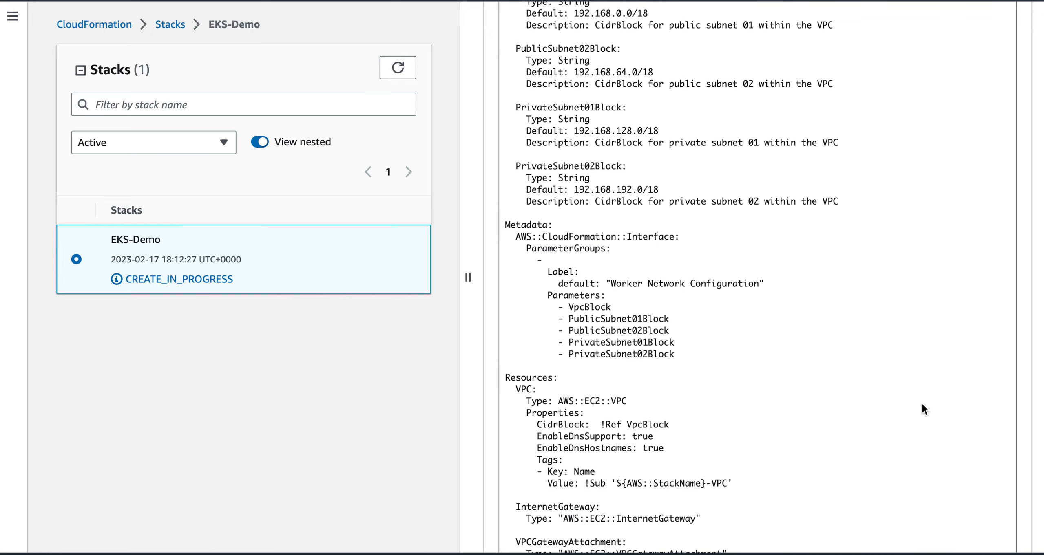
pyautogui.scroll(8, 921, 405)
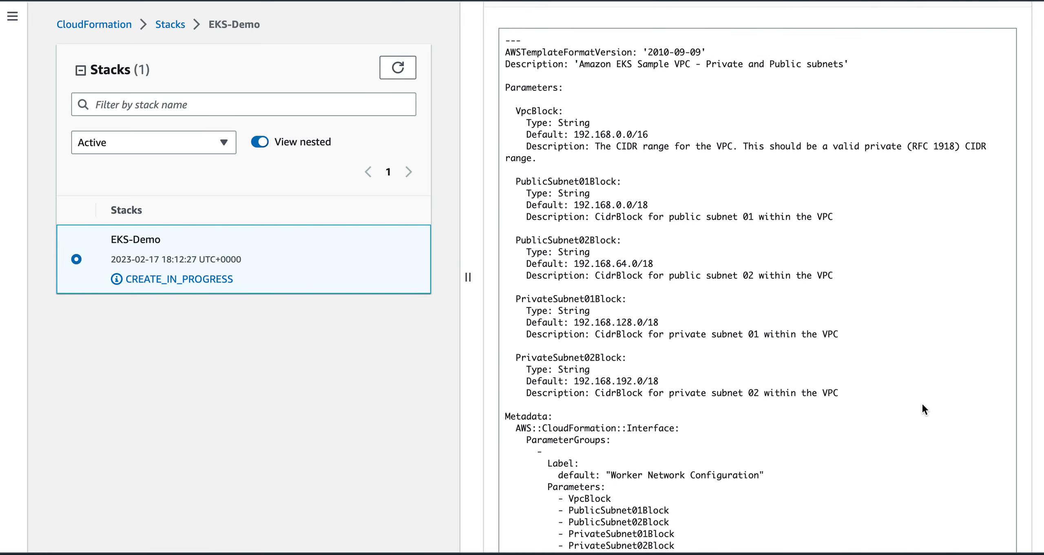
pyautogui.scroll(-12, 948, 408)
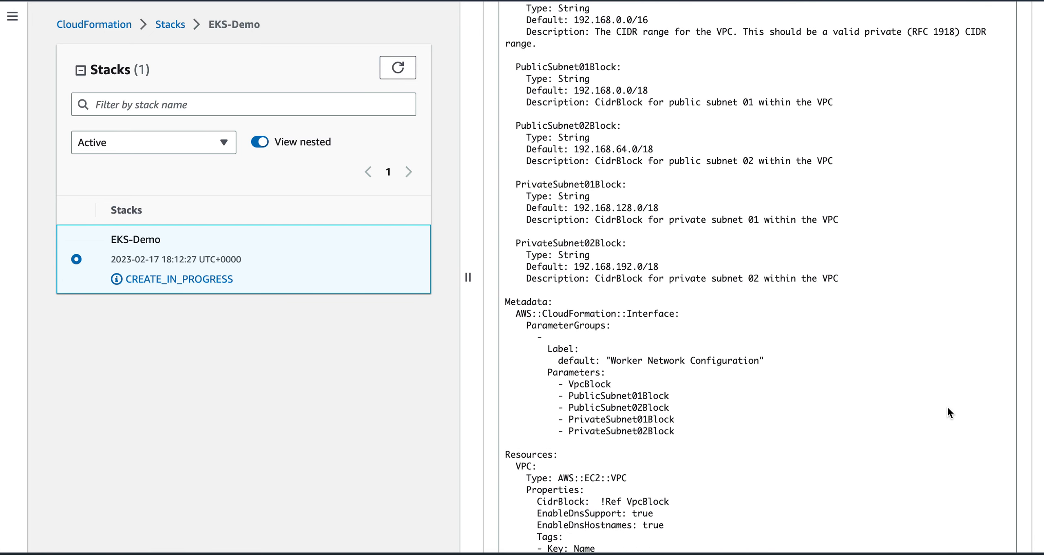
pyautogui.scroll(-8, 947, 409)
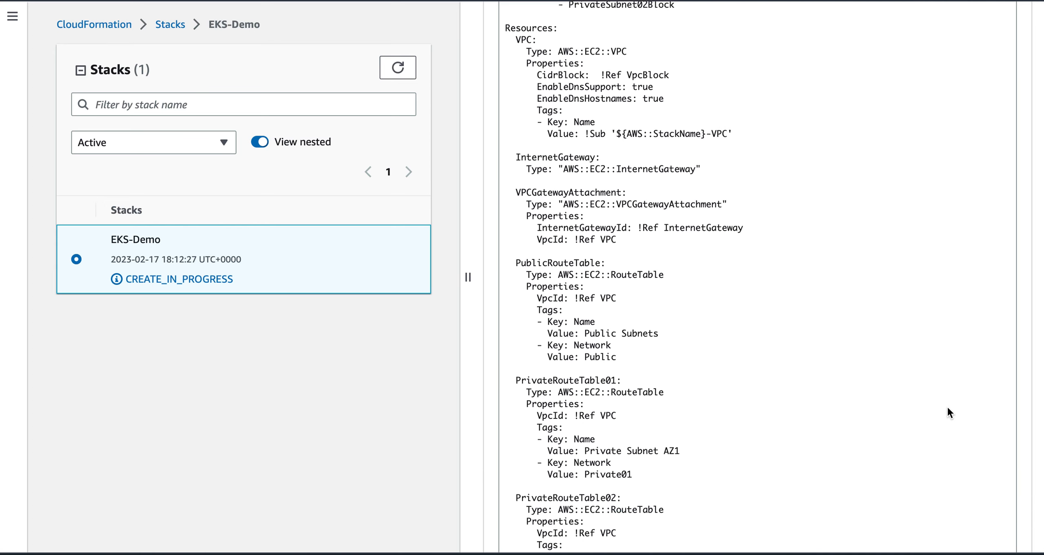
pyautogui.scroll(6, 947, 408)
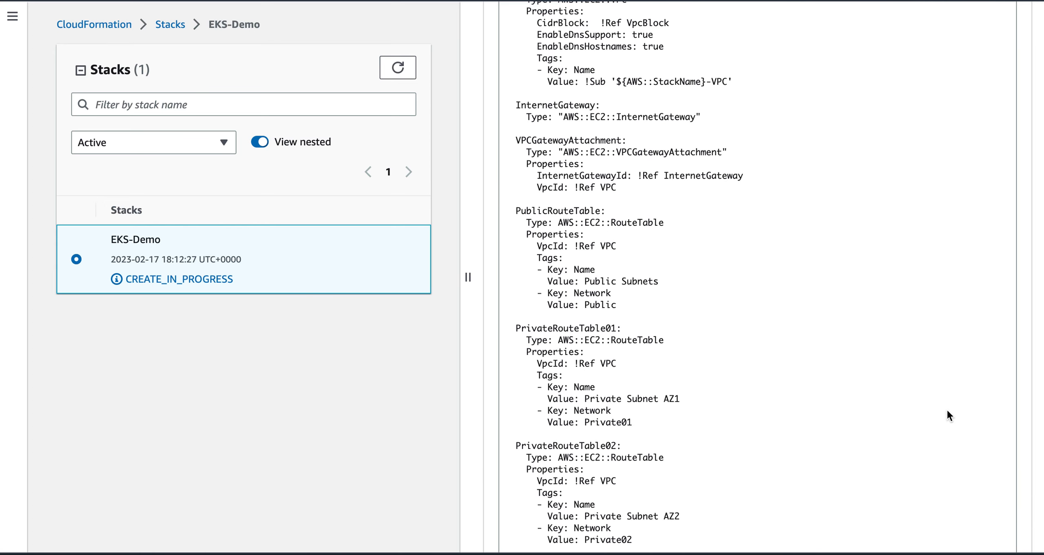
pyautogui.scroll(18, 947, 411)
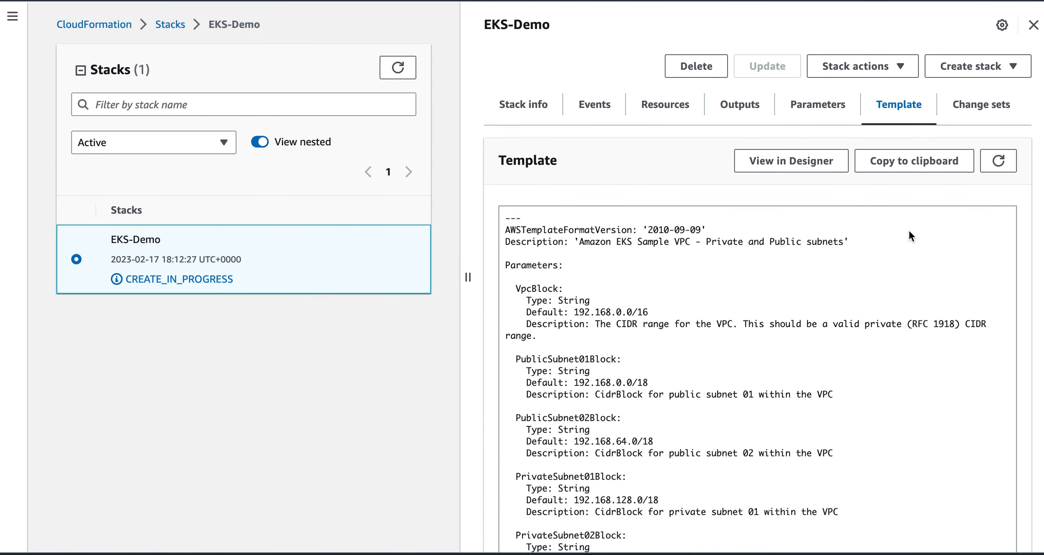
# - Look at the stack's change sets and overview, and refresh its events to check the latest entries
pyautogui.click(957, 107)
pyautogui.click(518, 107)
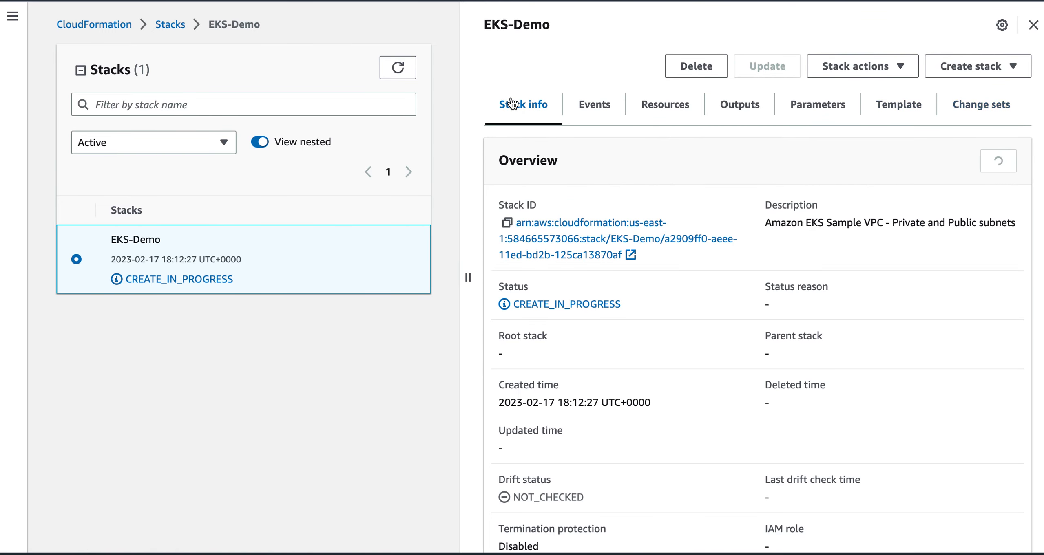
pyautogui.click(594, 105)
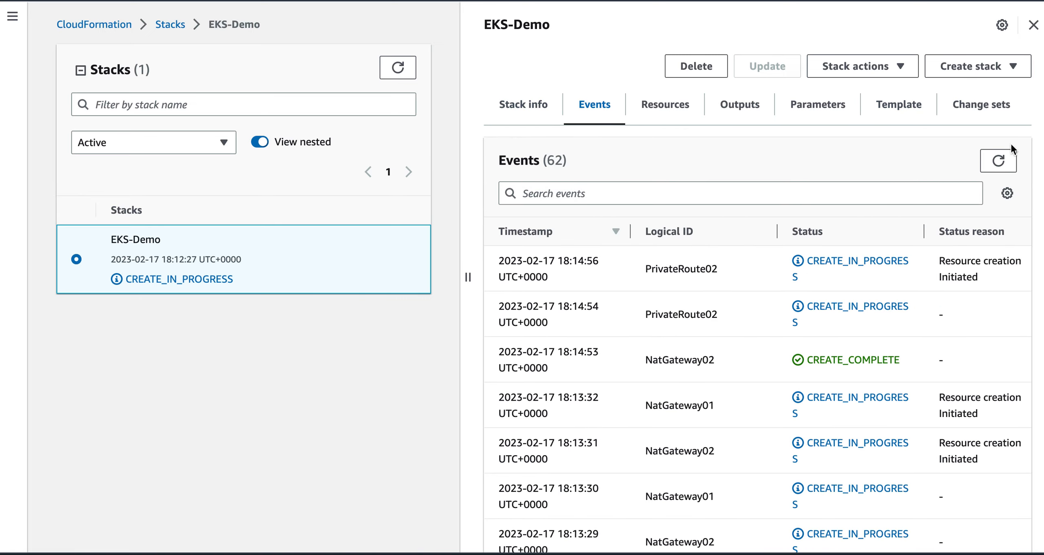
pyautogui.click(1002, 157)
pyautogui.scroll(-2, 775, 416)
pyautogui.scroll(2, 754, 416)
# - Go back to the stacks list, select EKS-Demo and refresh its overall status
pyautogui.click(173, 25)
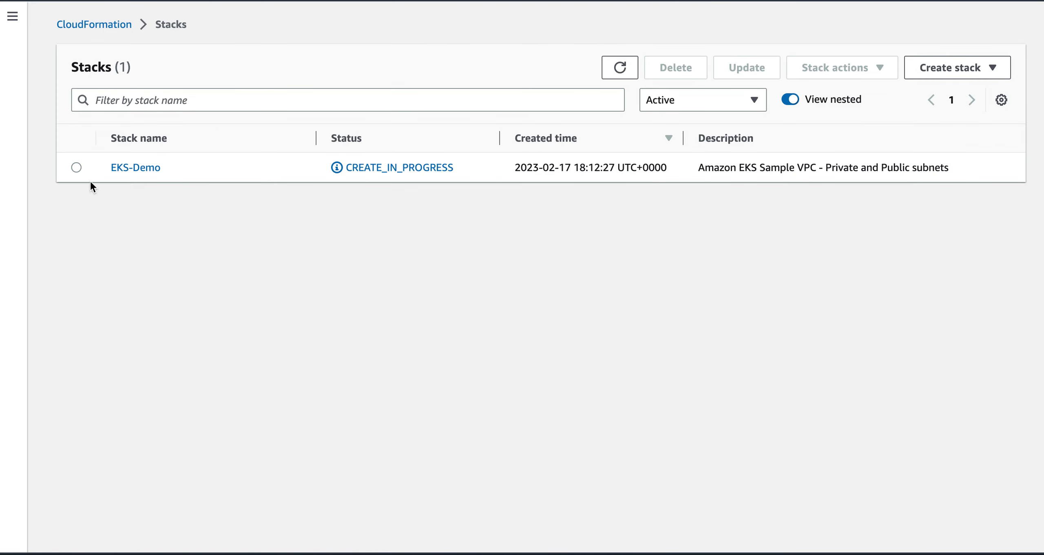
pyautogui.click(76, 167)
pyautogui.click(619, 71)
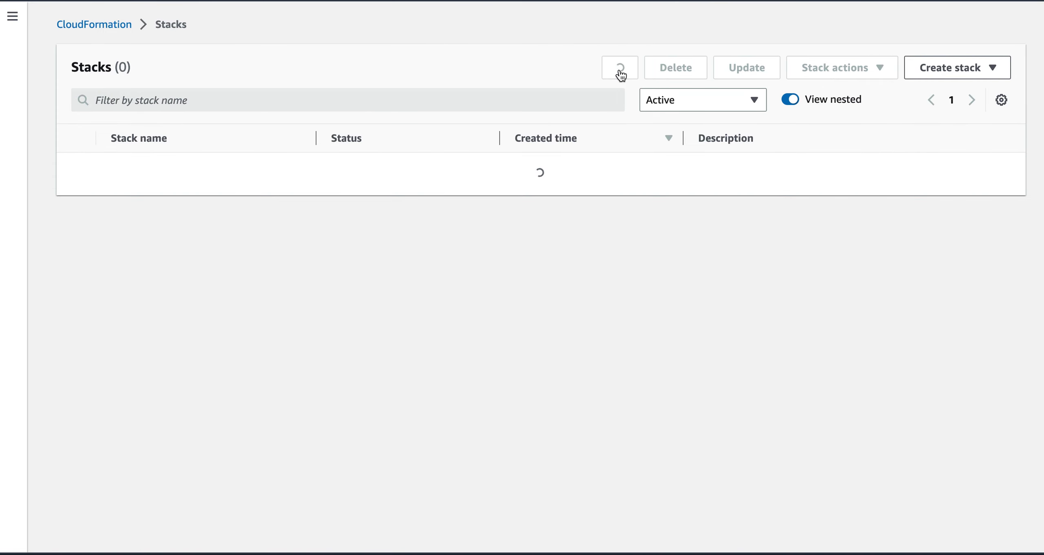
pyautogui.click(620, 70)
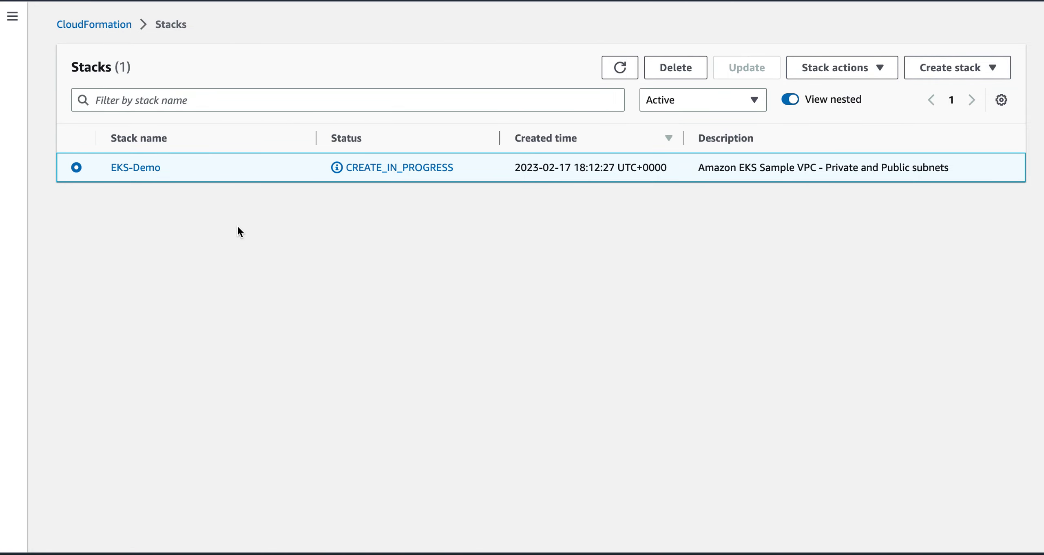
# - Open the EKS-Demo stack's overview and refresh it repeatedly to check the stack status
pyautogui.click(144, 171)
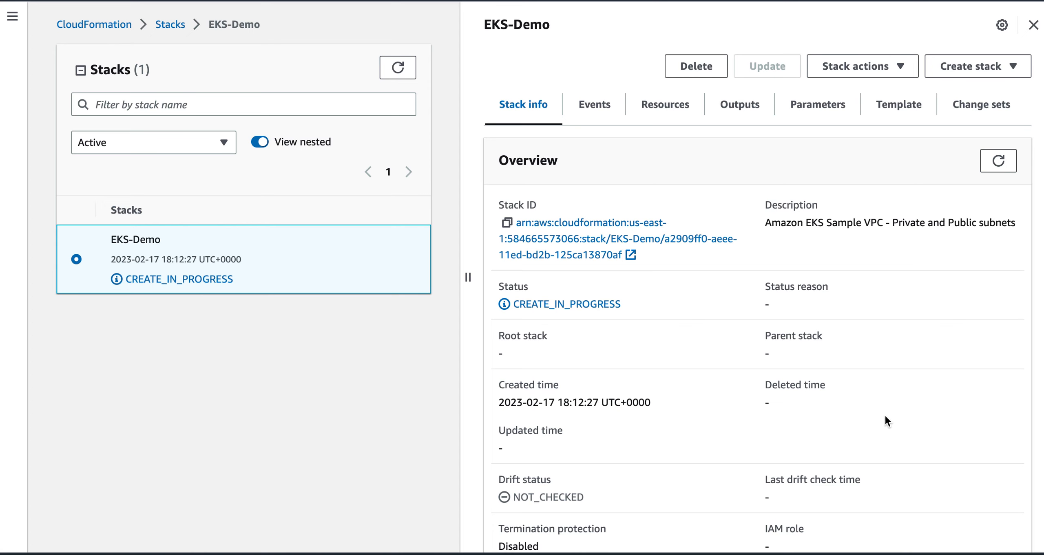
pyautogui.click(998, 162)
pyautogui.click(998, 163)
pyautogui.click(998, 162)
pyautogui.click(998, 162)
pyautogui.click(998, 162)
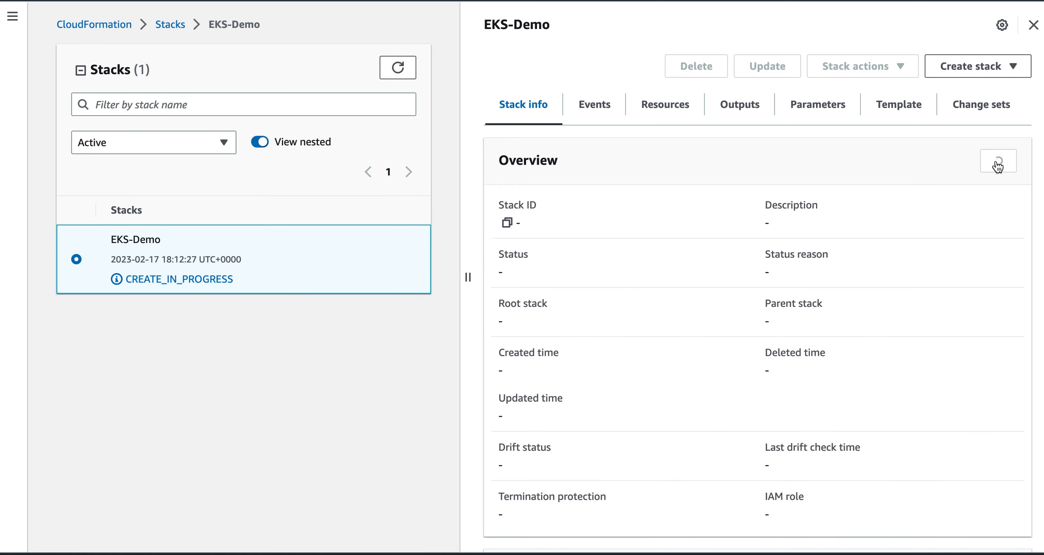
# - Refresh the EKS-Demo events, examine them from newest to oldest, refresh them again and return to the stacks list
pyautogui.click(594, 105)
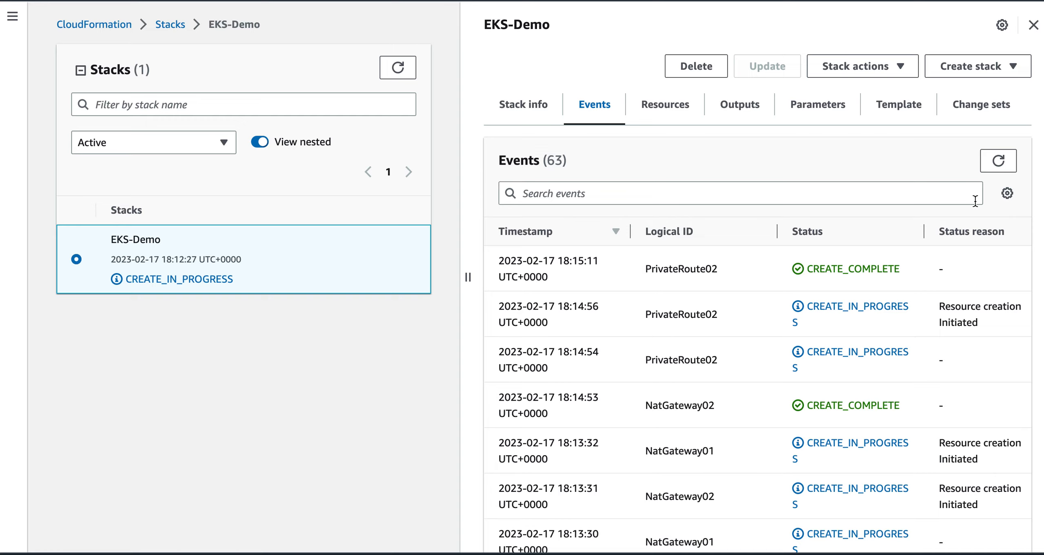
pyautogui.click(998, 161)
pyautogui.scroll(-15, 971, 433)
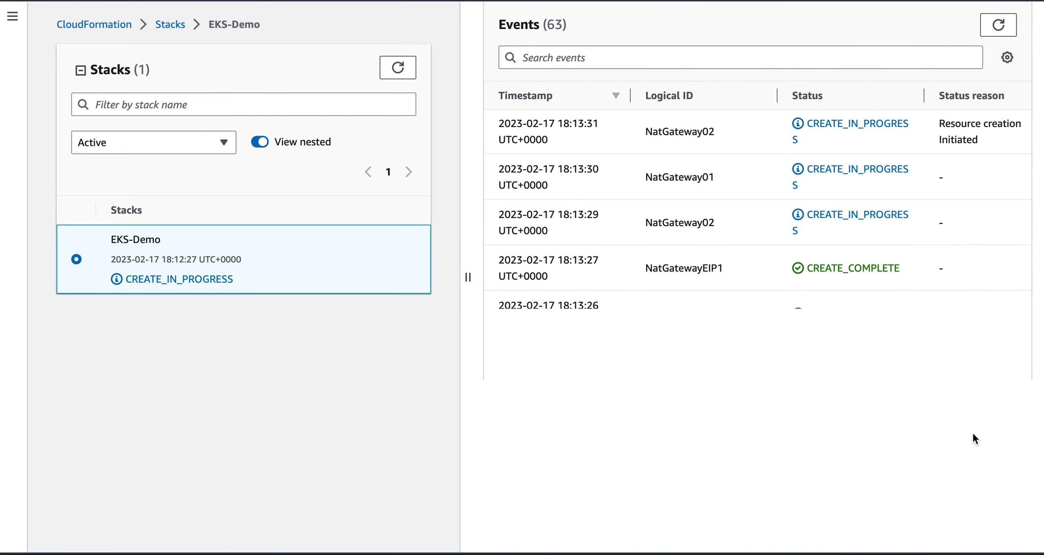
pyautogui.scroll(-15, 973, 436)
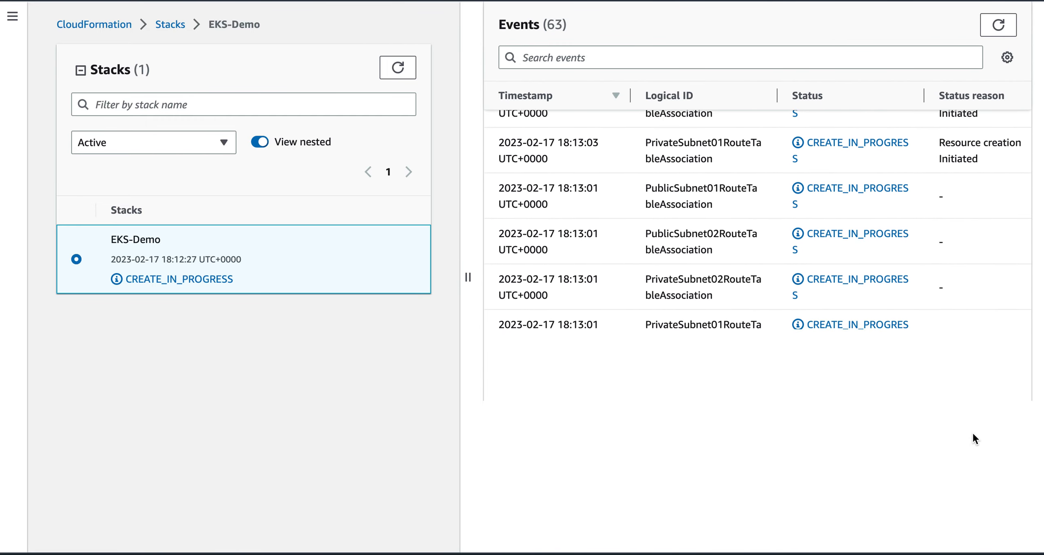
pyautogui.scroll(-10, 972, 435)
pyautogui.scroll(-5, 972, 437)
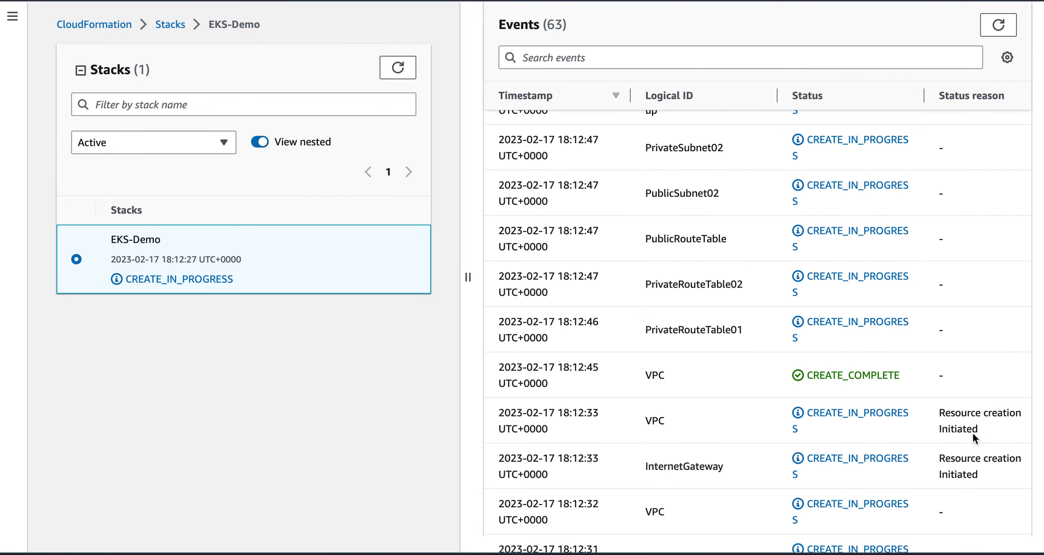
pyautogui.scroll(20, 971, 434)
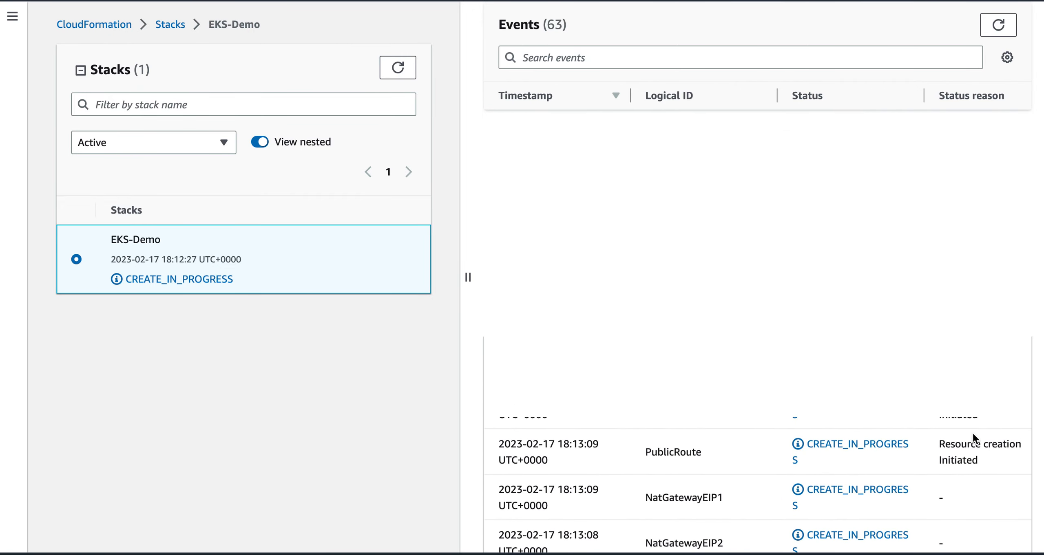
pyautogui.click(994, 174)
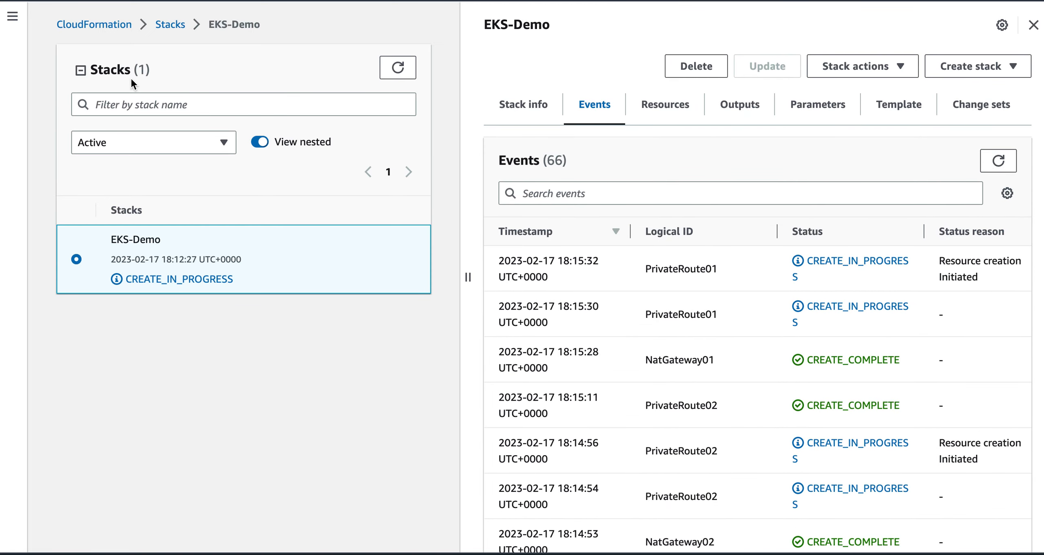
pyautogui.click(163, 29)
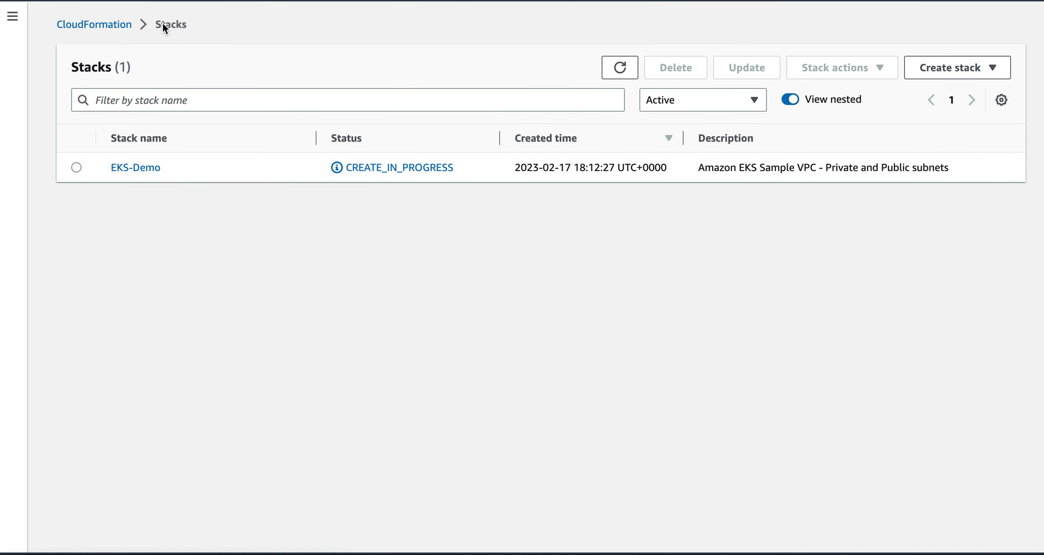
# - Select the EKS-Demo stack, refresh its status repeatedly, check its overview, and return to the refreshed stacks list
pyautogui.click(73, 169)
pyautogui.click(616, 69)
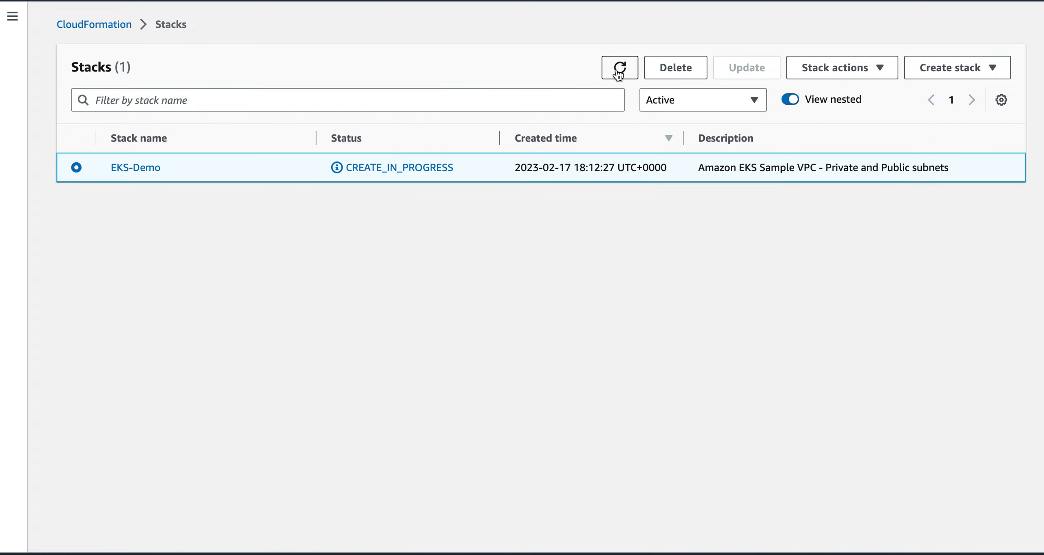
pyautogui.click(618, 73)
pyautogui.click(619, 73)
pyautogui.click(619, 72)
pyautogui.click(127, 169)
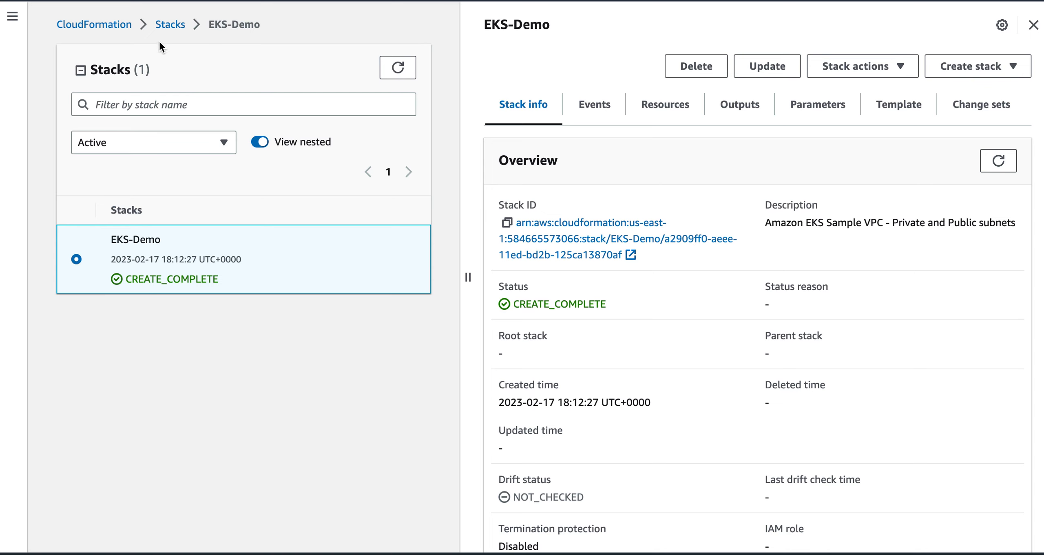
pyautogui.click(169, 25)
pyautogui.click(617, 67)
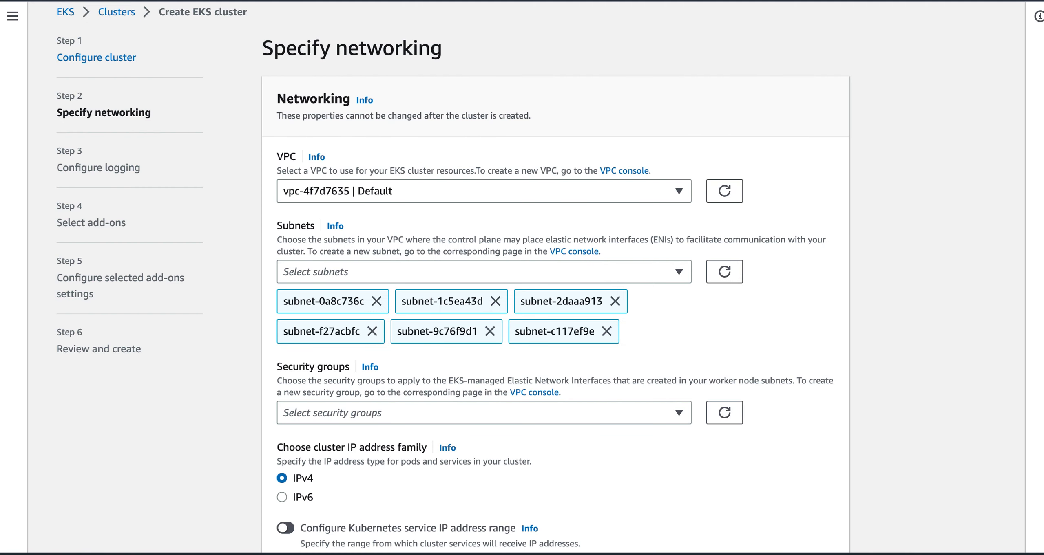
# - Return to the EKS cluster's networking setup, refresh the subnet choices and select EKS-Demo-VPC as the cluster VPC
pyautogui.click(724, 271)
pyautogui.click(677, 190)
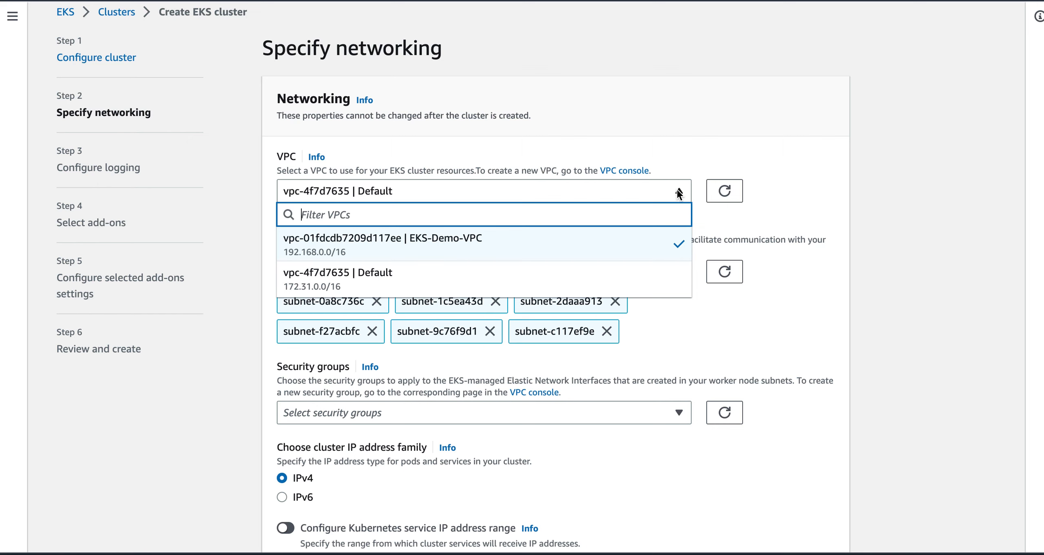
pyautogui.click(547, 254)
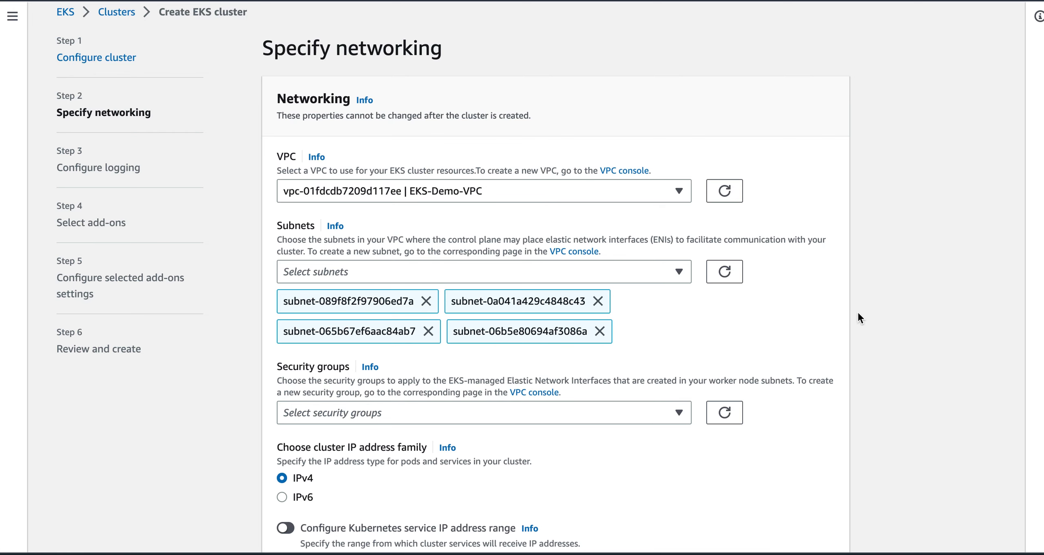
# - Assign the EKS-Demo-ControlPlaneSecurityGroup security group to the cluster
pyautogui.scroll(-3, 870, 335)
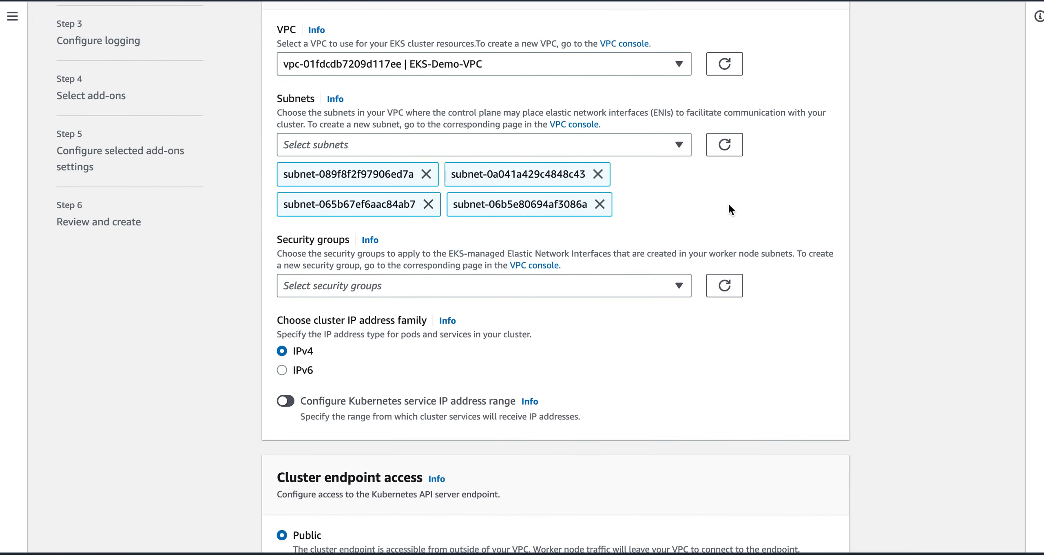
pyautogui.scroll(-1, 866, 248)
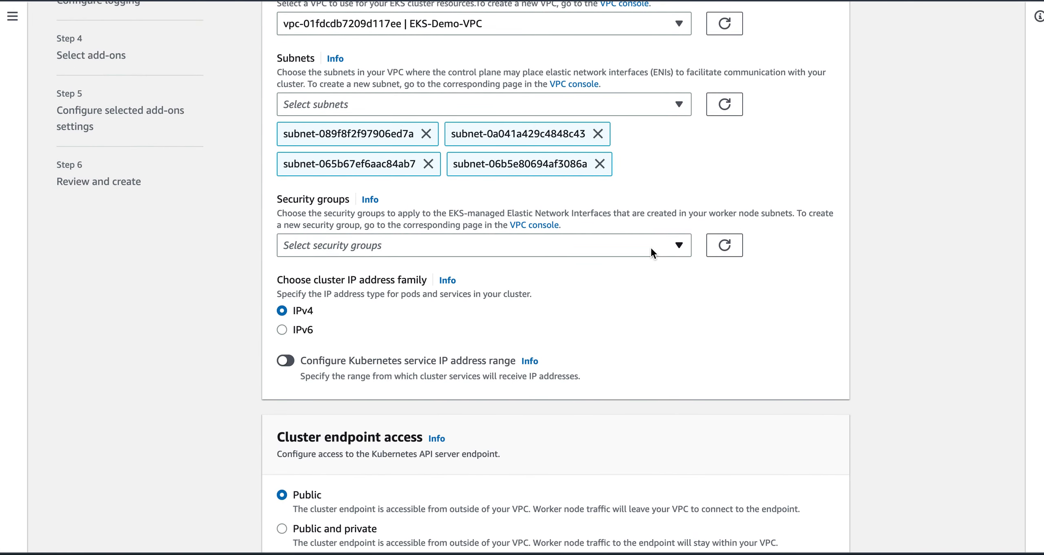
pyautogui.click(651, 247)
pyautogui.click(579, 297)
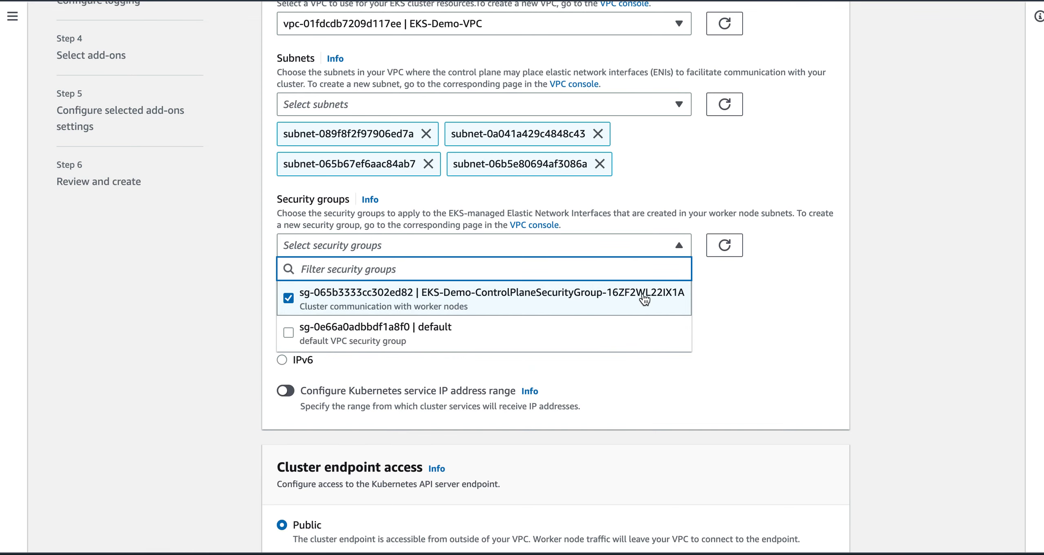
pyautogui.click(871, 324)
# - Set the cluster endpoint access to Public and private, and continue to the logging configuration
pyautogui.scroll(-3, 873, 355)
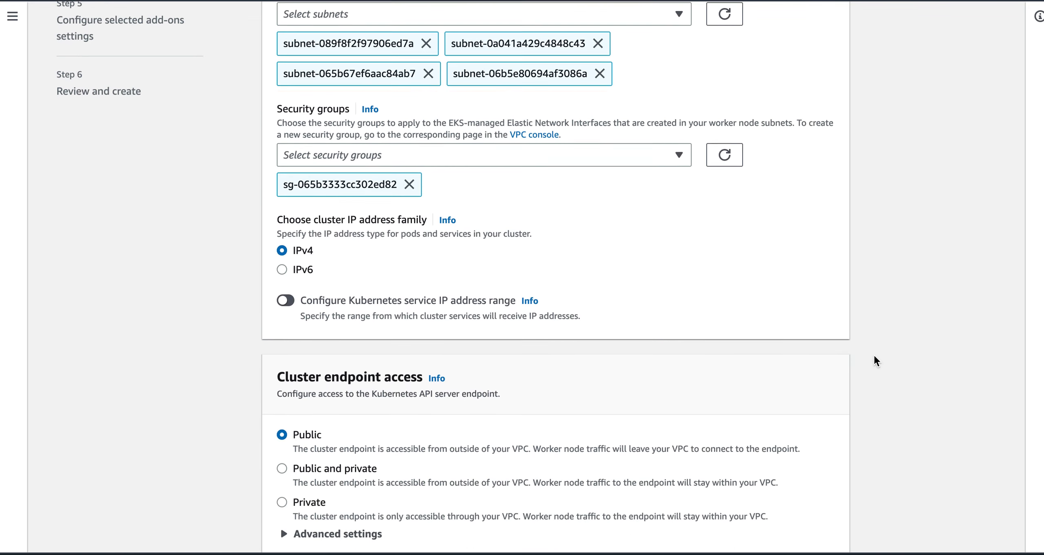
pyautogui.scroll(-1, 873, 353)
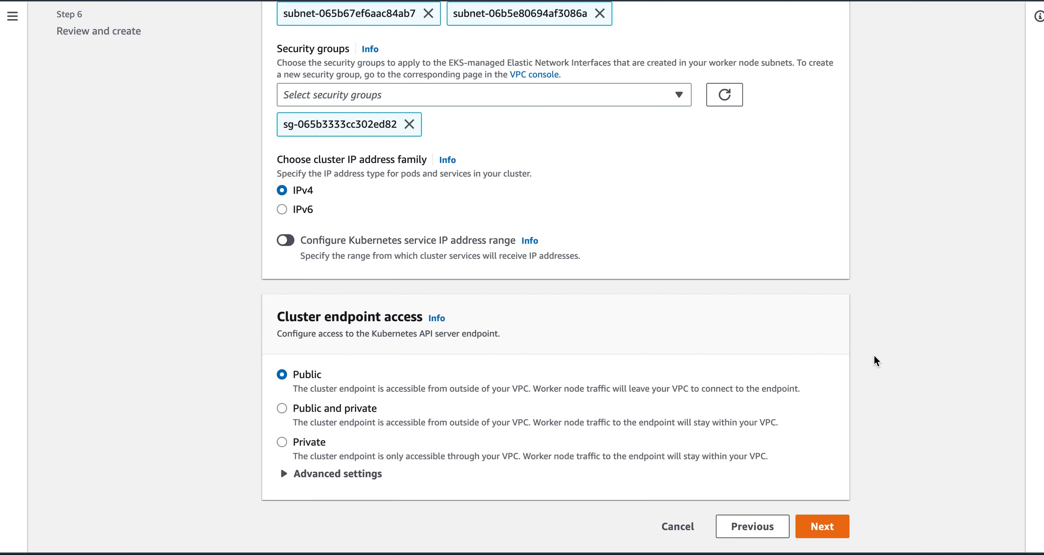
pyautogui.click(286, 411)
pyautogui.scroll(3, 861, 383)
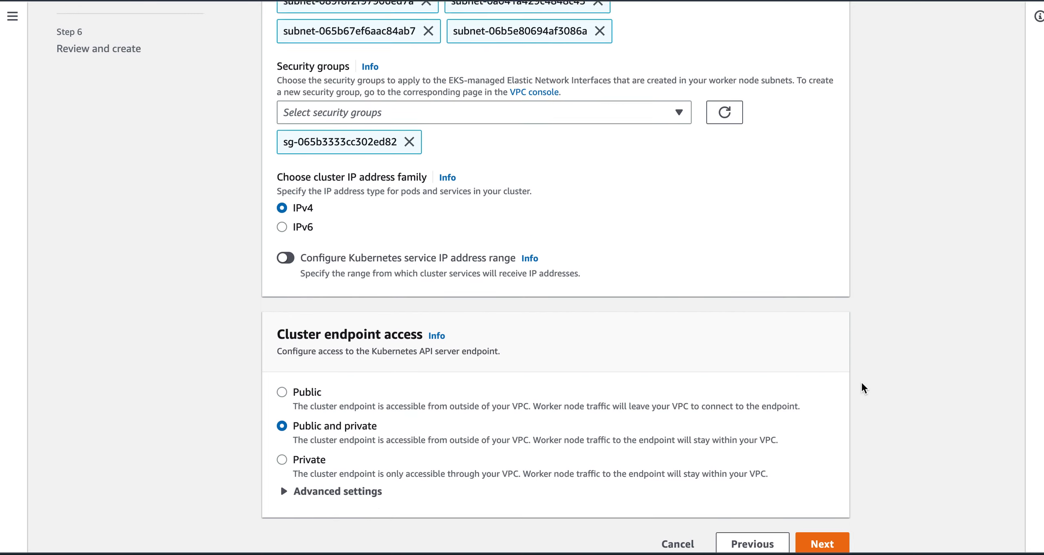
pyautogui.scroll(-3, 861, 382)
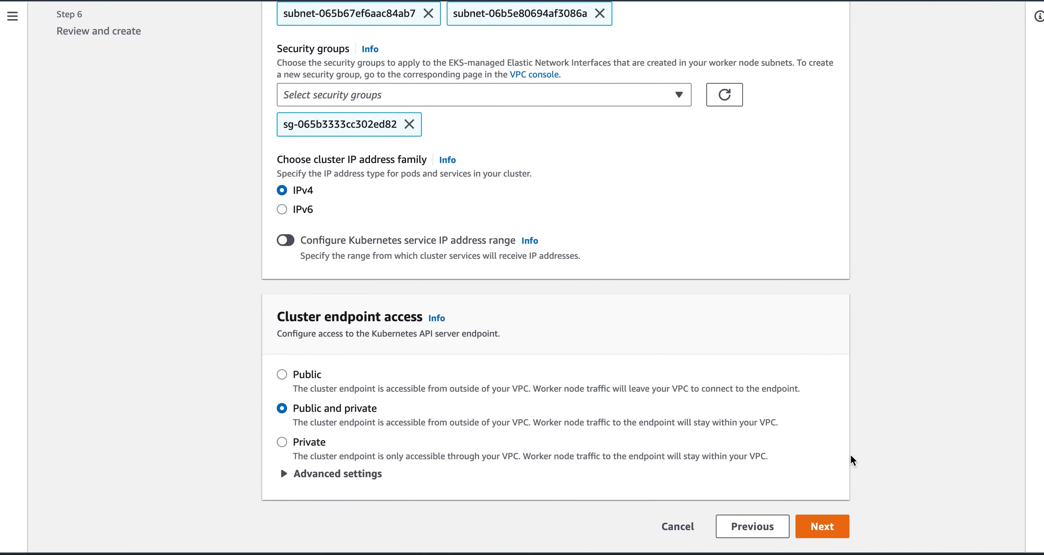
pyautogui.click(827, 528)
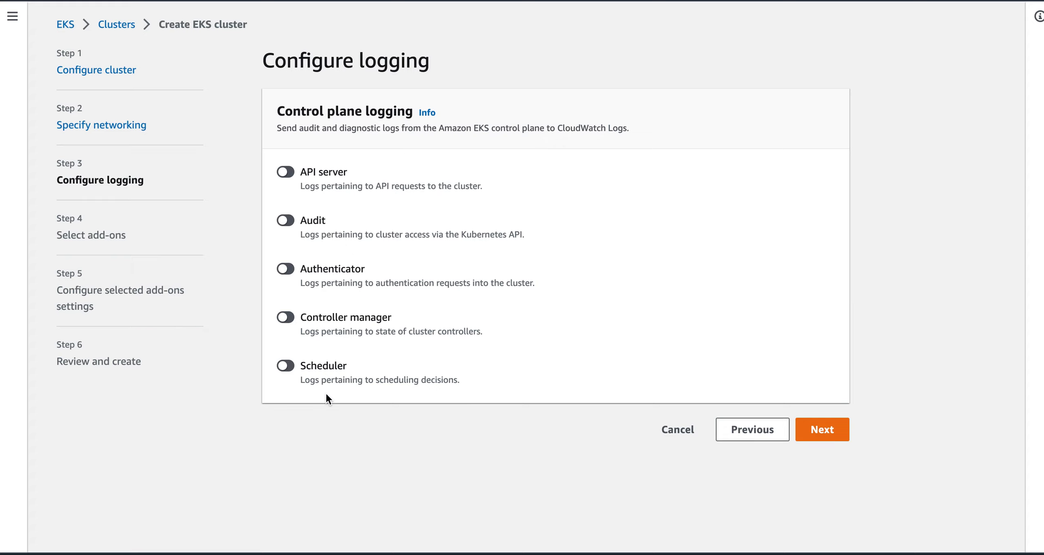
# - Leave control plane logging off, keep the default add-ons and their versions, and proceed to the cluster review
pyautogui.click(825, 433)
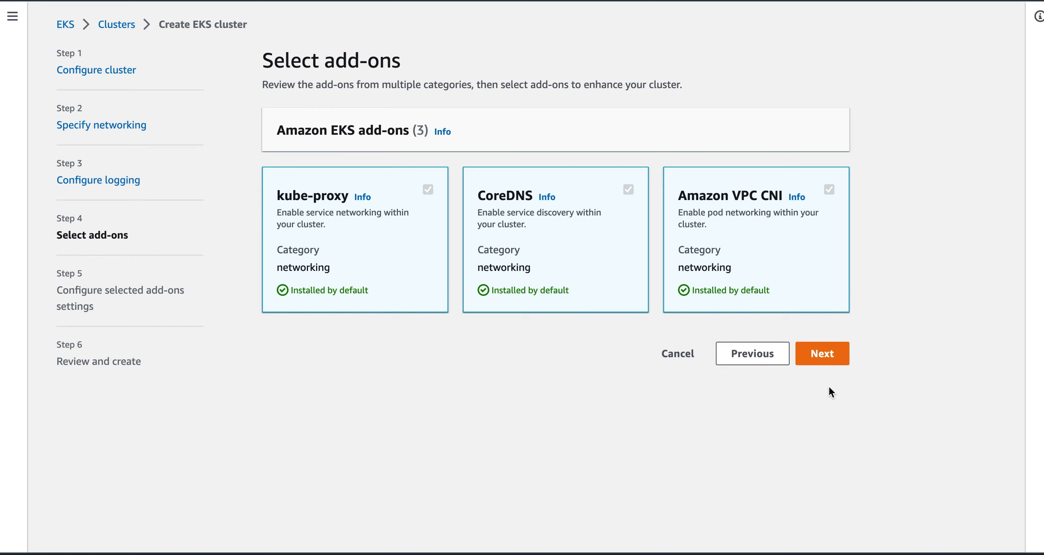
pyautogui.click(832, 362)
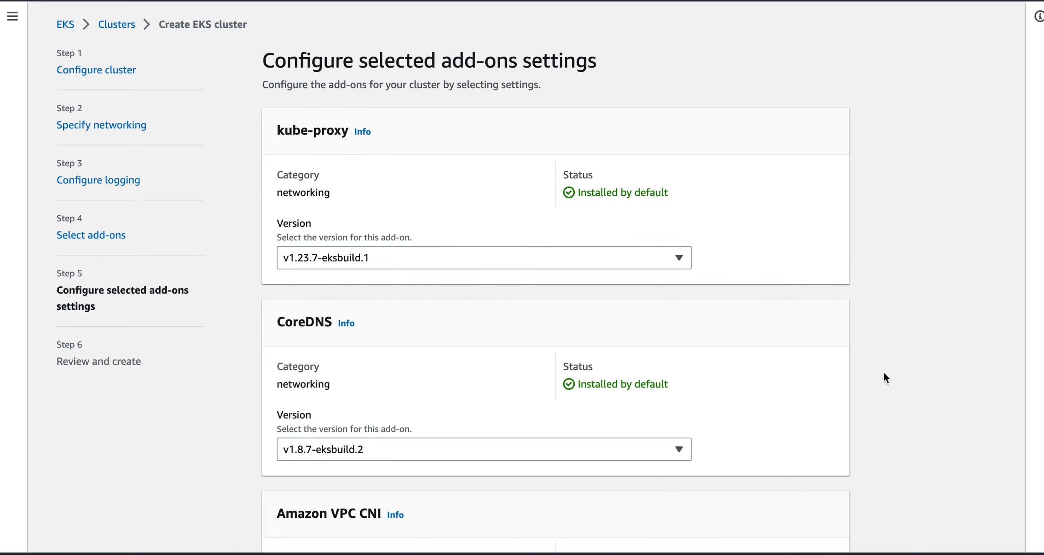
pyautogui.scroll(-1, 882, 373)
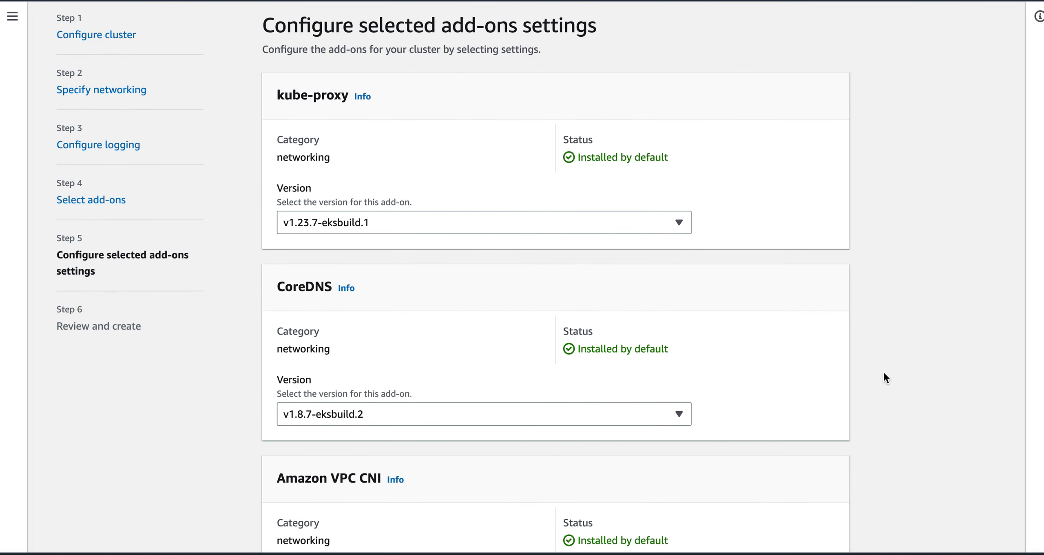
pyautogui.click(649, 220)
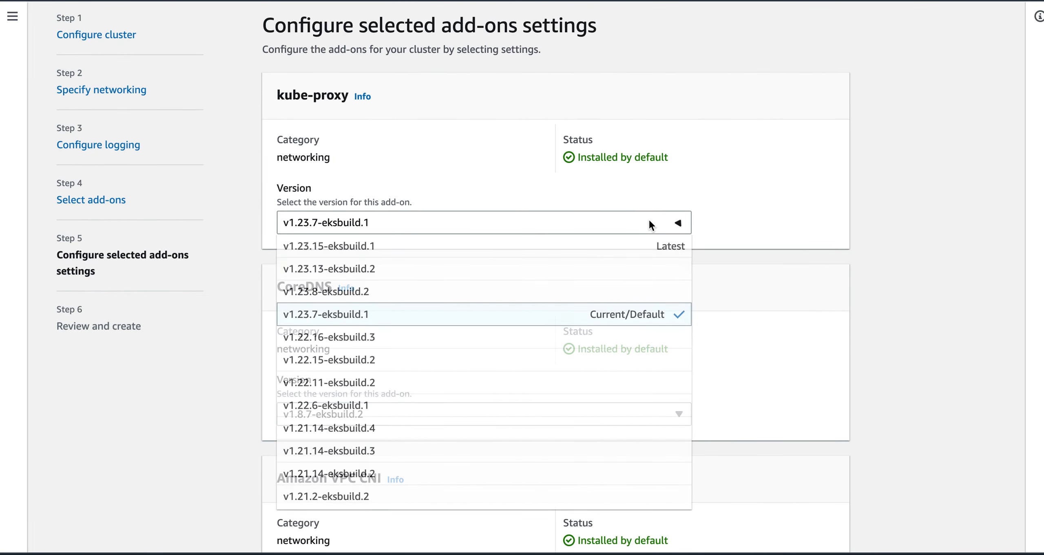
pyautogui.click(881, 274)
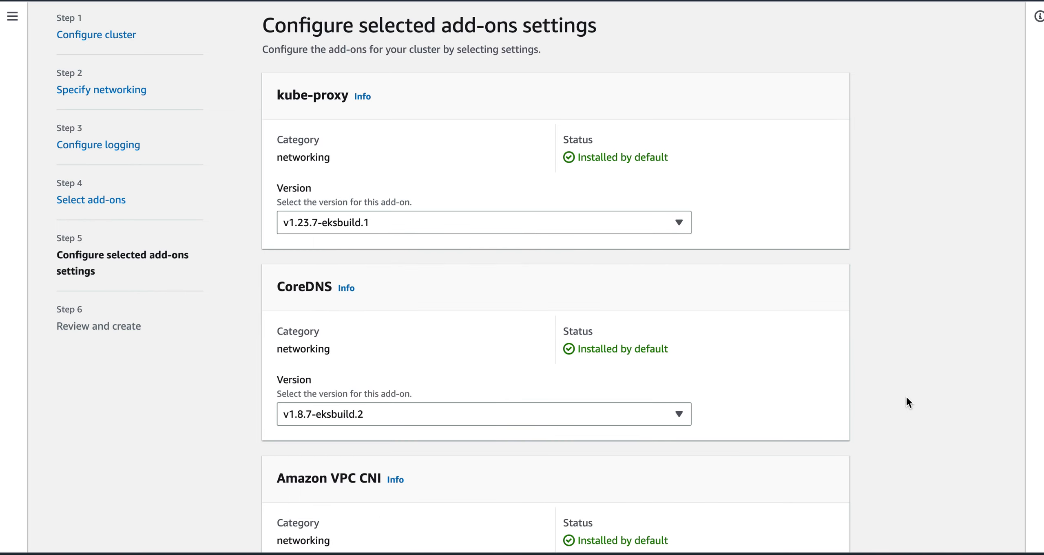
pyautogui.scroll(-4, 905, 395)
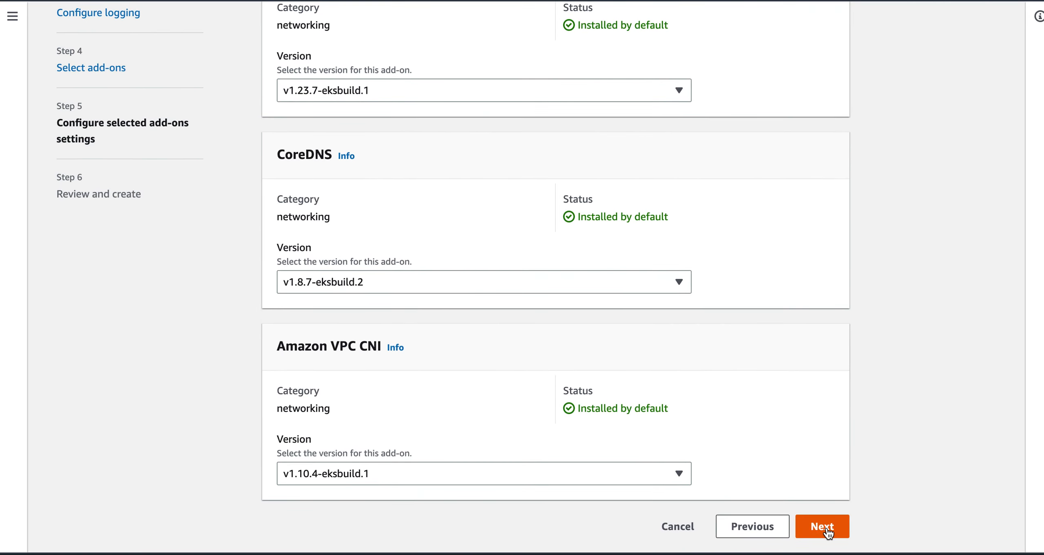
pyautogui.click(828, 532)
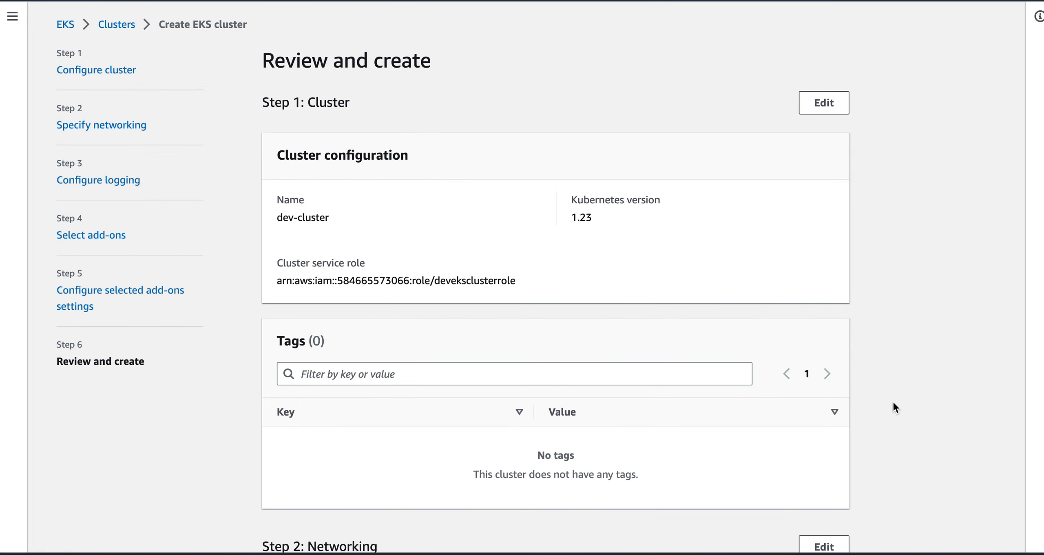
# - Review the cluster, networking, logging and add-on settings, and create dev-cluster
pyautogui.scroll(-6, 893, 403)
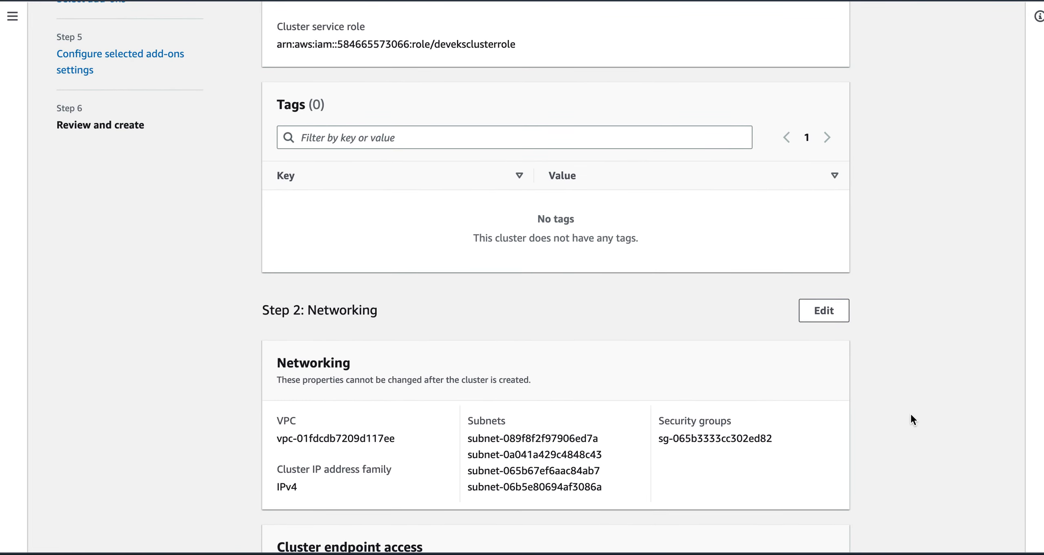
pyautogui.scroll(6, 910, 414)
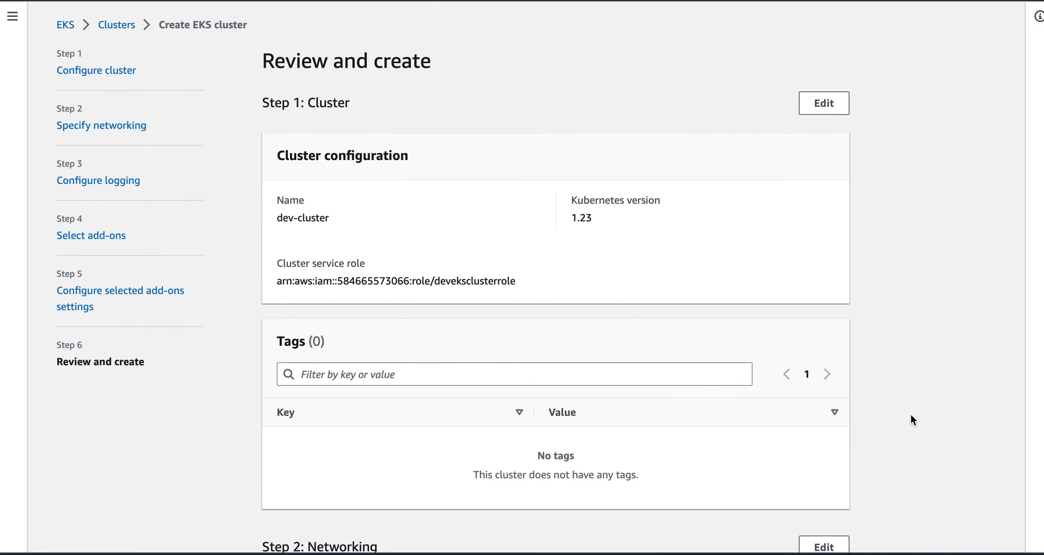
pyautogui.scroll(-1, 915, 416)
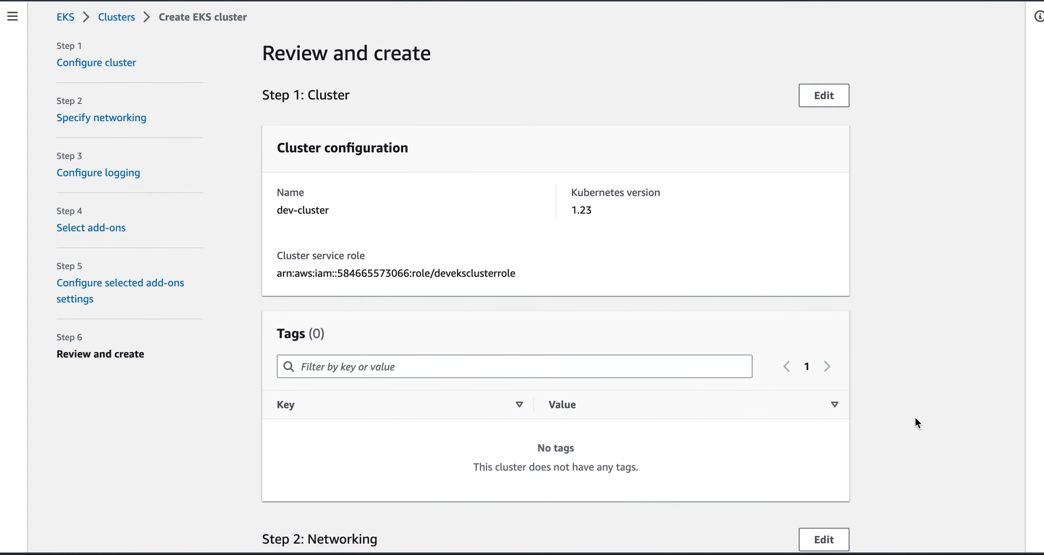
pyautogui.scroll(-8, 914, 418)
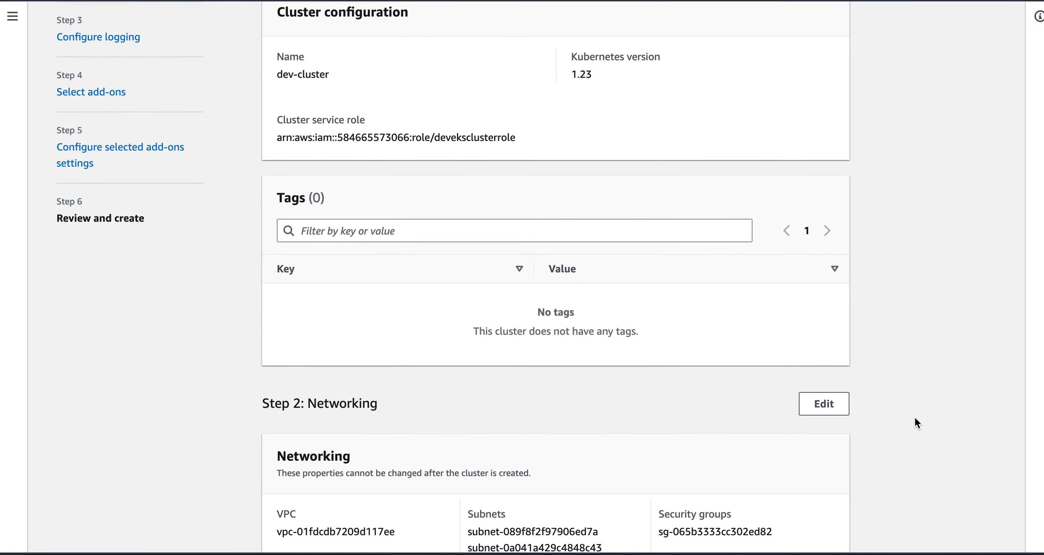
pyautogui.scroll(-6, 914, 419)
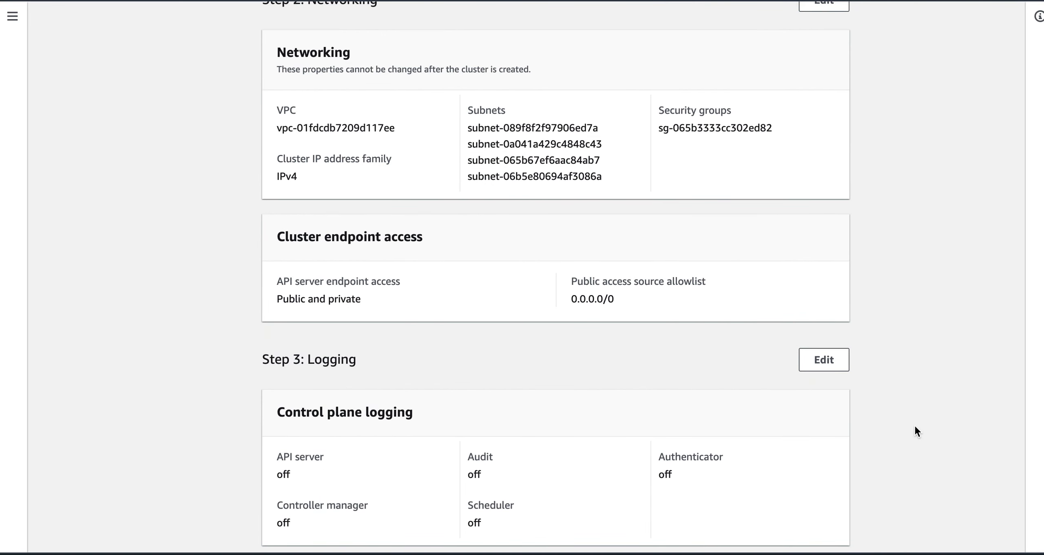
pyautogui.scroll(-6, 915, 427)
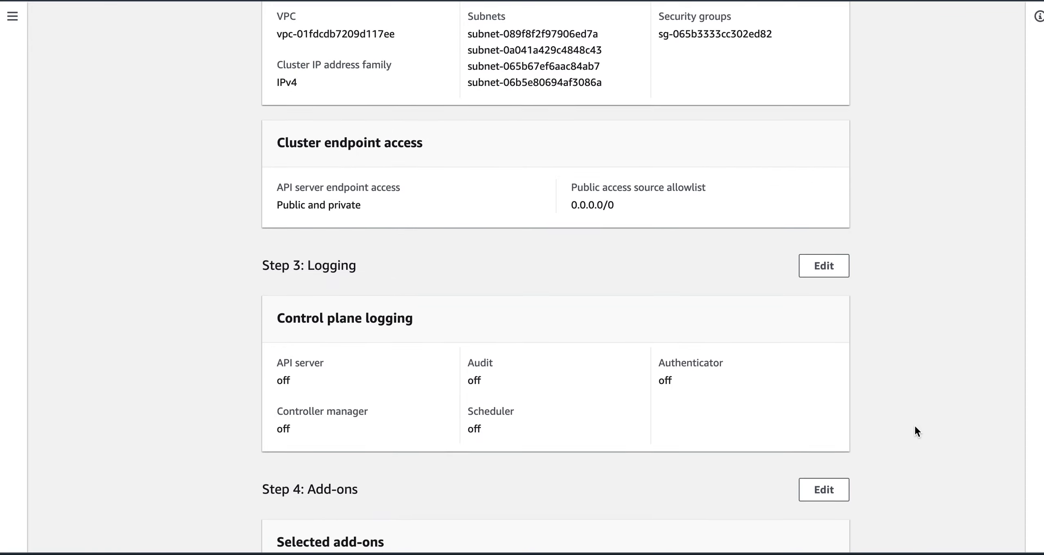
pyautogui.scroll(-7, 915, 428)
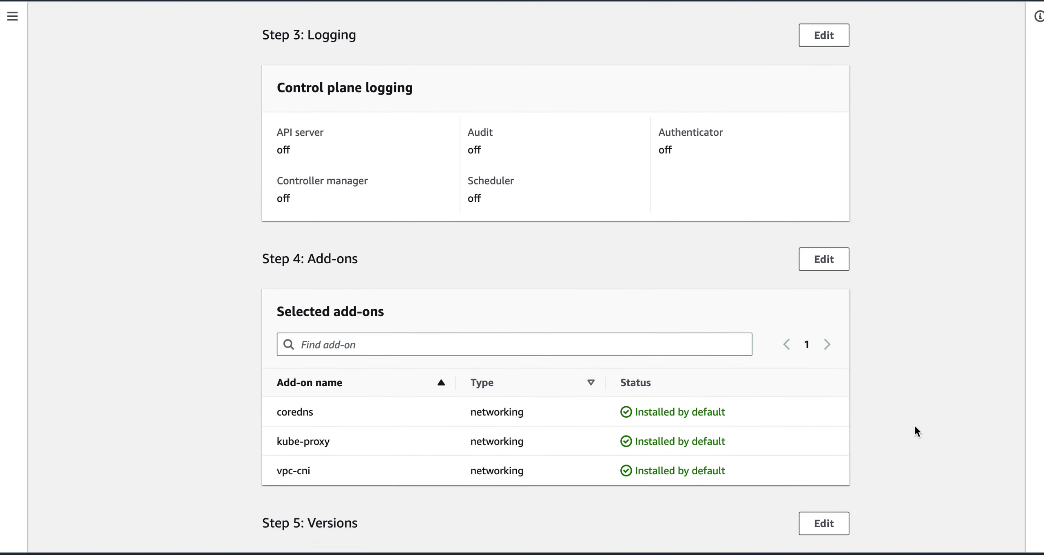
pyautogui.scroll(-1, 915, 427)
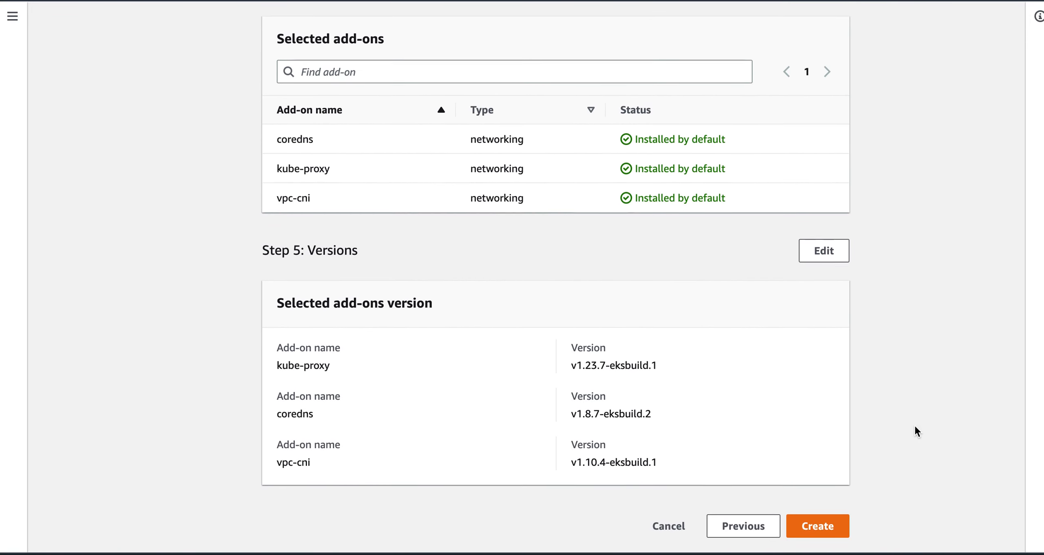
pyautogui.click(823, 532)
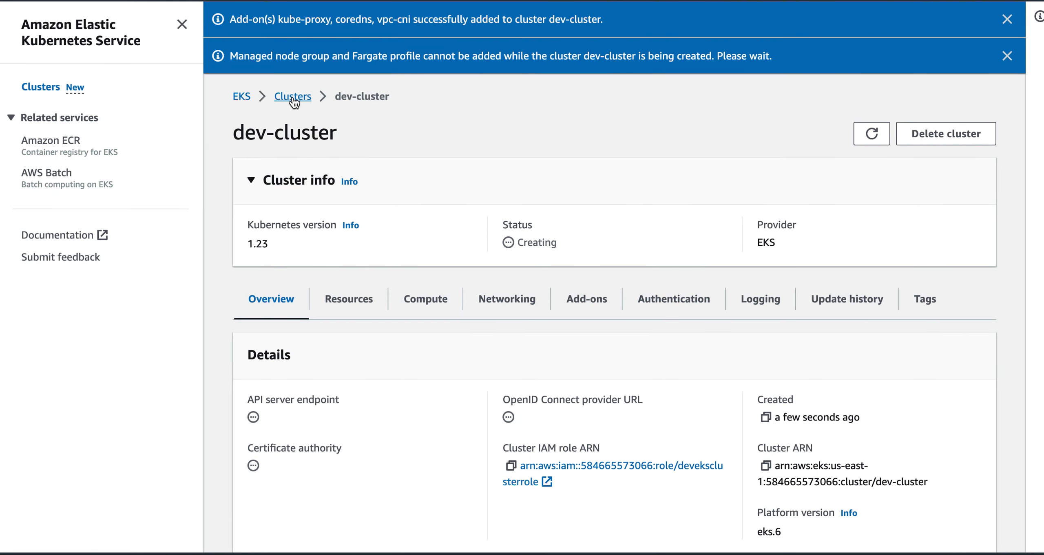
# - Go back to the clusters list, select dev-cluster and open its details
pyautogui.click(292, 97)
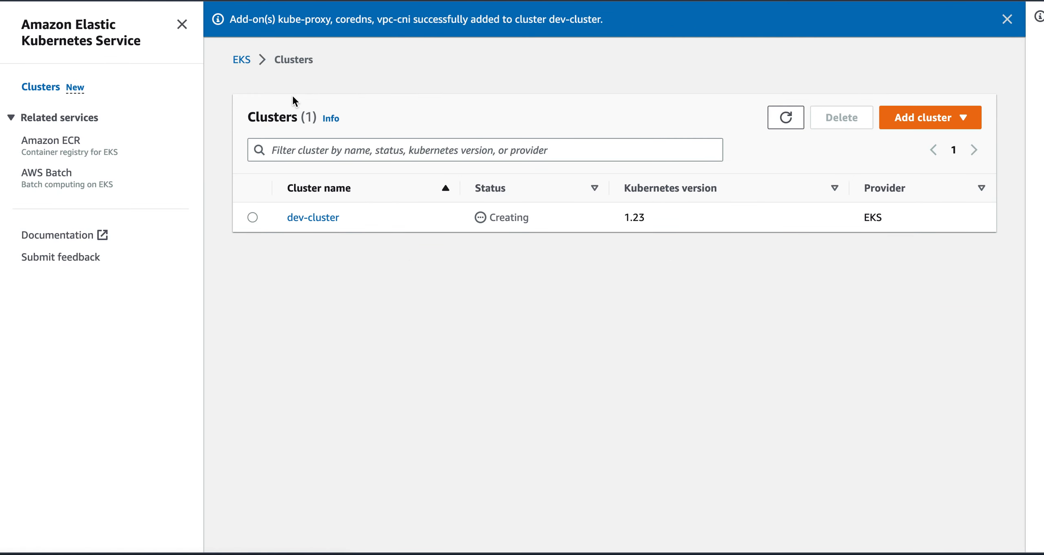
pyautogui.click(252, 220)
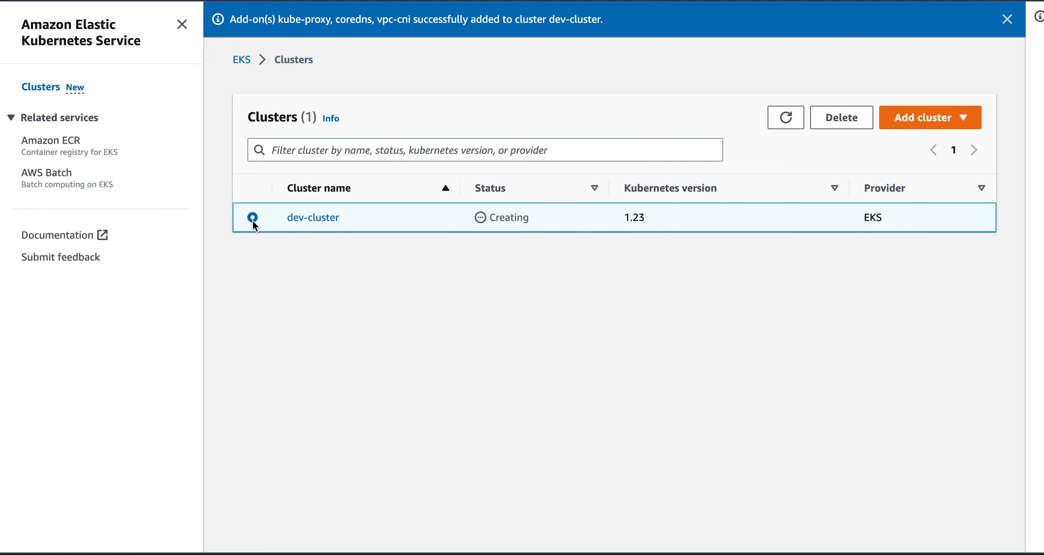
pyautogui.click(316, 219)
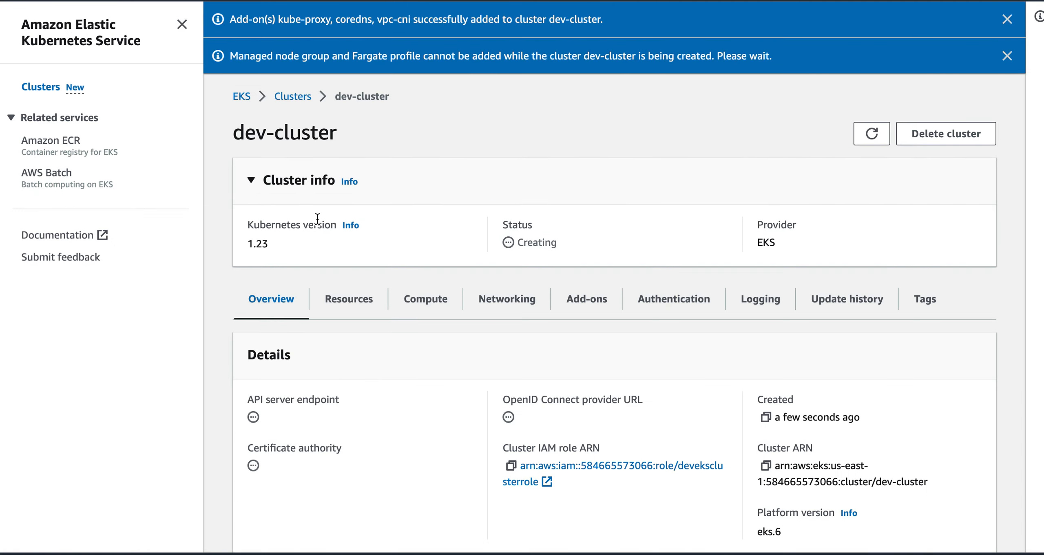
# - Look at dev-cluster's compute nodes and overview, refresh its status and dismiss the managed node group notice
pyautogui.click(424, 300)
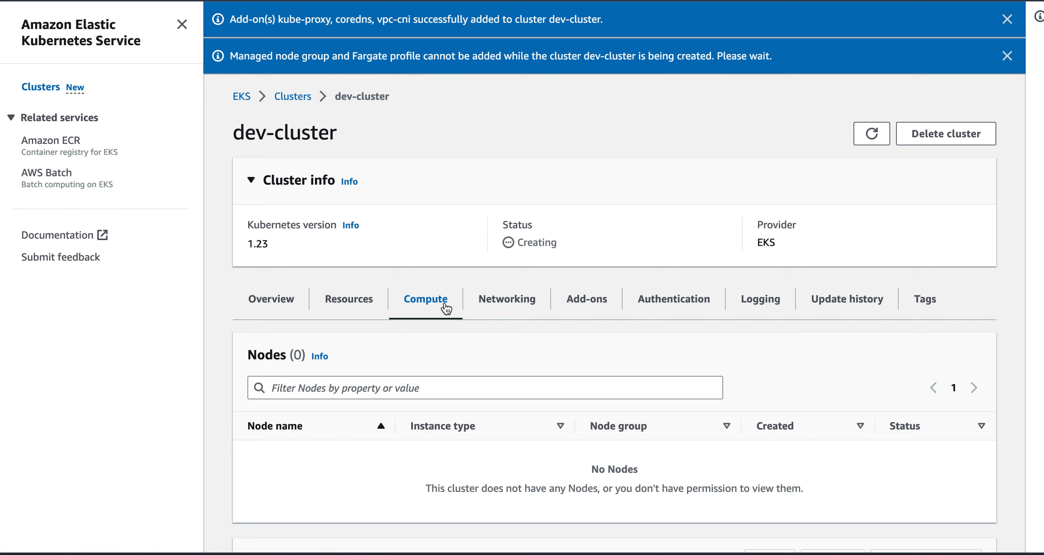
pyautogui.click(285, 304)
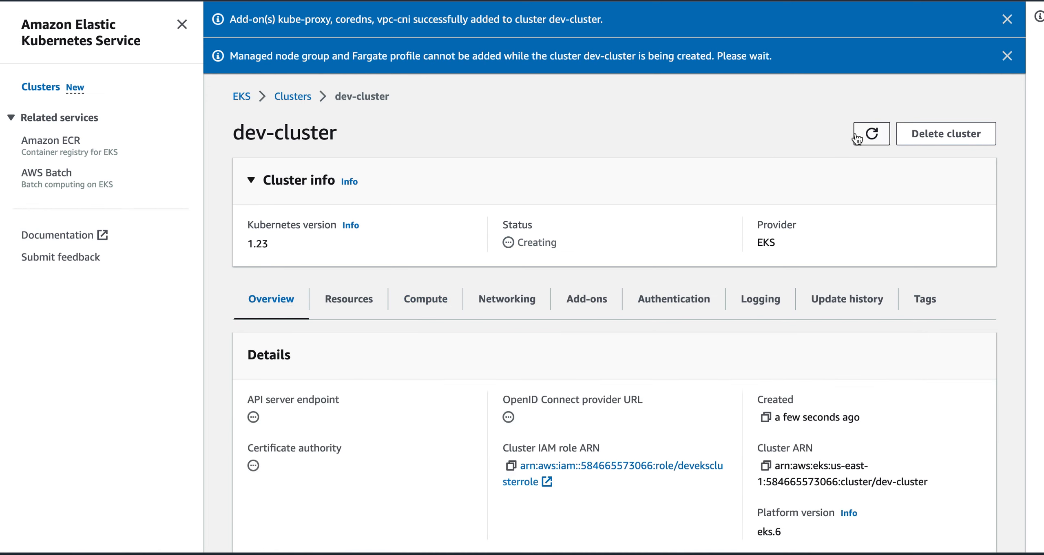
pyautogui.click(870, 134)
pyautogui.click(1006, 56)
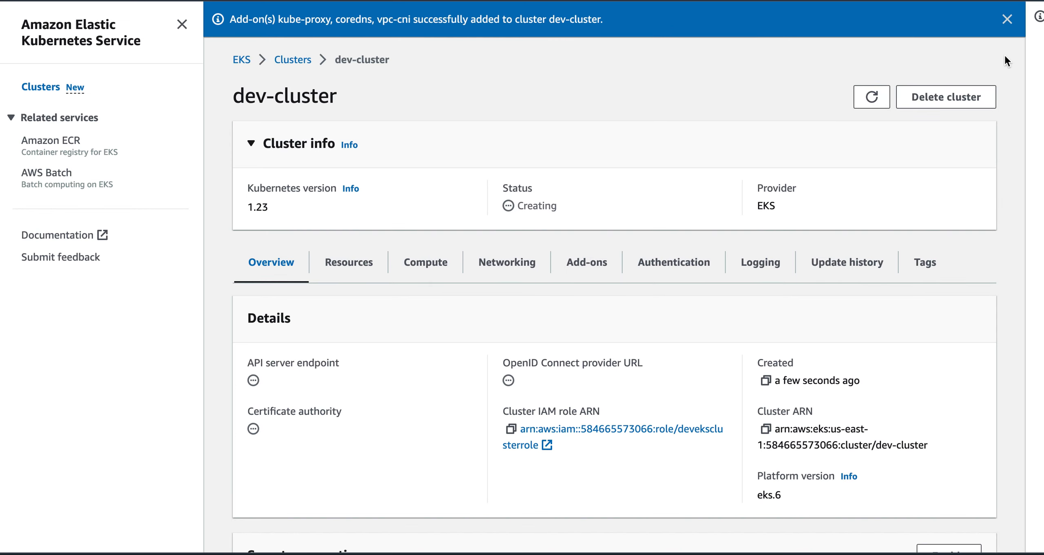
# - Dismiss the add-ons notice and look over dev-cluster's overview details and secrets encryption settings
pyautogui.click(1005, 20)
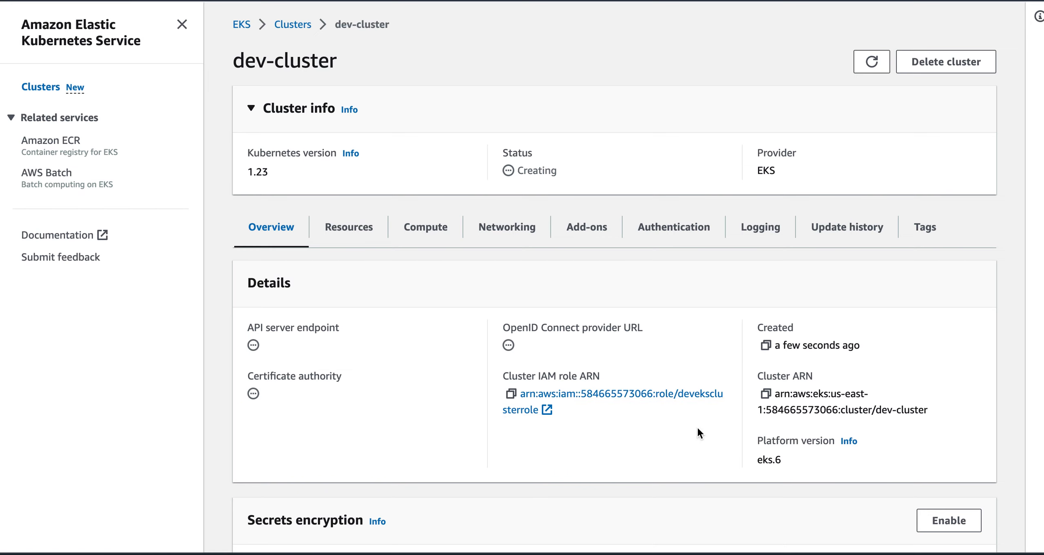
pyautogui.scroll(-1, 988, 408)
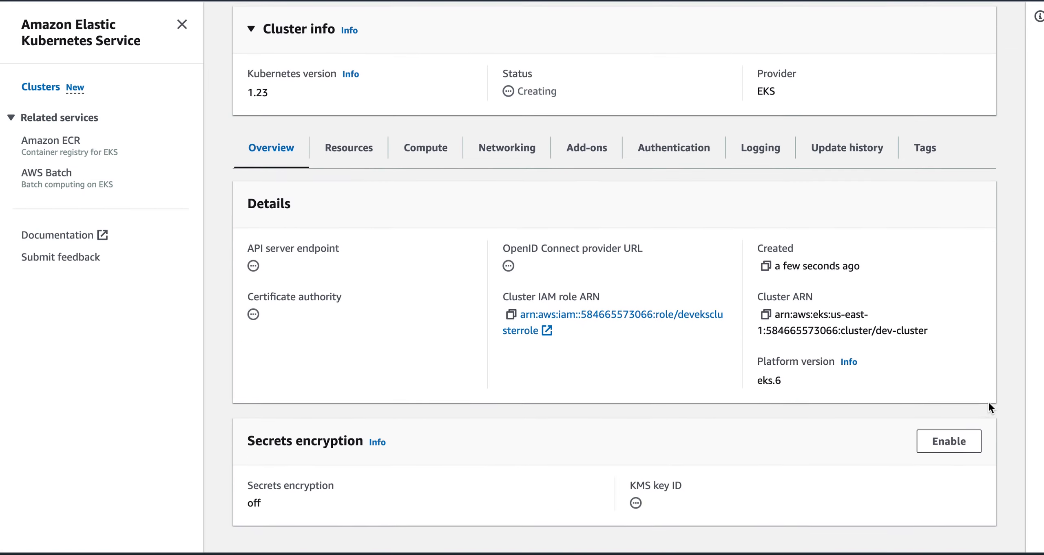
pyautogui.scroll(1, 998, 404)
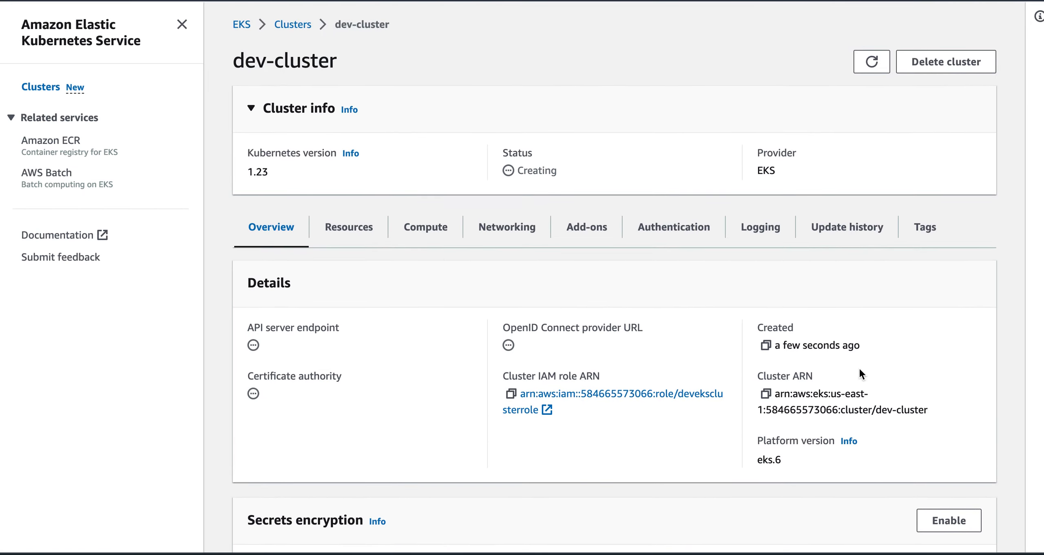
# - Browse dev-cluster's workload resources: PodTemplates, Pods, ReplicaSets, Deployments, StatefulSets, Jobs and CronJobs
pyautogui.click(366, 228)
pyautogui.scroll(-2, 403, 411)
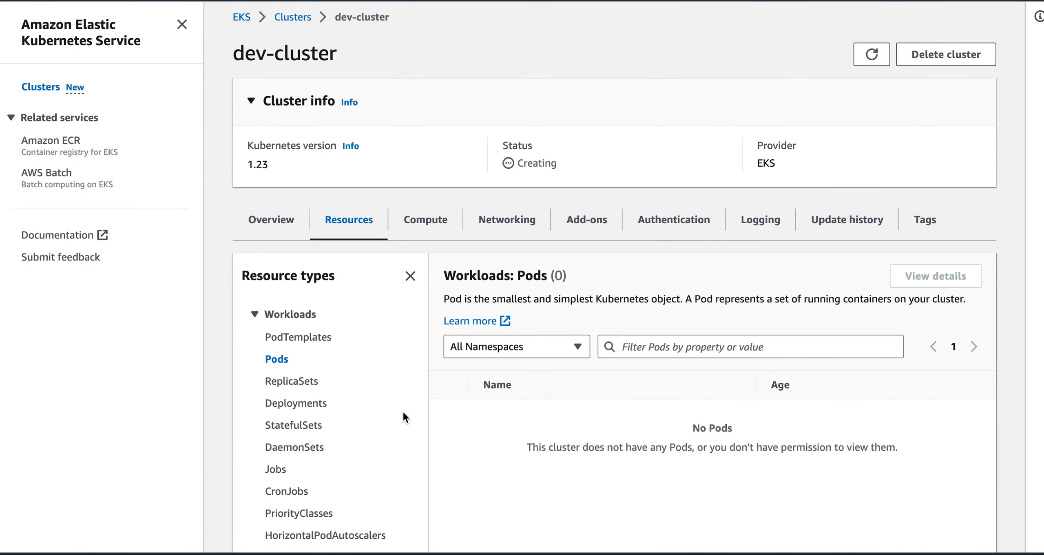
pyautogui.scroll(-1, 403, 413)
pyautogui.click(299, 330)
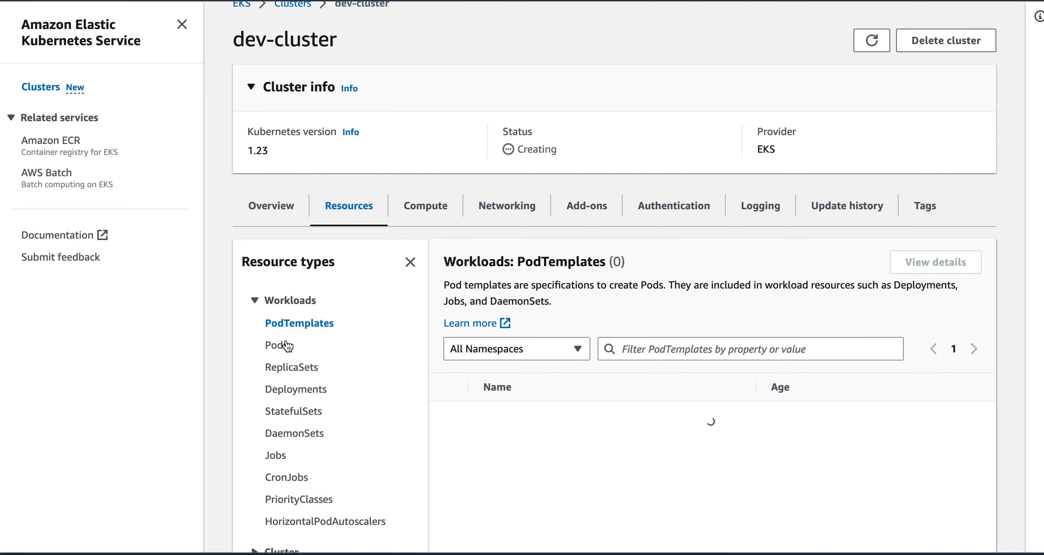
pyautogui.click(286, 347)
pyautogui.click(300, 371)
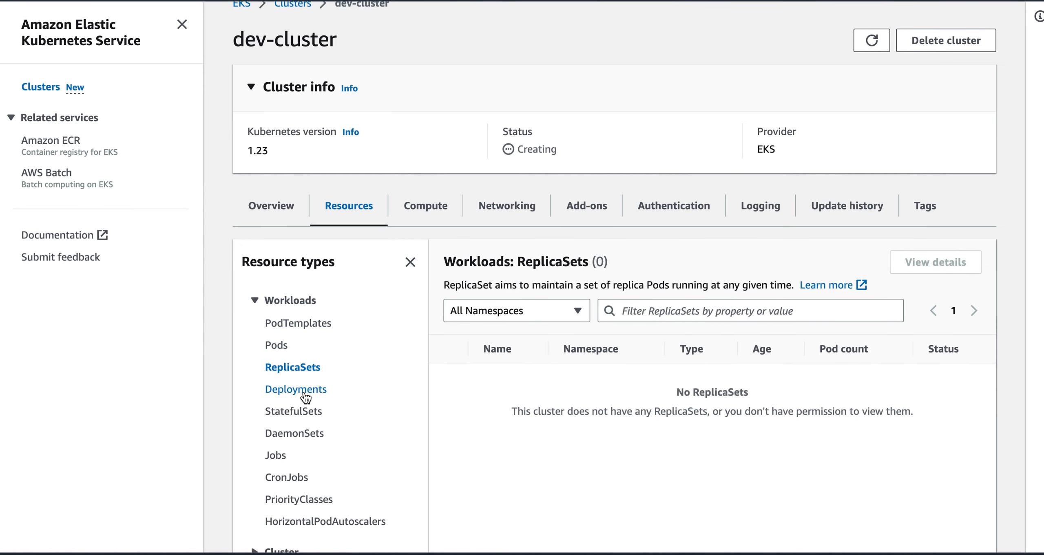
pyautogui.click(304, 392)
pyautogui.scroll(-4, 347, 413)
pyautogui.click(314, 331)
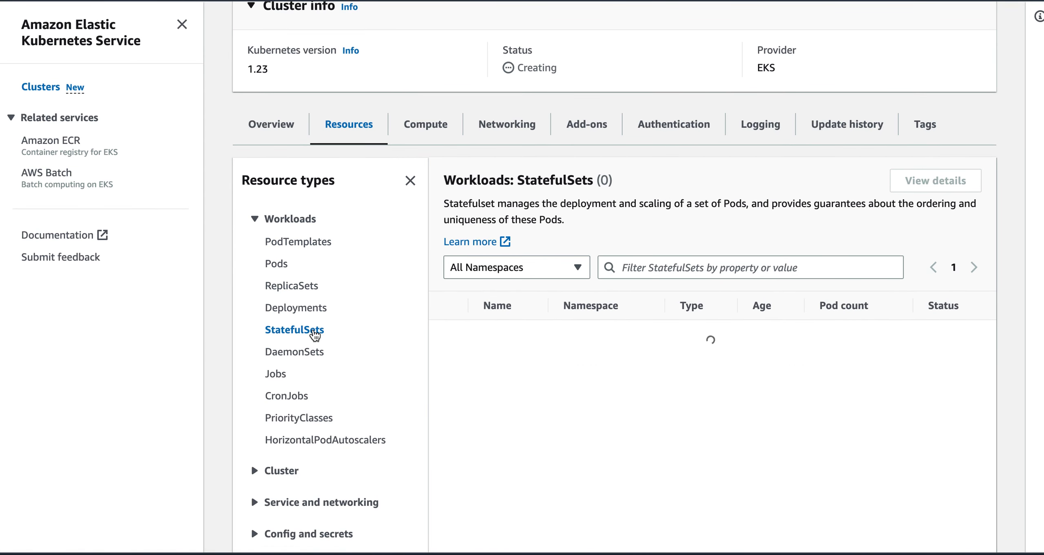
pyautogui.click(280, 373)
pyautogui.click(290, 395)
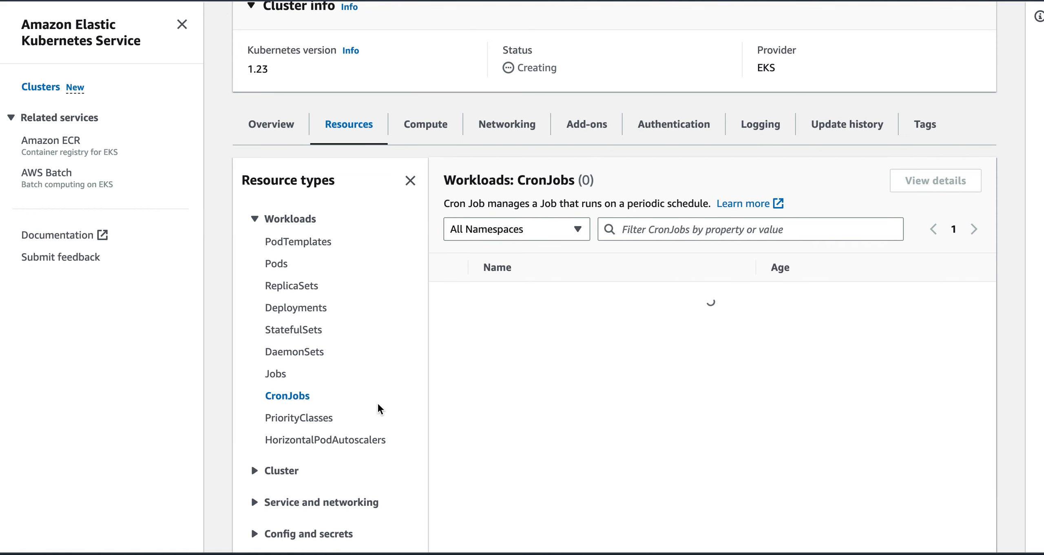
# - Expand the Cluster resource types of dev-cluster and view its Nodes
pyautogui.scroll(-3, 377, 410)
pyautogui.click(257, 341)
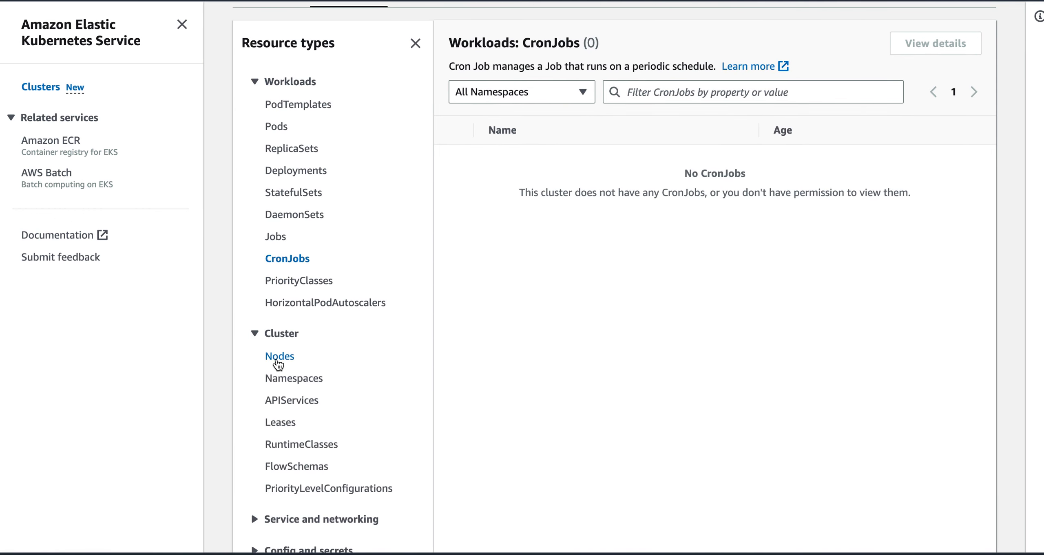
pyautogui.click(278, 361)
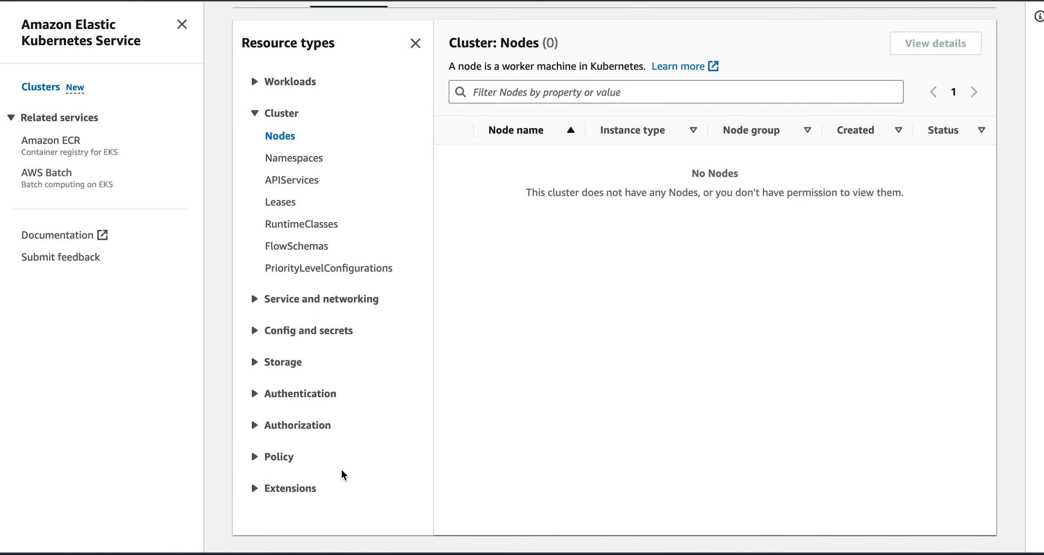
pyautogui.scroll(4, 422, 431)
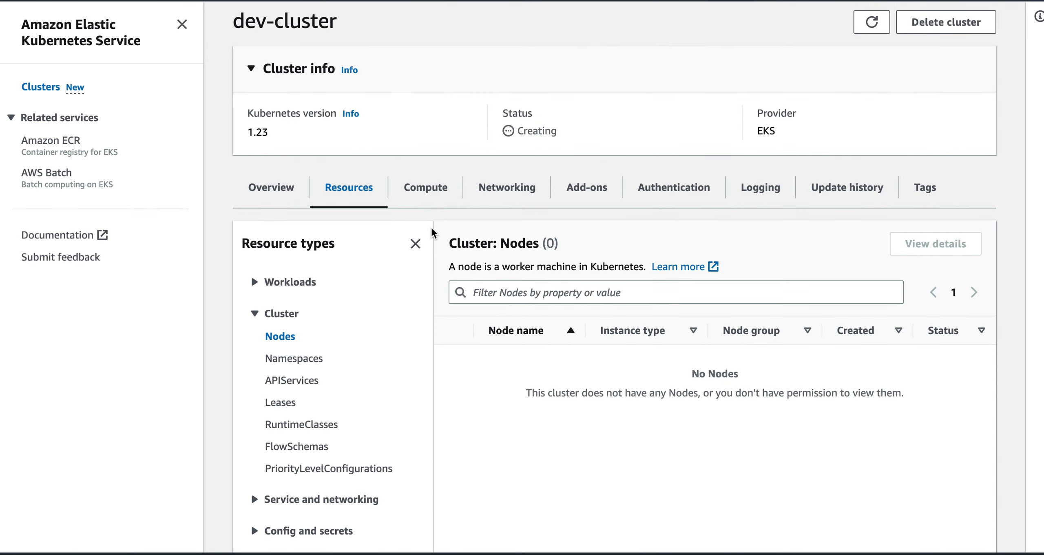
# - Look through dev-cluster's compute, networking, add-ons, authentication, logging, update history and tags settings
pyautogui.click(429, 194)
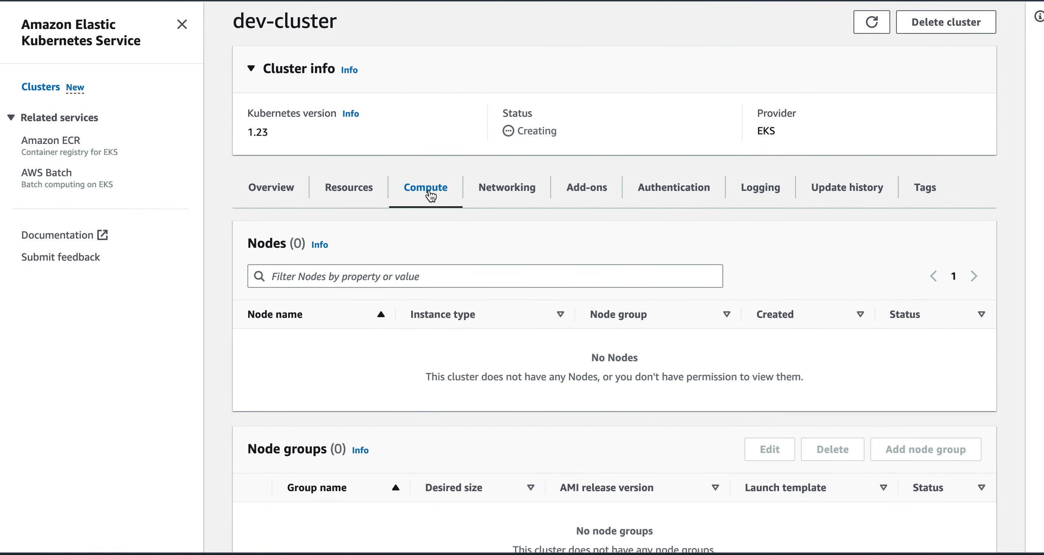
pyautogui.click(494, 189)
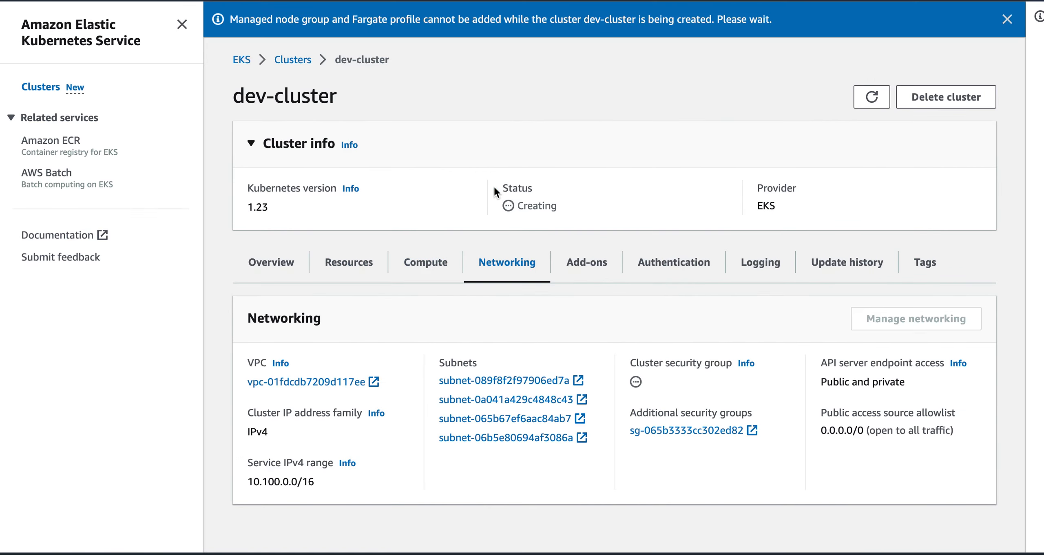
pyautogui.click(599, 271)
pyautogui.click(674, 264)
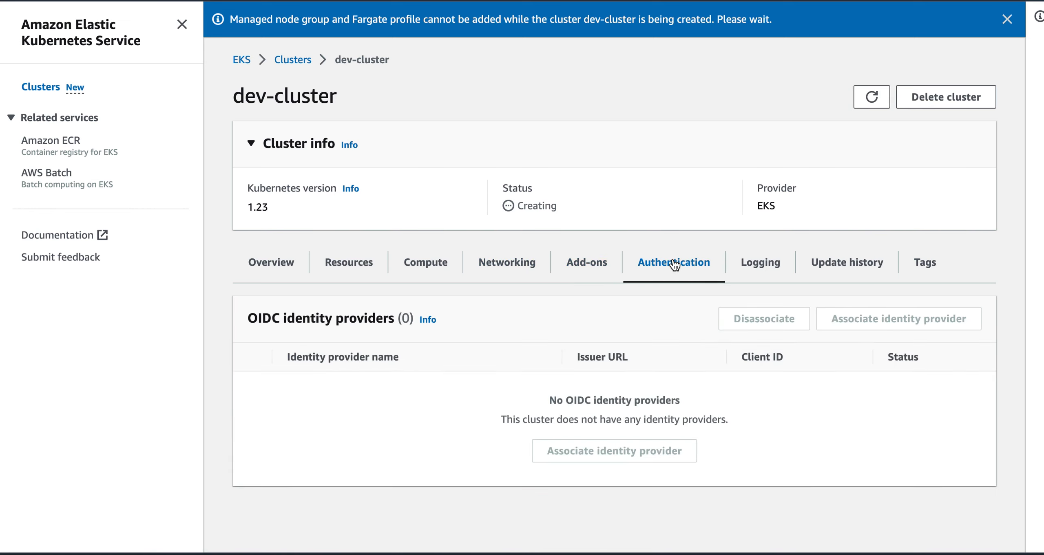
pyautogui.click(752, 276)
pyautogui.click(832, 270)
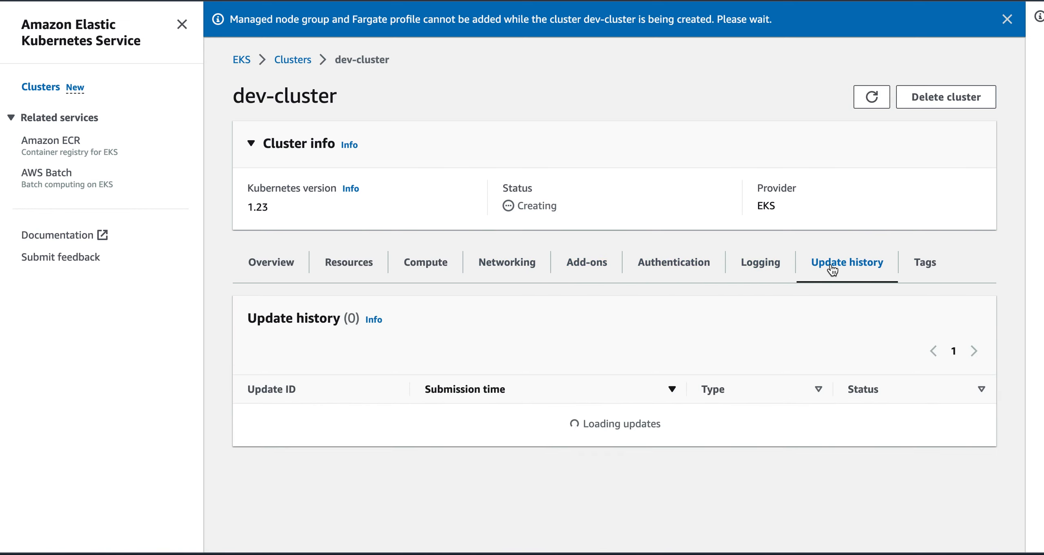
pyautogui.click(915, 265)
# - Return to dev-cluster's overview, refresh its status and check the cluster details
pyautogui.click(281, 268)
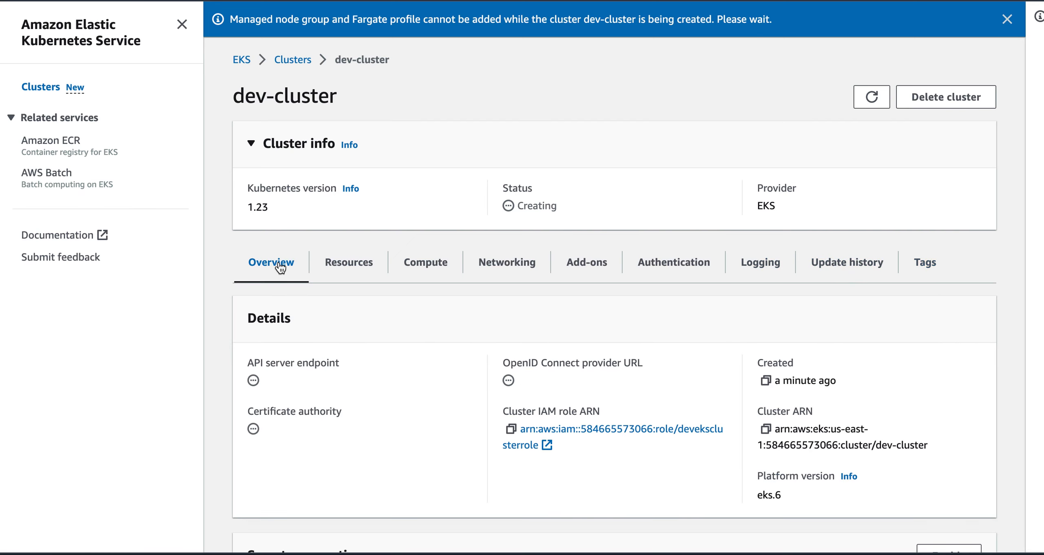
pyautogui.click(869, 99)
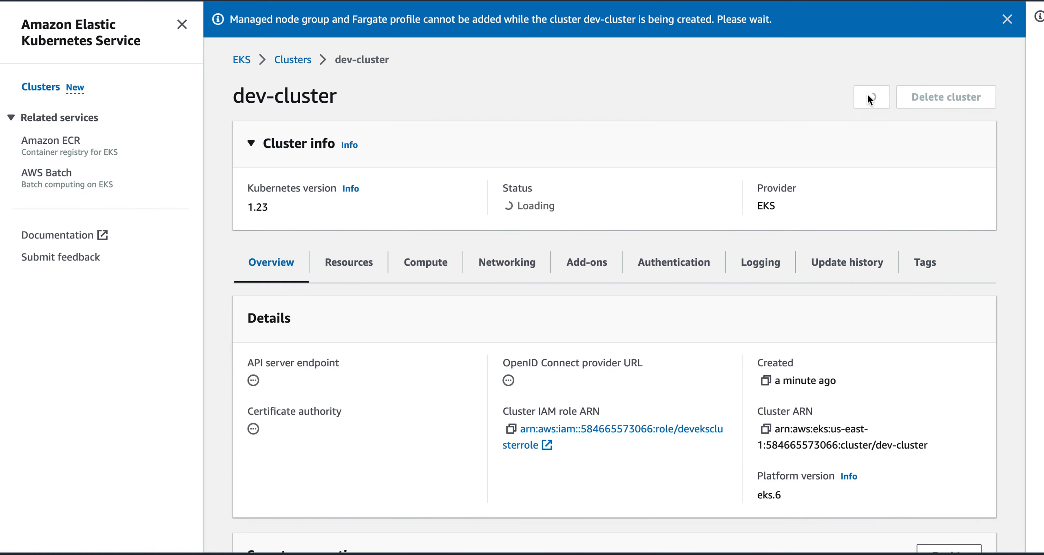
pyautogui.scroll(-3, 1018, 391)
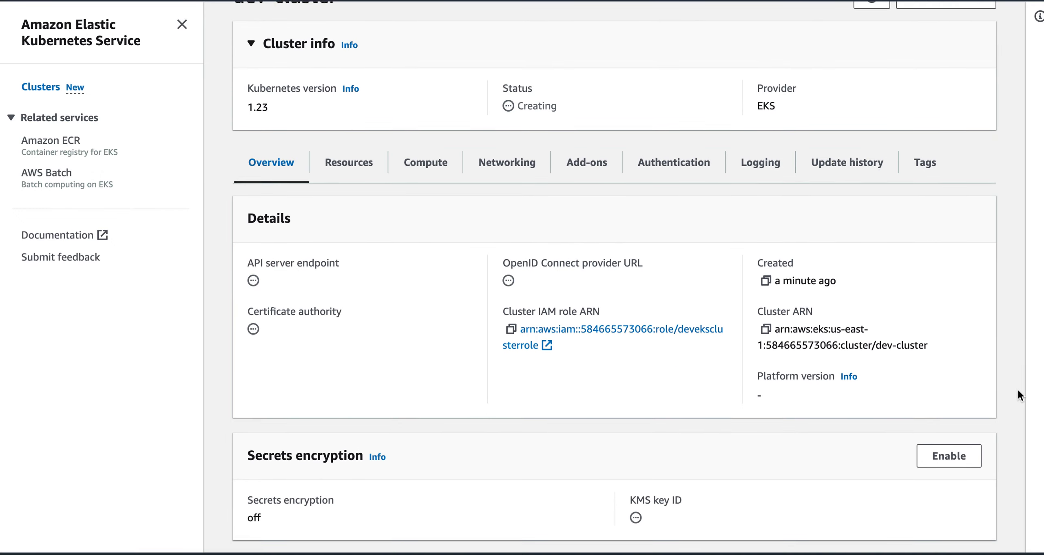
pyautogui.scroll(3, 1017, 390)
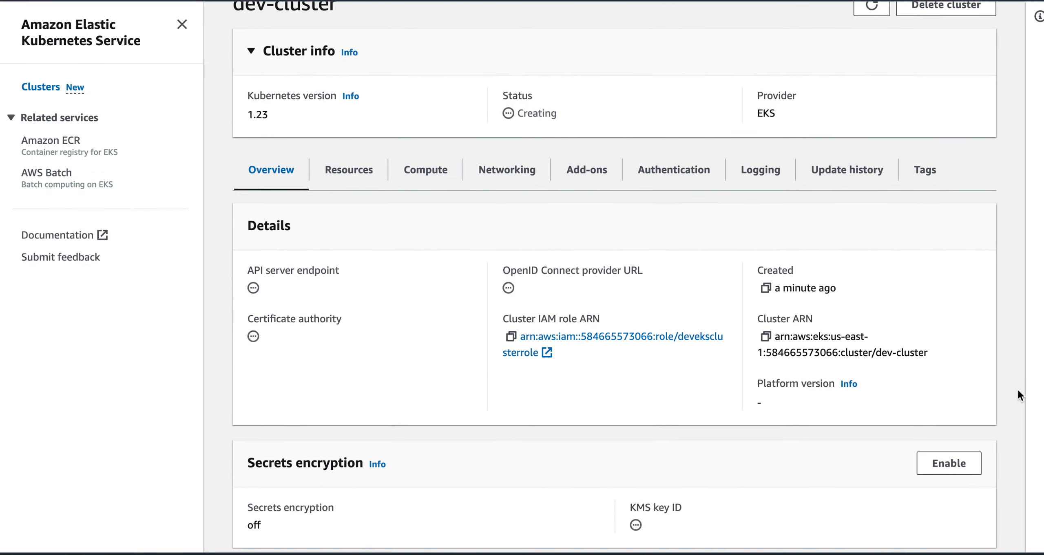
pyautogui.scroll(1, 1018, 388)
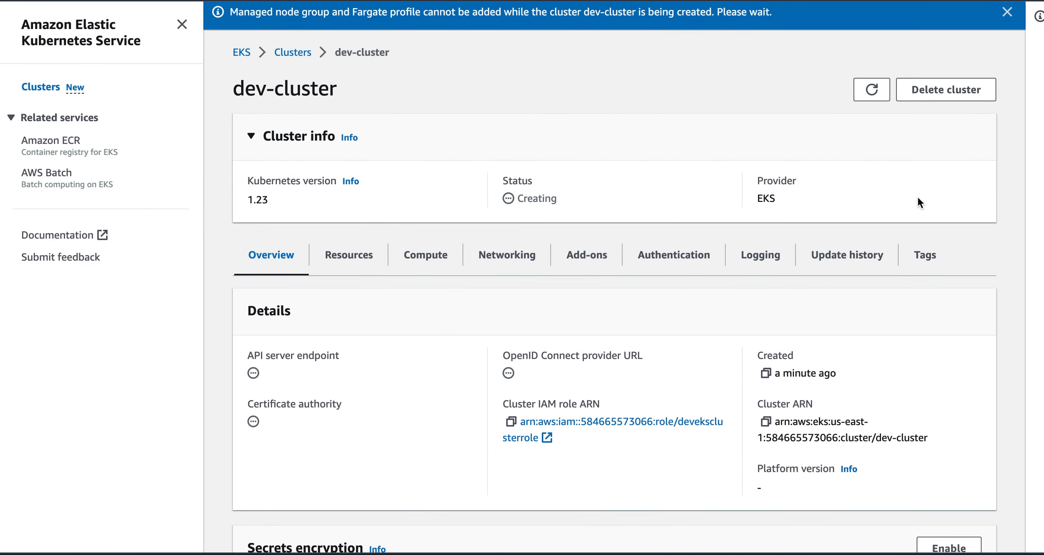
pyautogui.click(871, 88)
pyautogui.click(872, 90)
# - Check the Pods and the available resource types among dev-cluster's resources
pyautogui.click(364, 264)
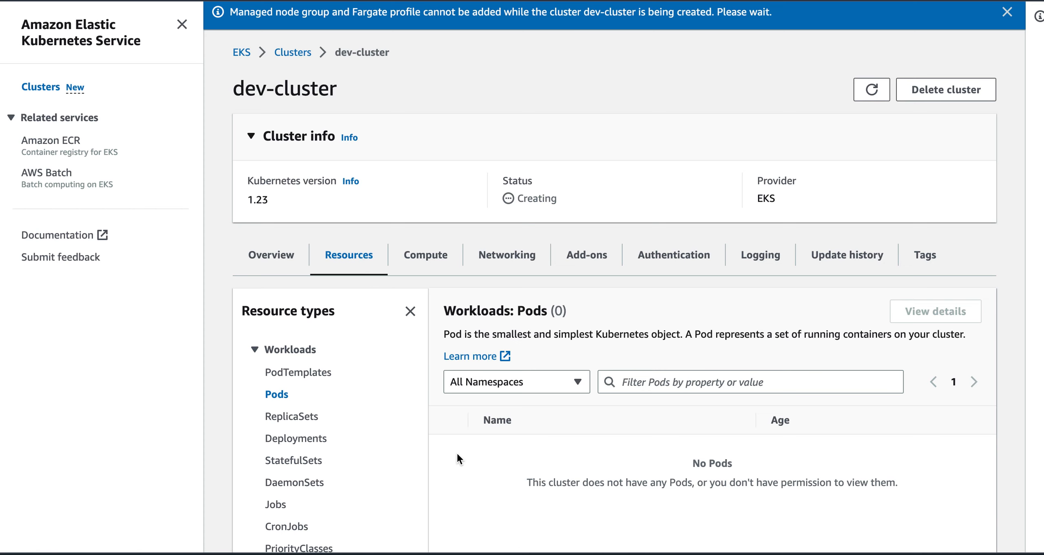
pyautogui.scroll(-5, 457, 452)
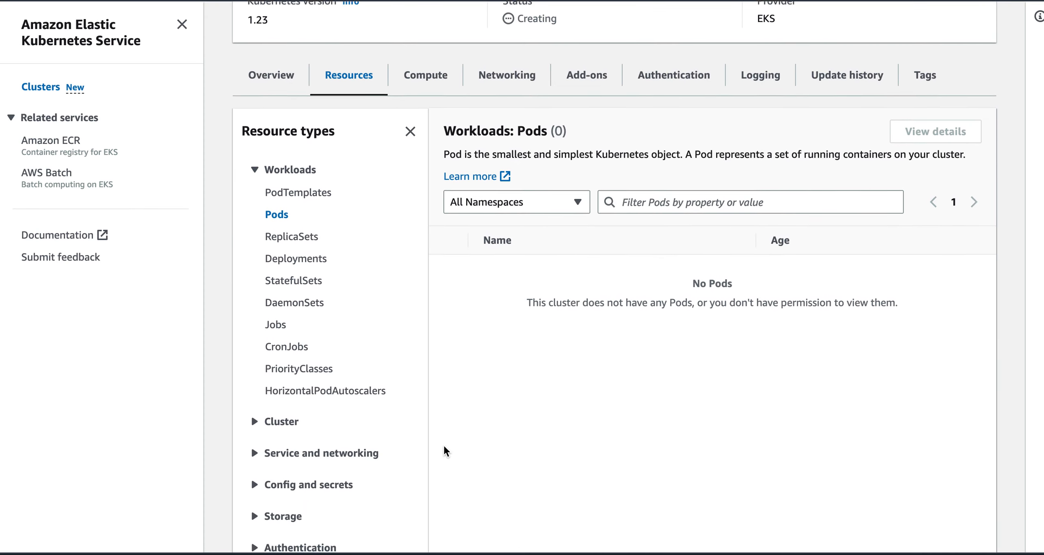
pyautogui.scroll(-1, 446, 451)
pyautogui.scroll(5, 442, 309)
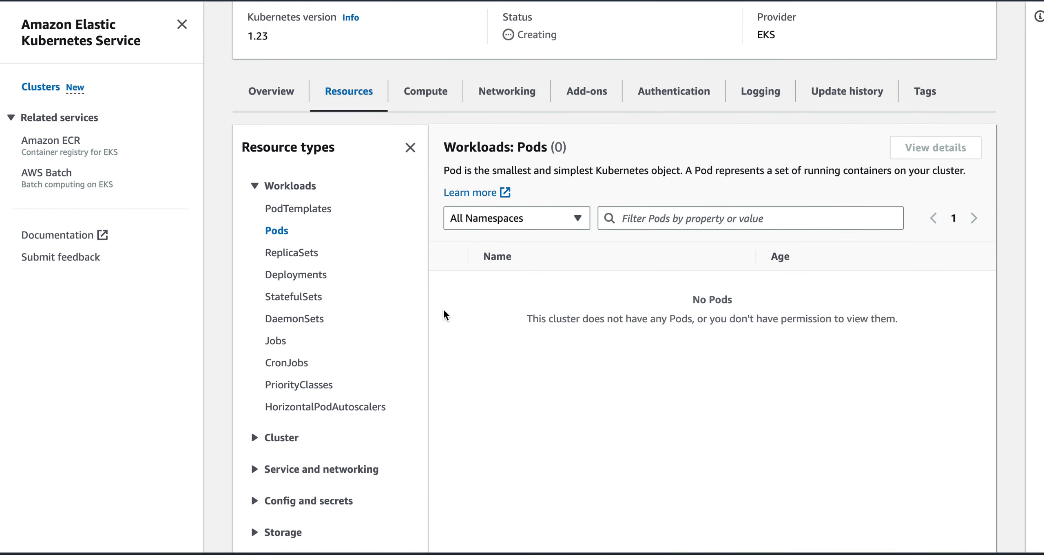
# - Check dev-cluster's nodes, node groups and Fargate profiles, and refresh the cluster before returning to its overview
pyautogui.click(432, 204)
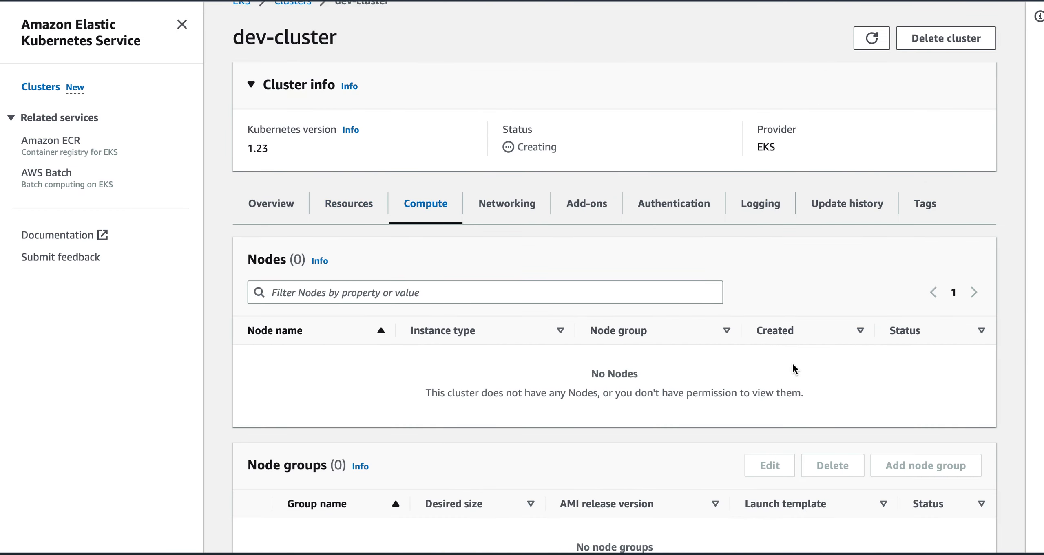
pyautogui.scroll(-8, 851, 373)
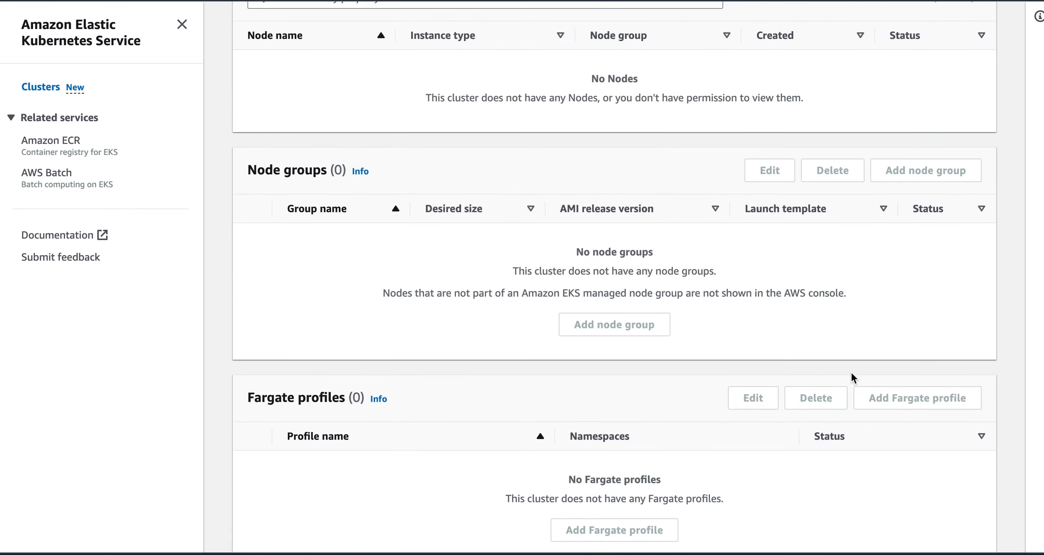
pyautogui.scroll(8, 850, 373)
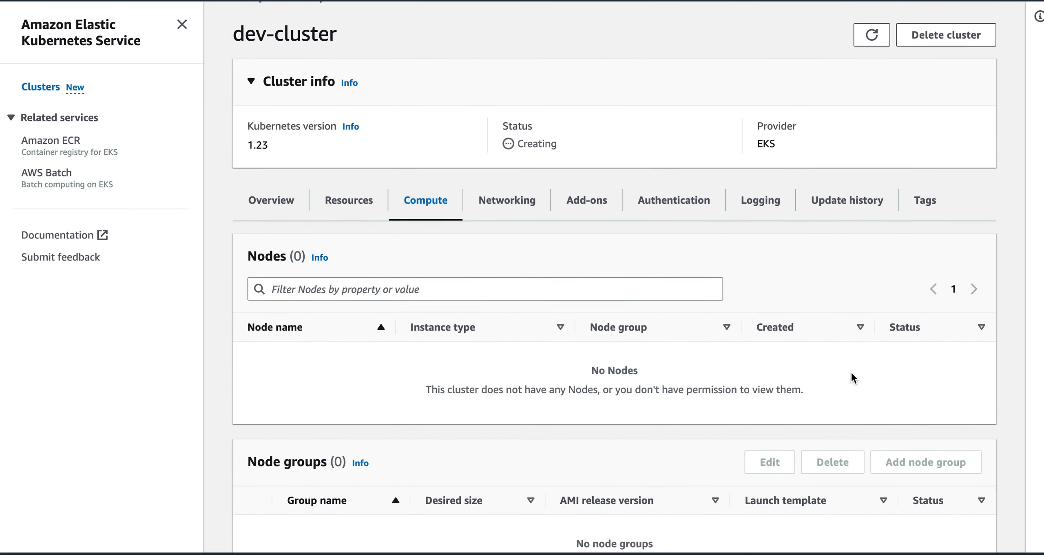
pyautogui.scroll(2, 850, 372)
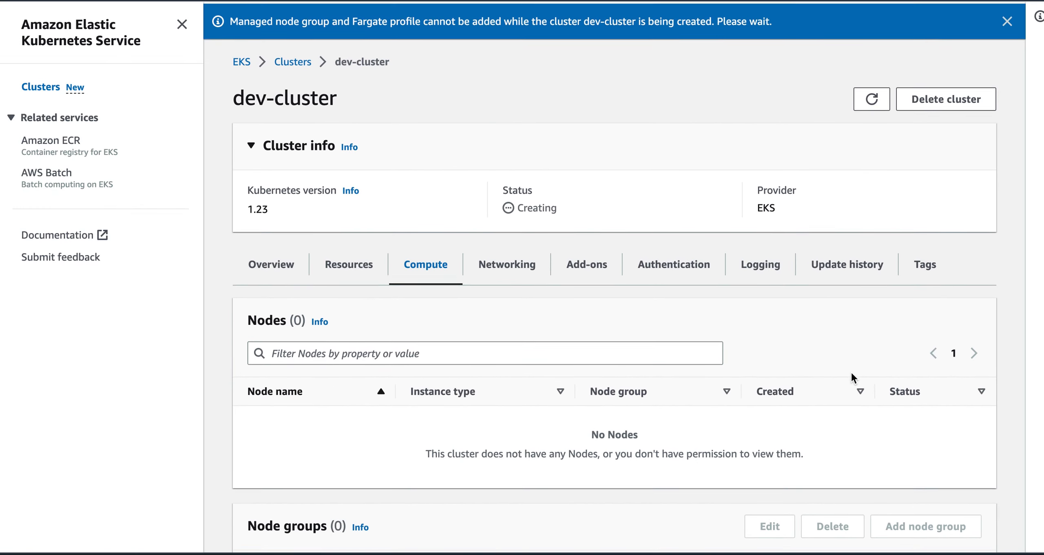
pyautogui.click(866, 102)
pyautogui.click(284, 269)
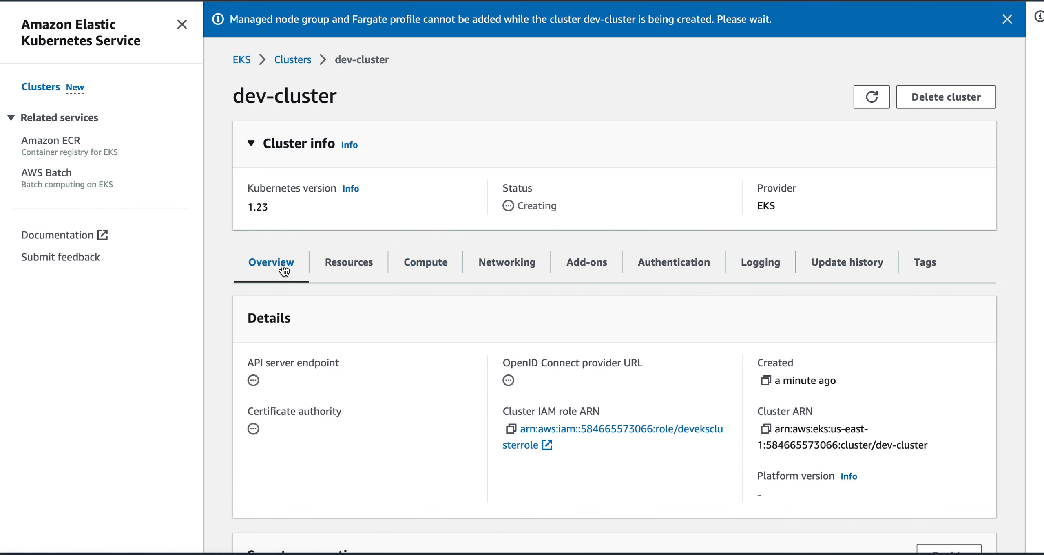